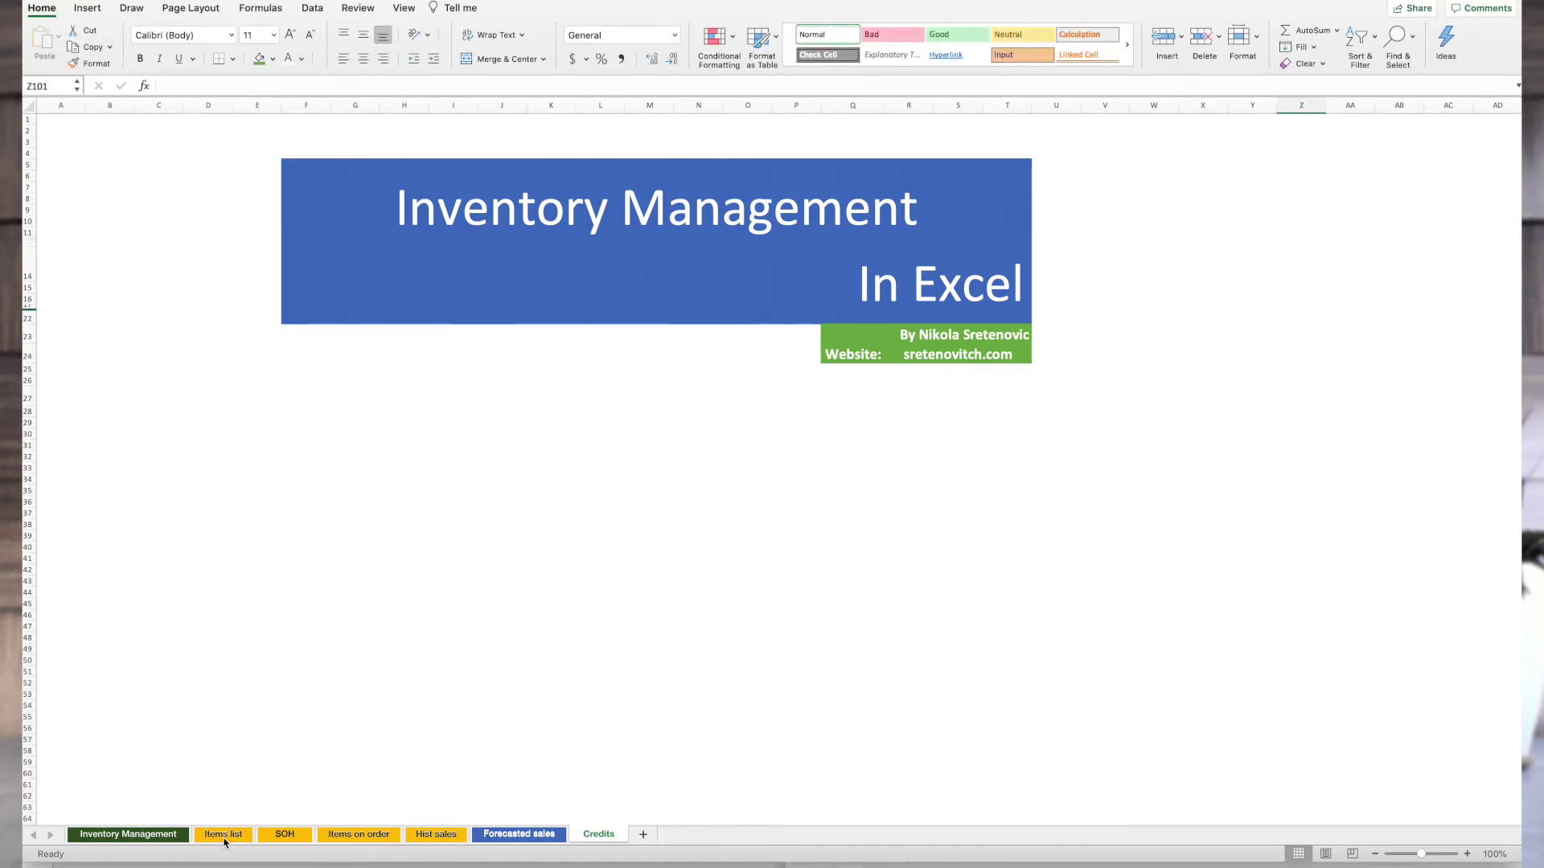
# On the Items list sheet, widen column D for Product Description and column H (Lead Time) to about 13
pyautogui.click(225, 836)
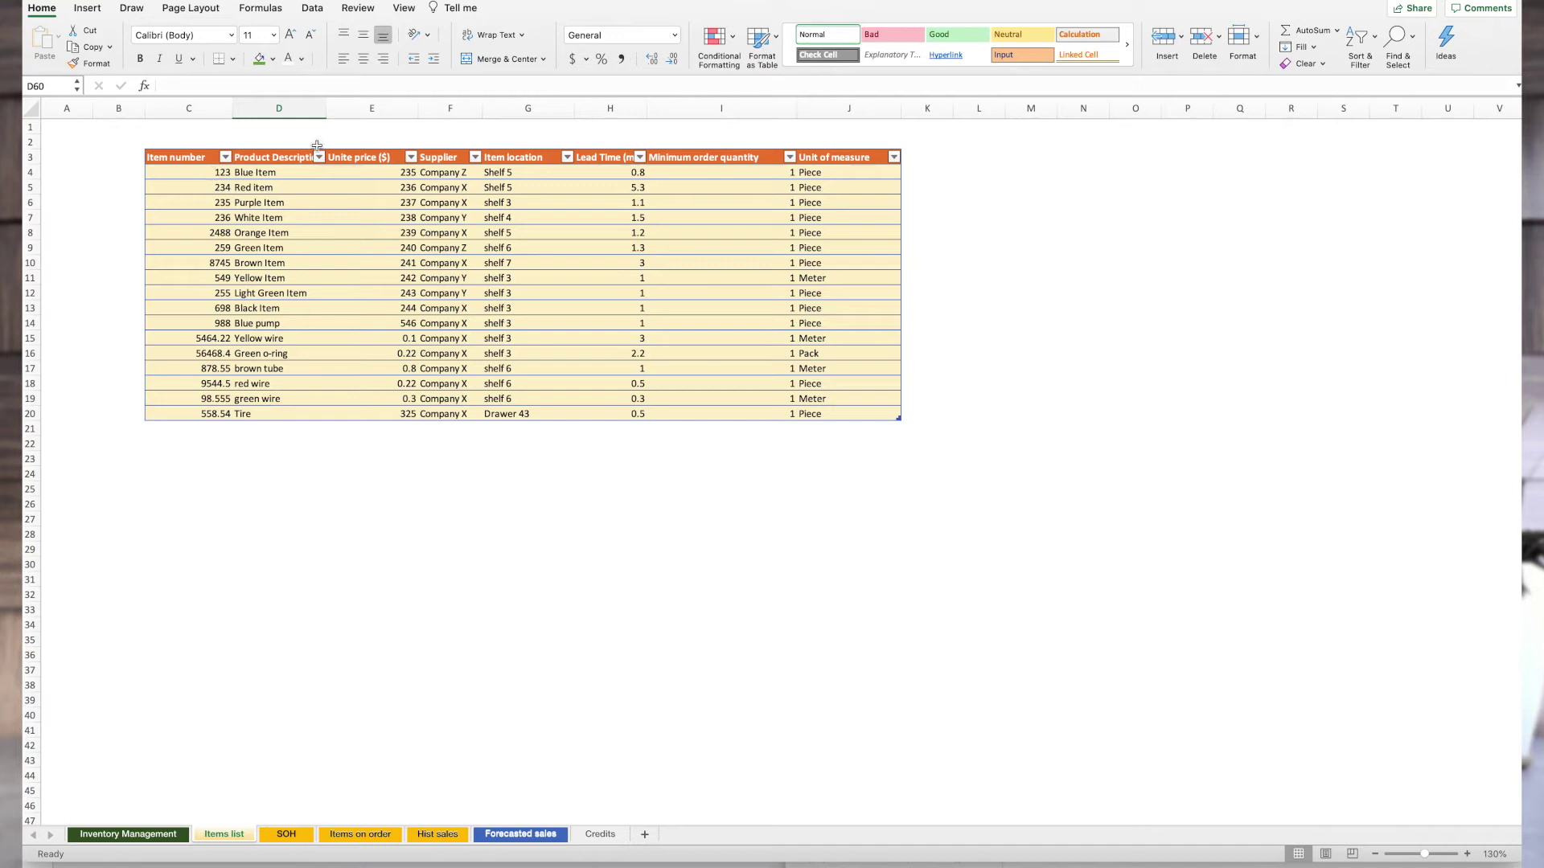
pyautogui.moveTo(324, 113); pyautogui.dragTo(334, 113)
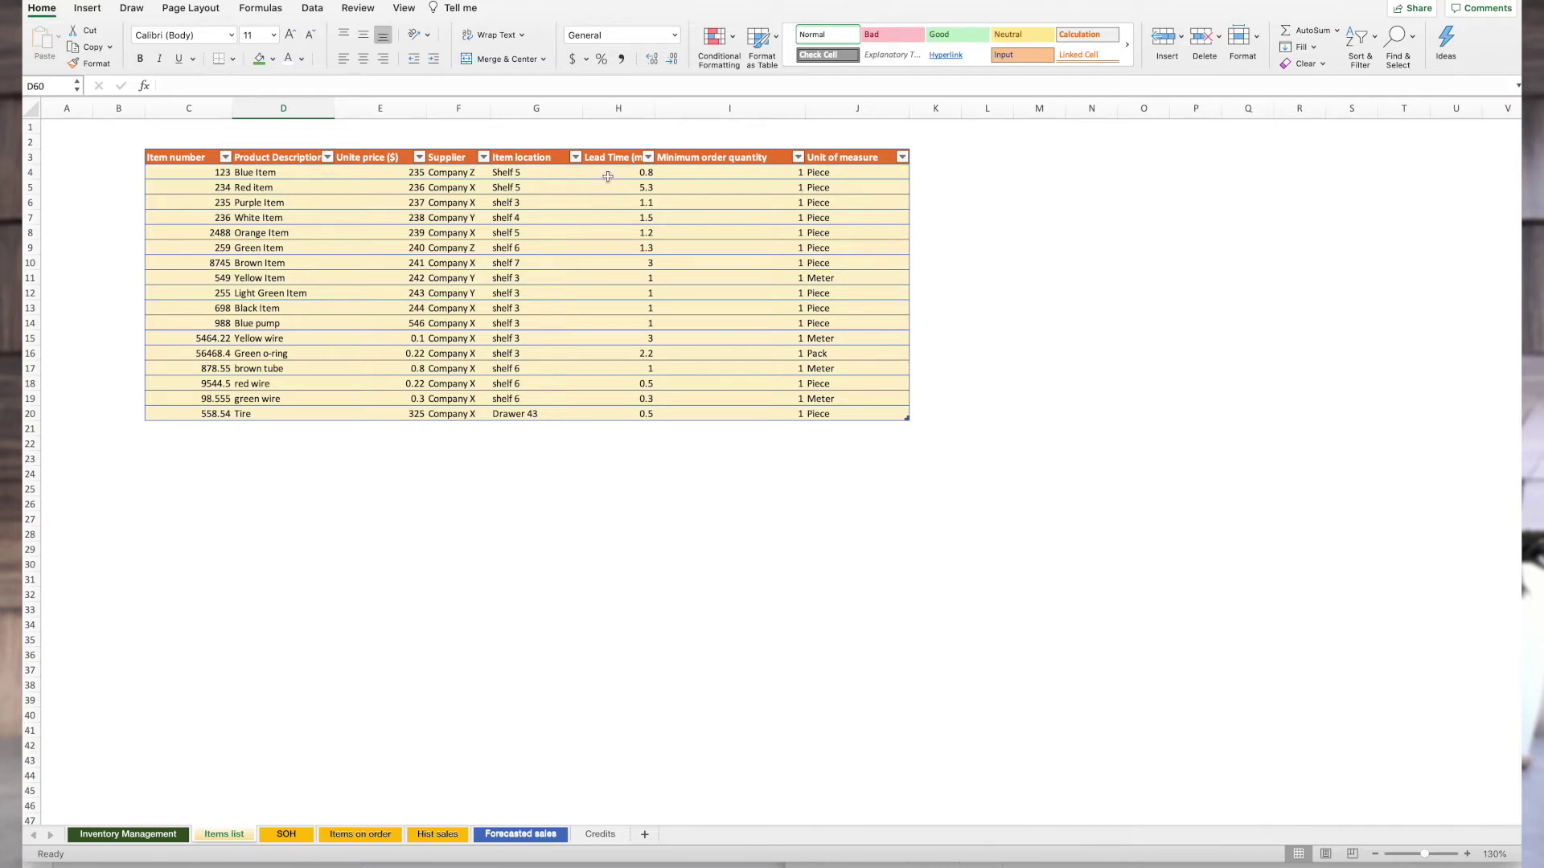
pyautogui.moveTo(655, 110); pyautogui.dragTo(665, 110)
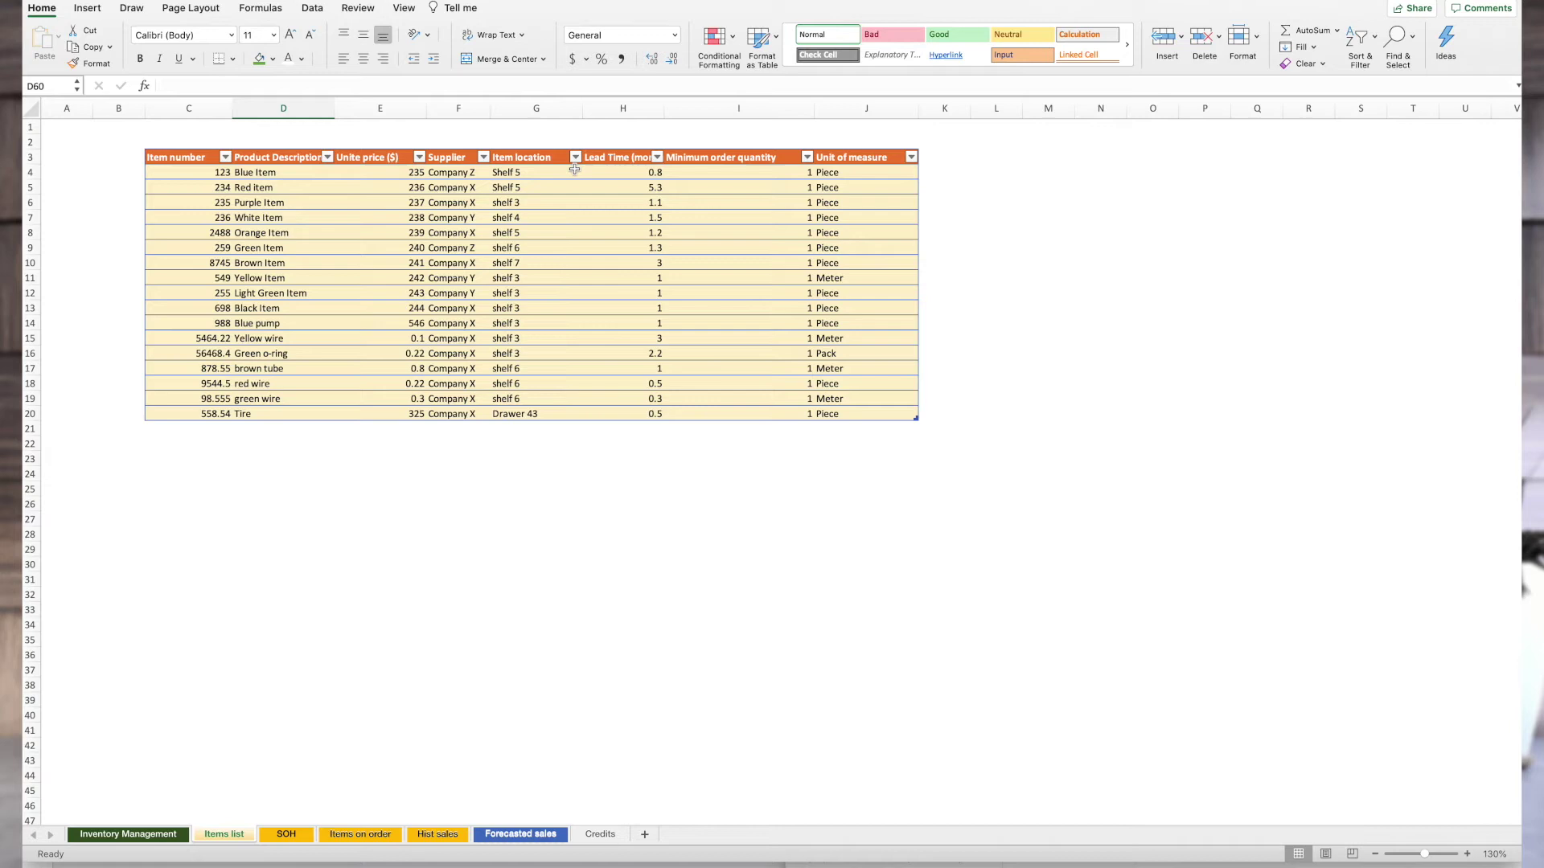
# Review item details: Blue Item's 0.8 lead time, Brown Item's price, supplier, location and minimum order, and Orange Item 2488
pyautogui.click(653, 173)
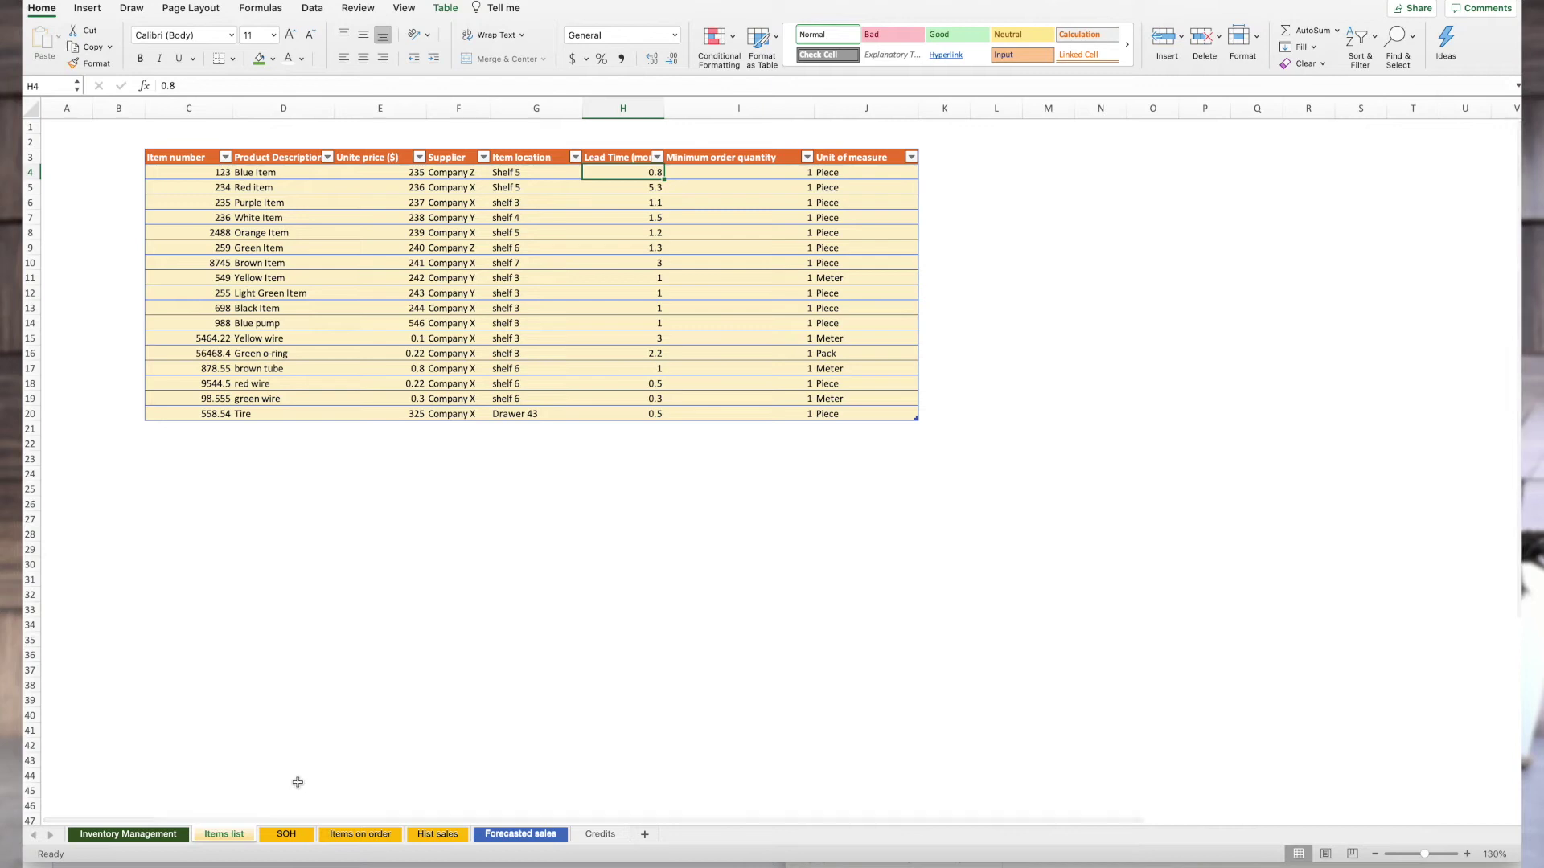
pyautogui.click(273, 264)
pyautogui.click(355, 262)
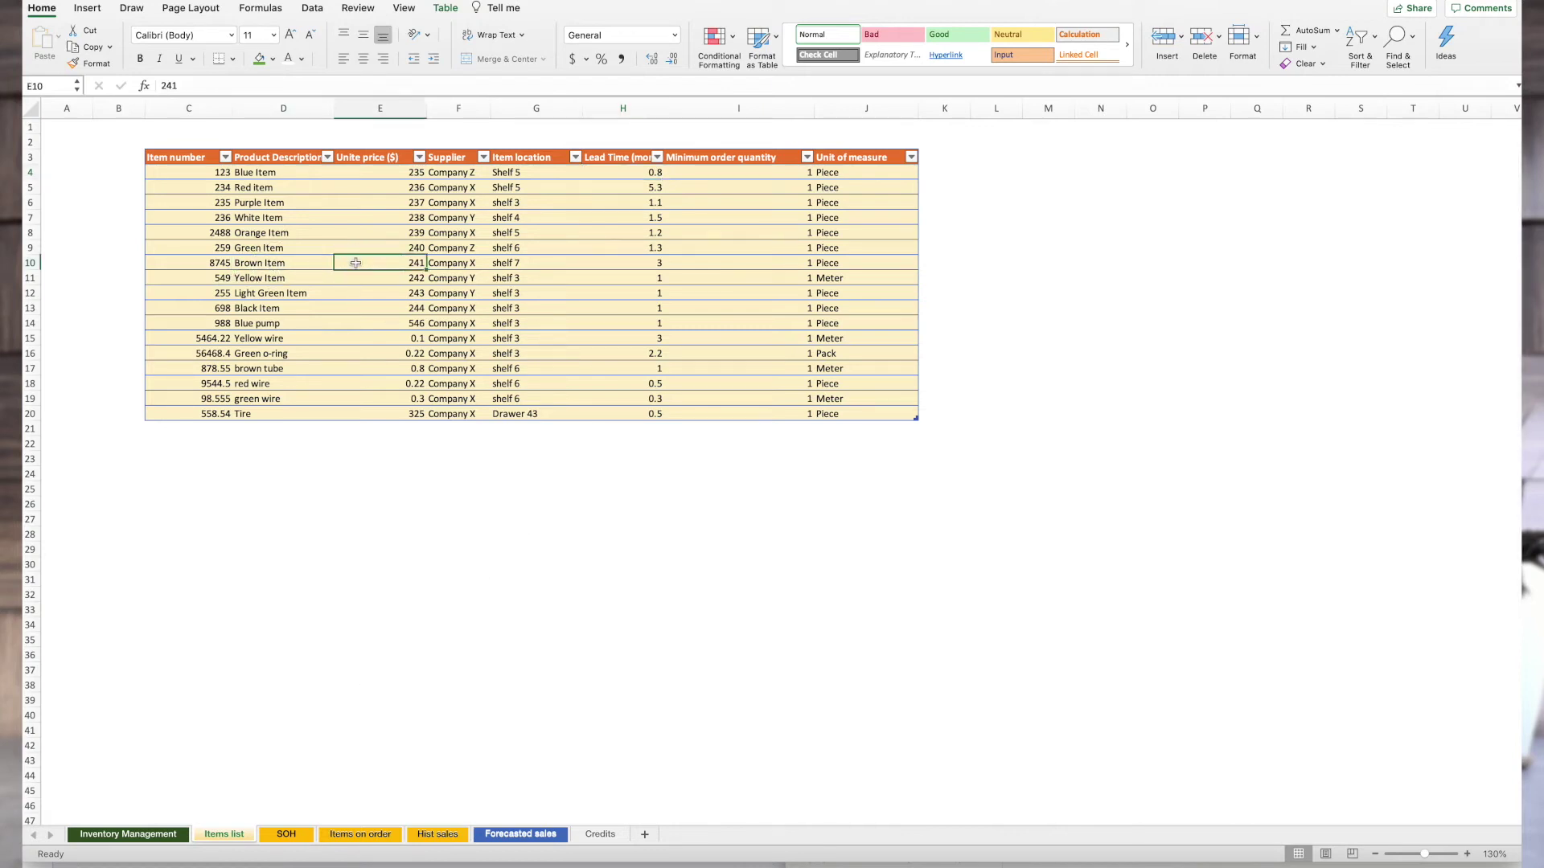
pyautogui.click(484, 263)
pyautogui.click(571, 263)
pyautogui.click(704, 258)
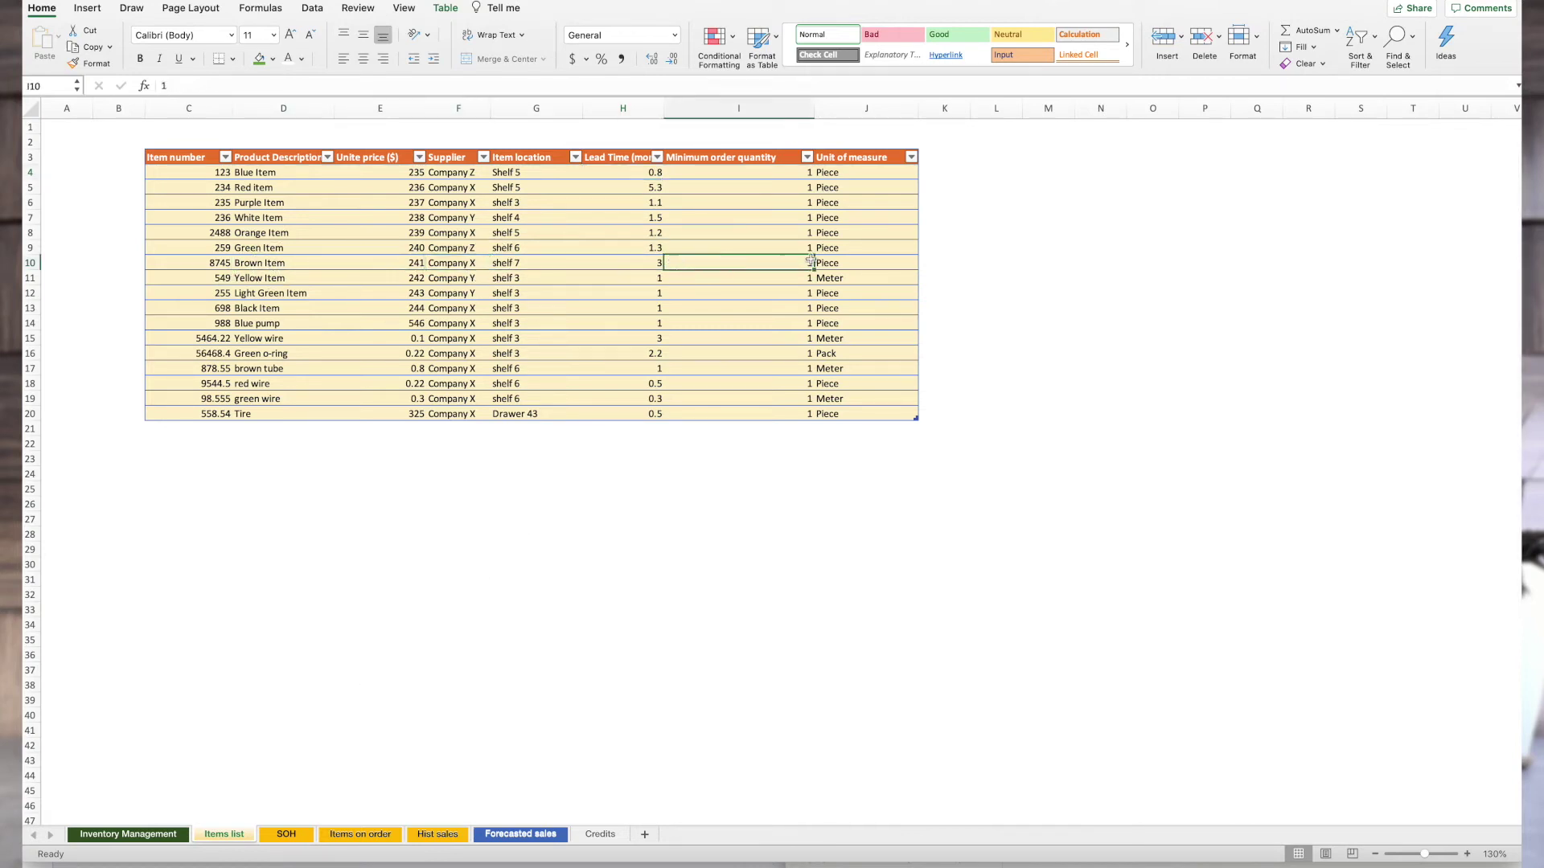
pyautogui.click(186, 235)
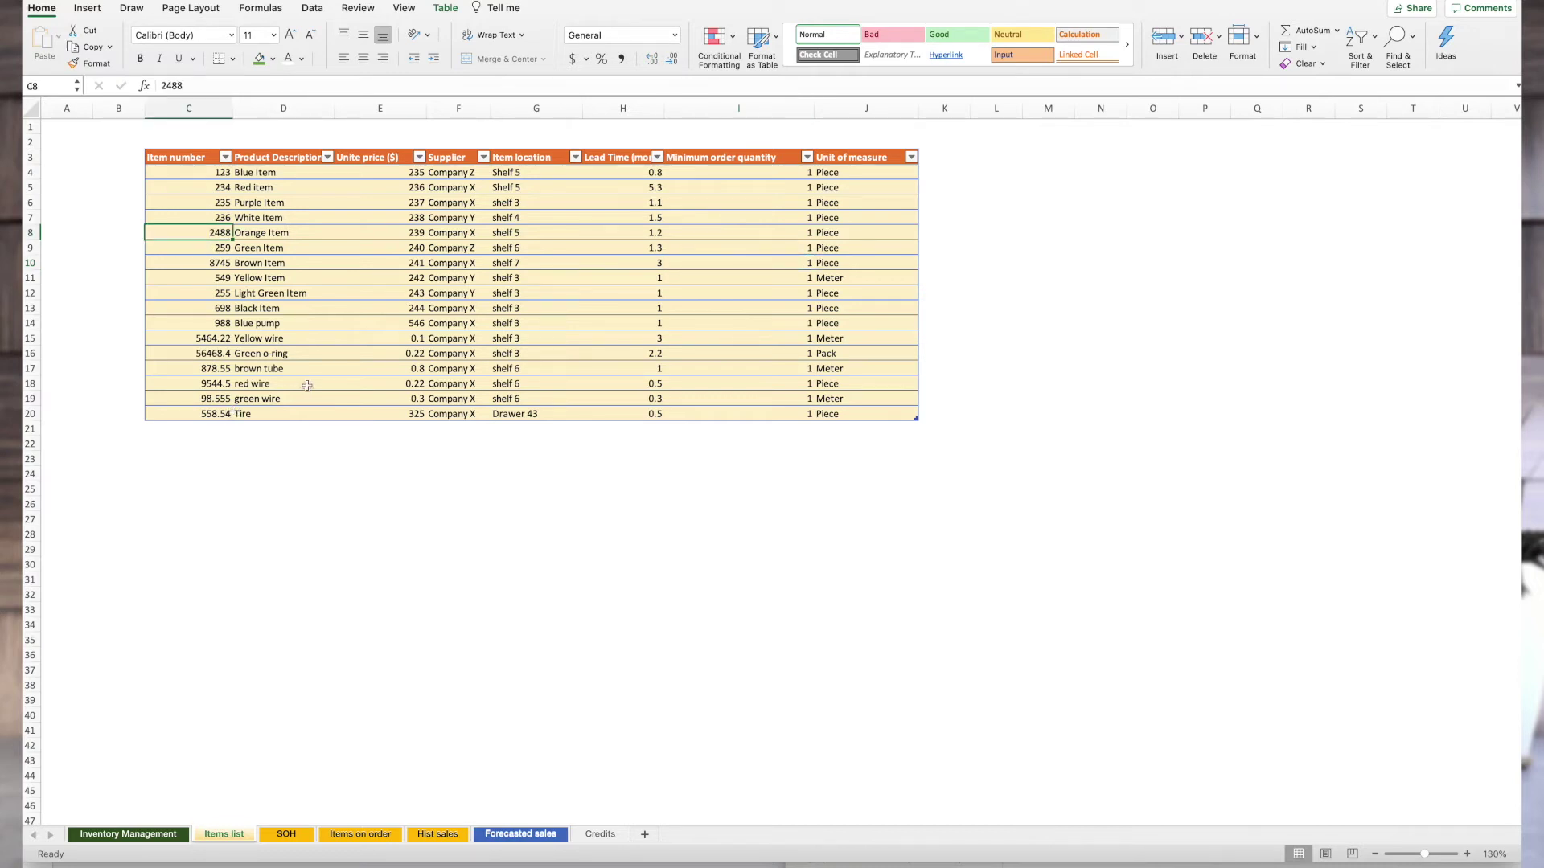
pyautogui.click(287, 836)
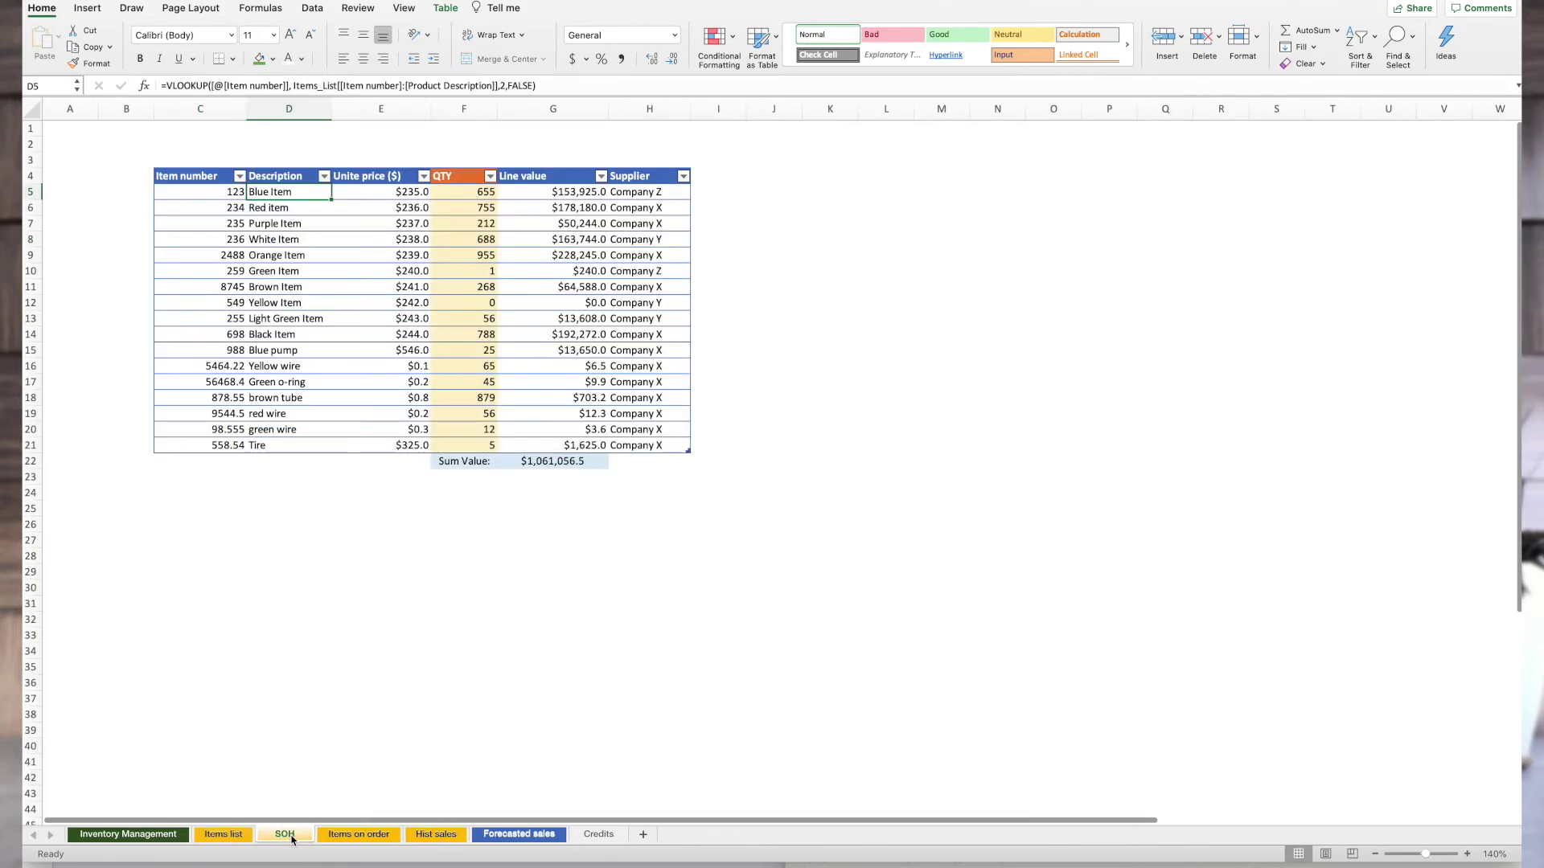
pyautogui.click(322, 605)
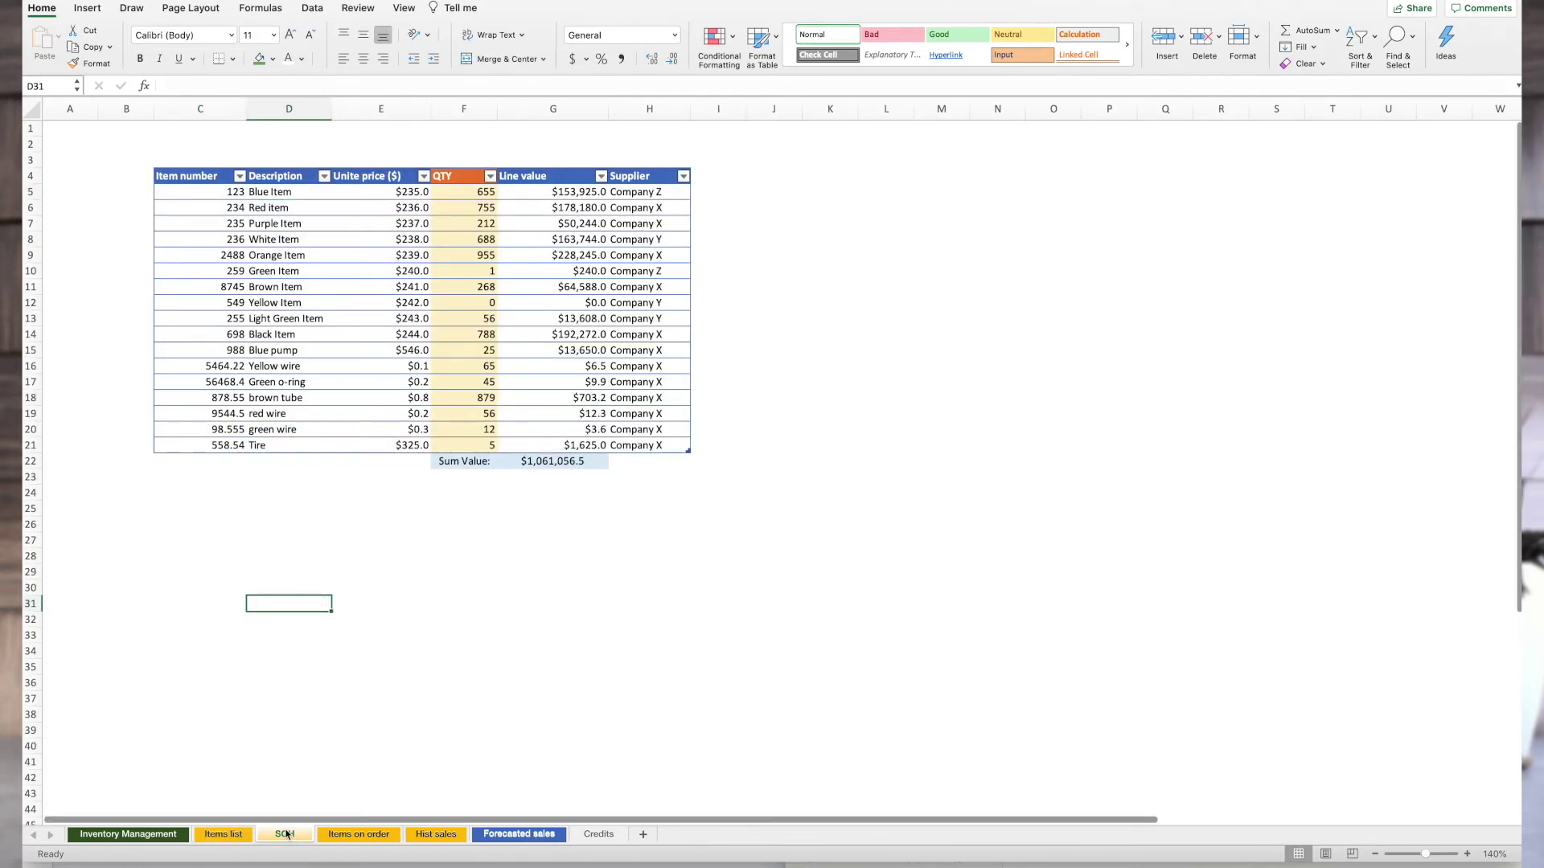
pyautogui.click(255, 537)
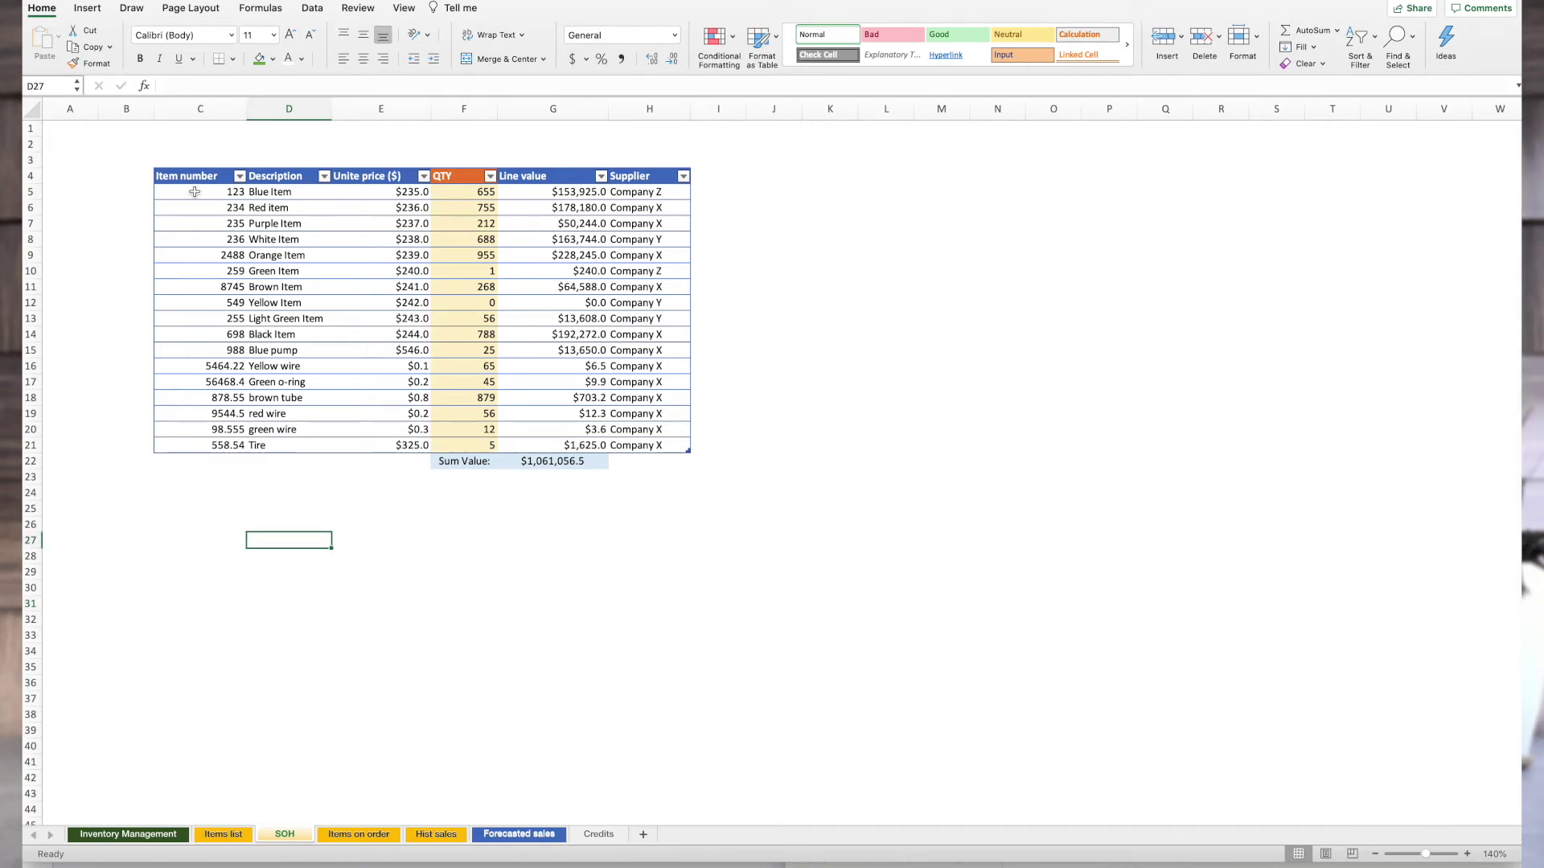
pyautogui.moveTo(196, 188); pyautogui.dragTo(189, 443)
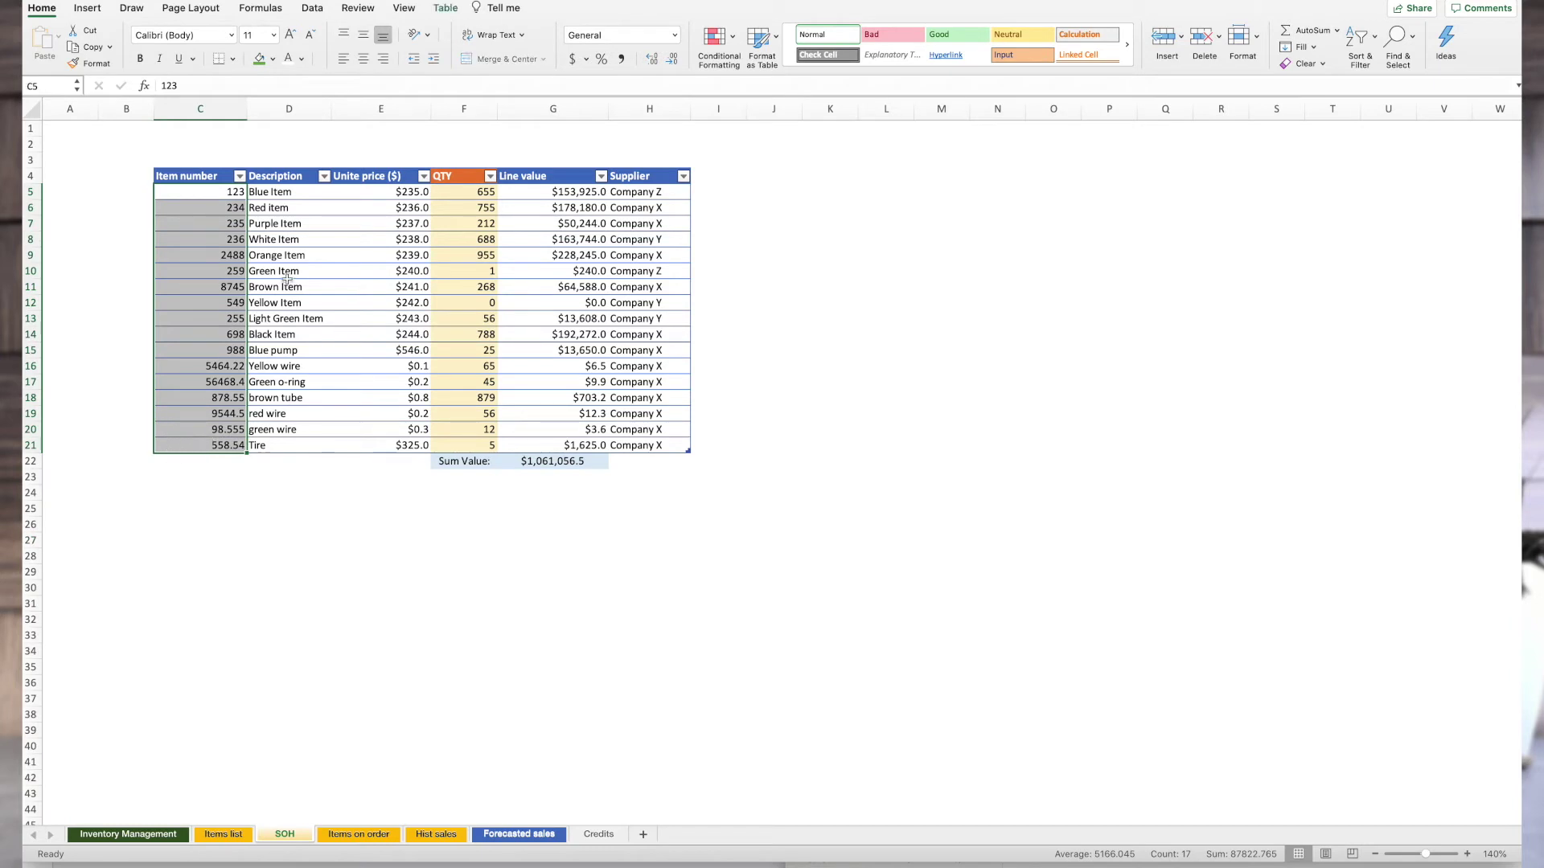
pyautogui.click(302, 192)
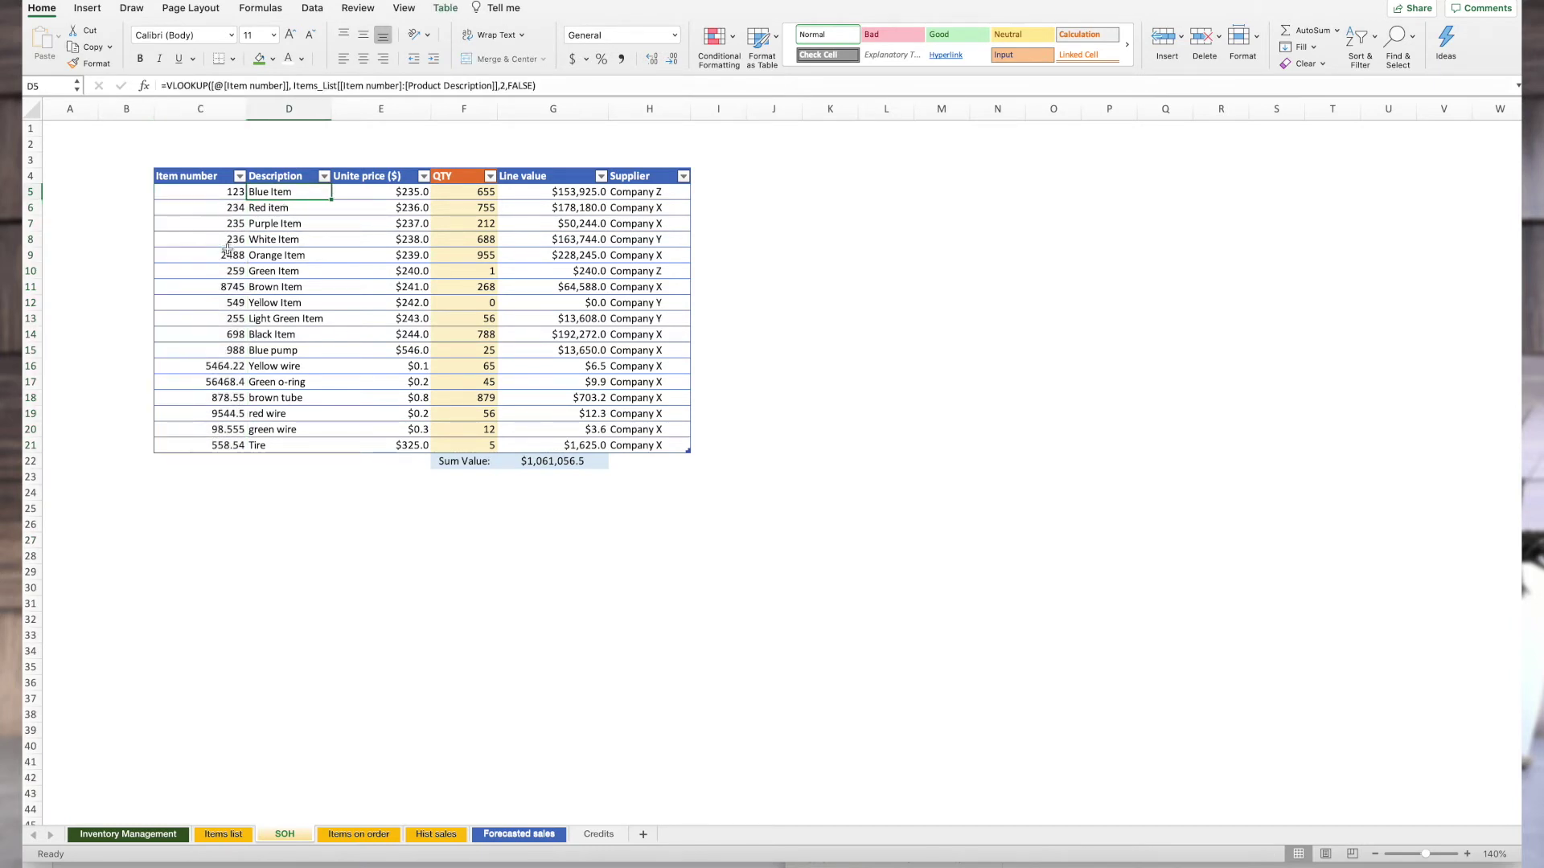
pyautogui.click(201, 194)
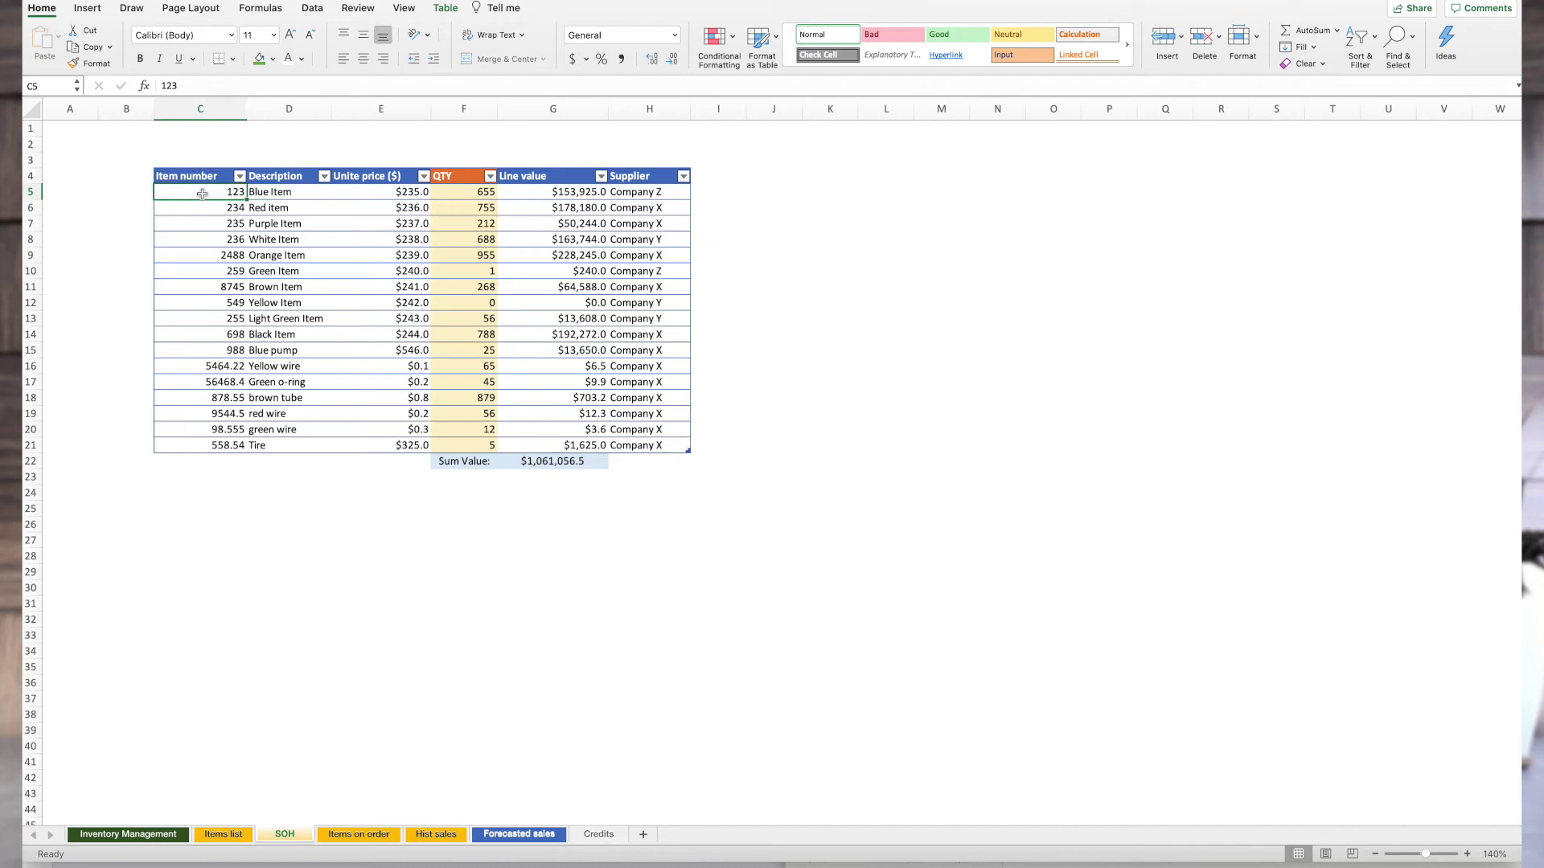
pyautogui.press('Delete')
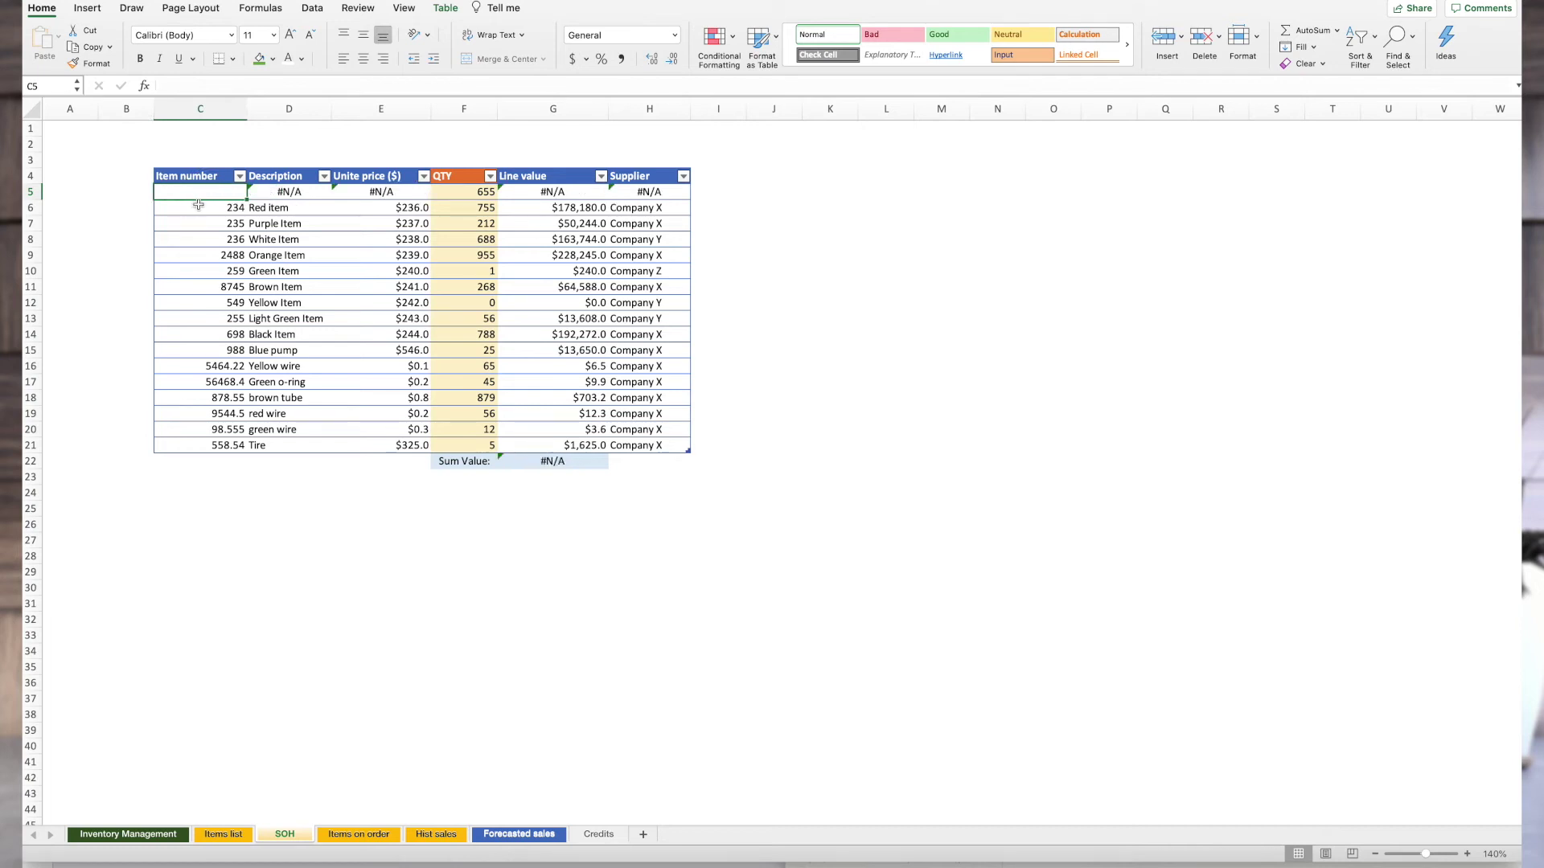
pyautogui.write('123')
pyautogui.press('Return')
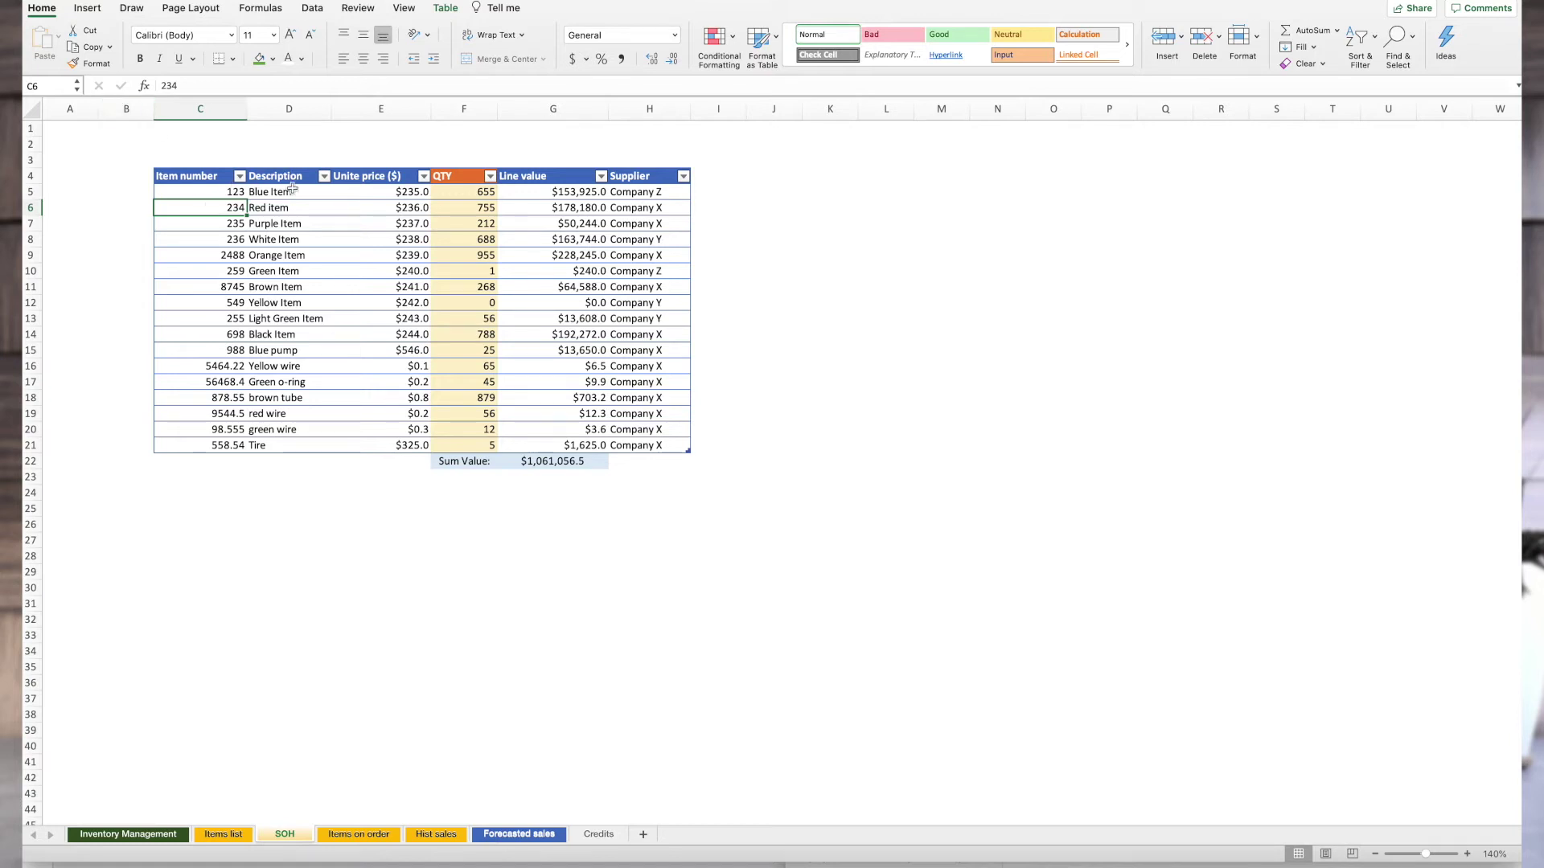
pyautogui.click(448, 194)
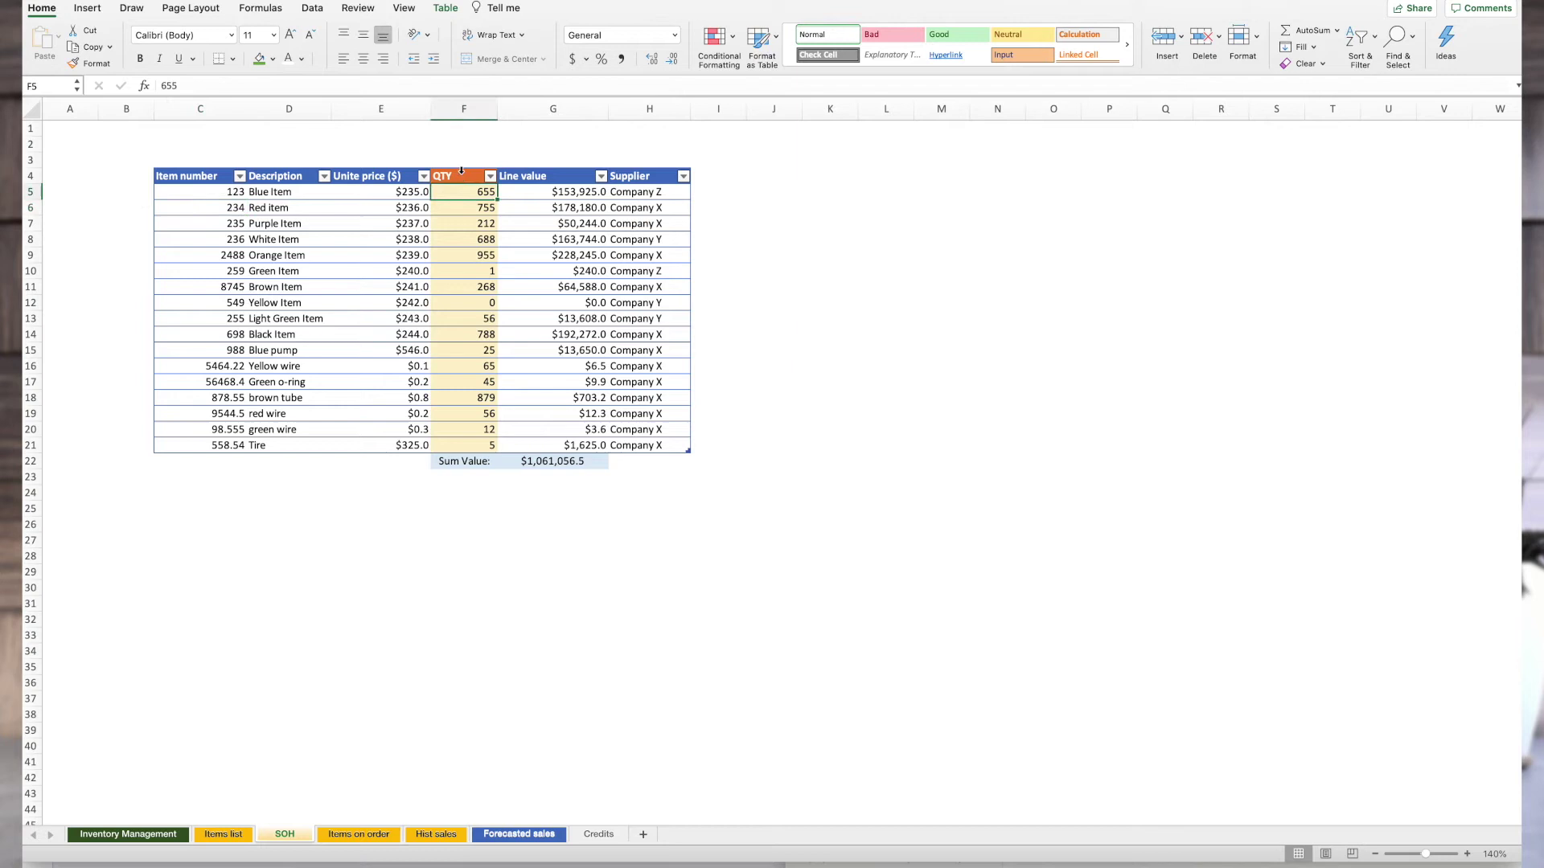
pyautogui.hotkey('ctrl', 'shift', 'Down')
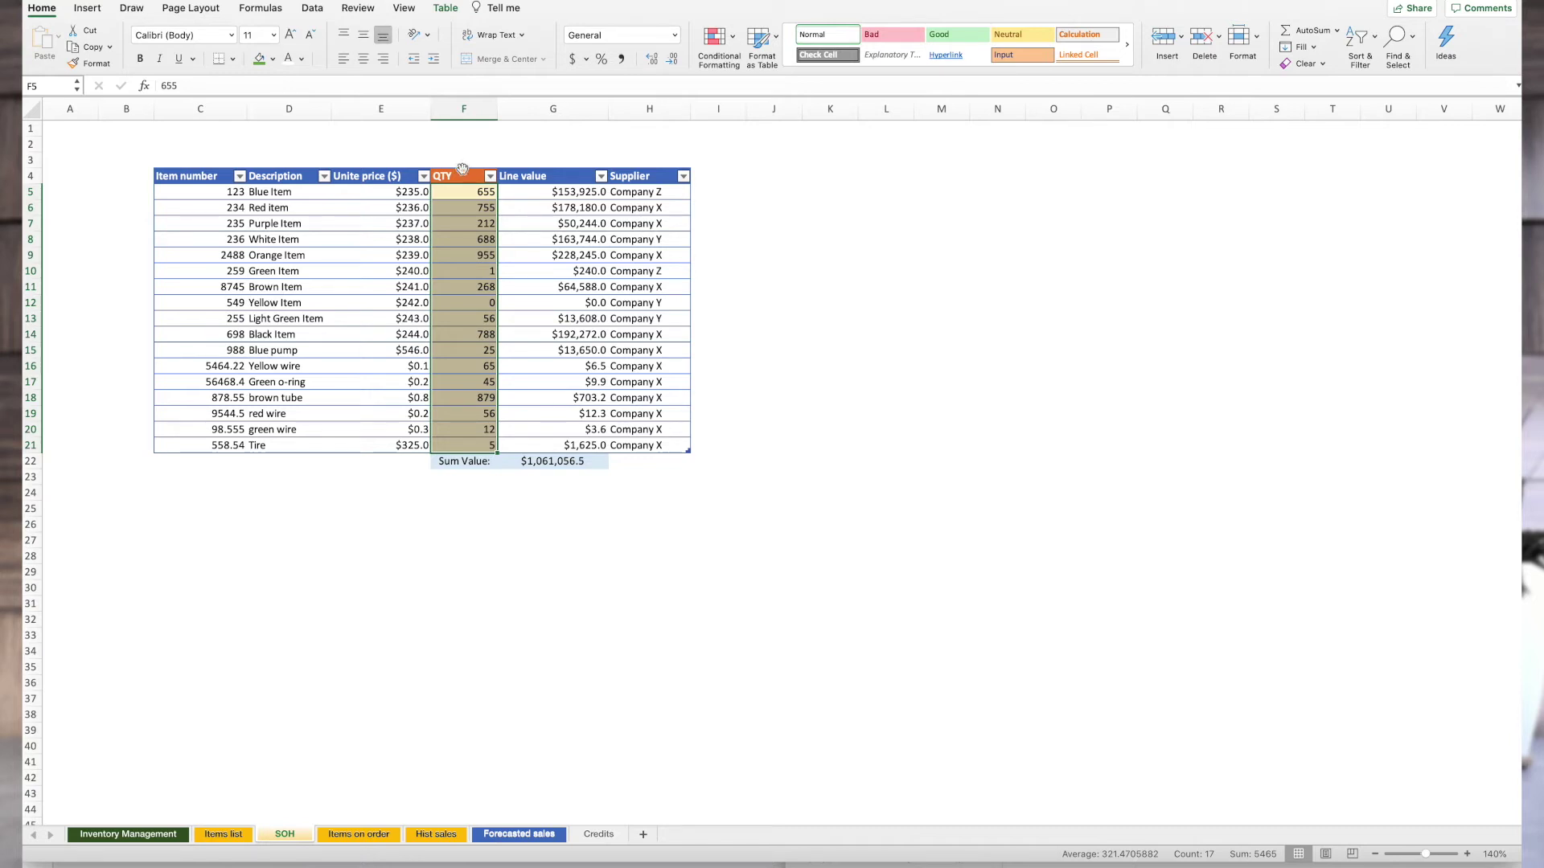
pyautogui.click(531, 189)
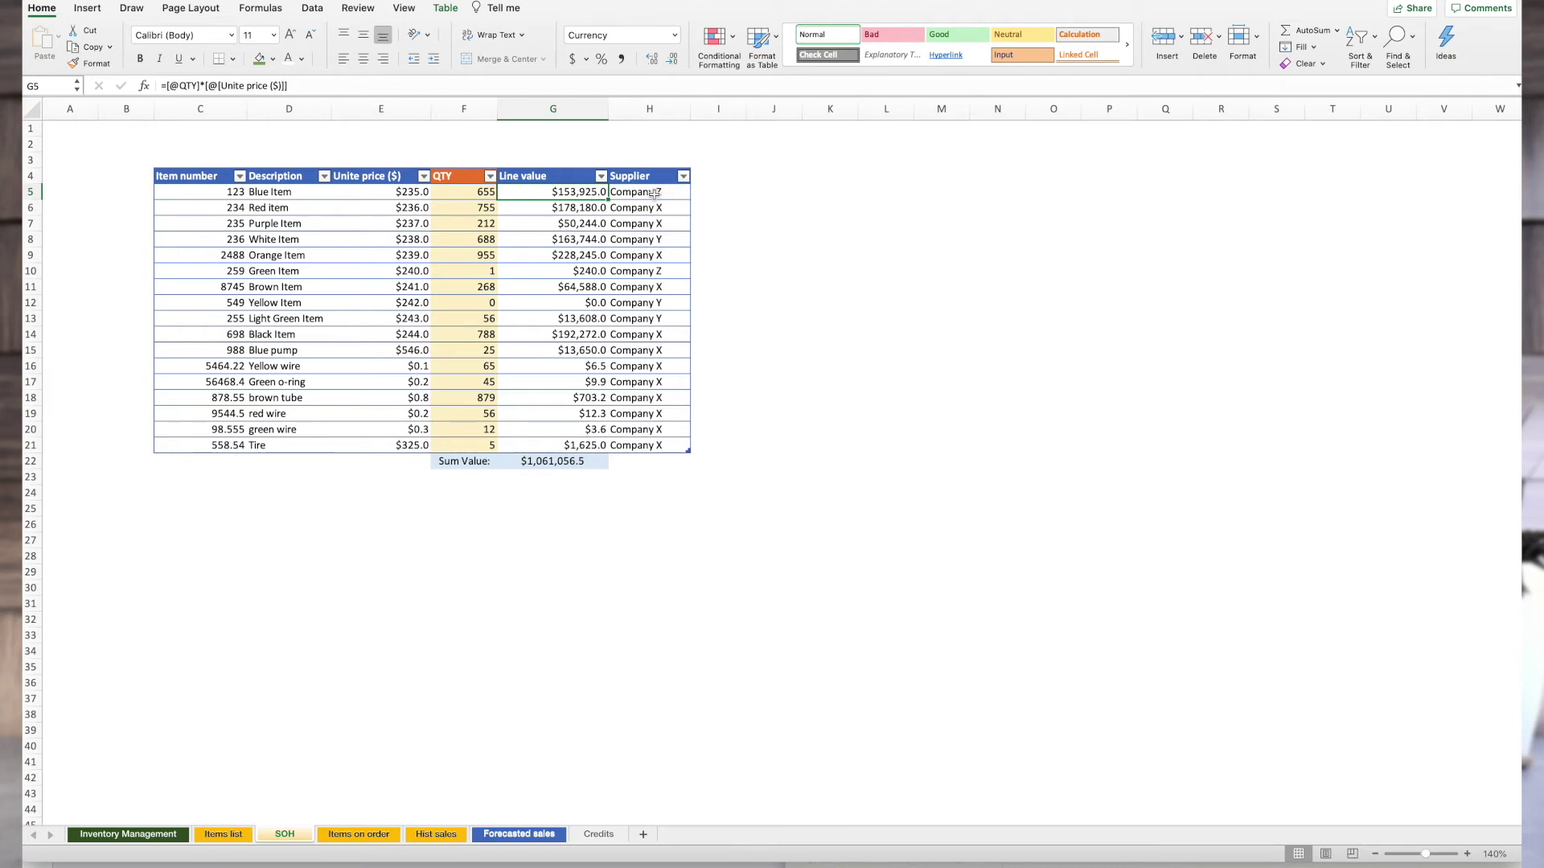
pyautogui.click(575, 223)
pyautogui.moveTo(442, 515); pyautogui.dragTo(552, 451)
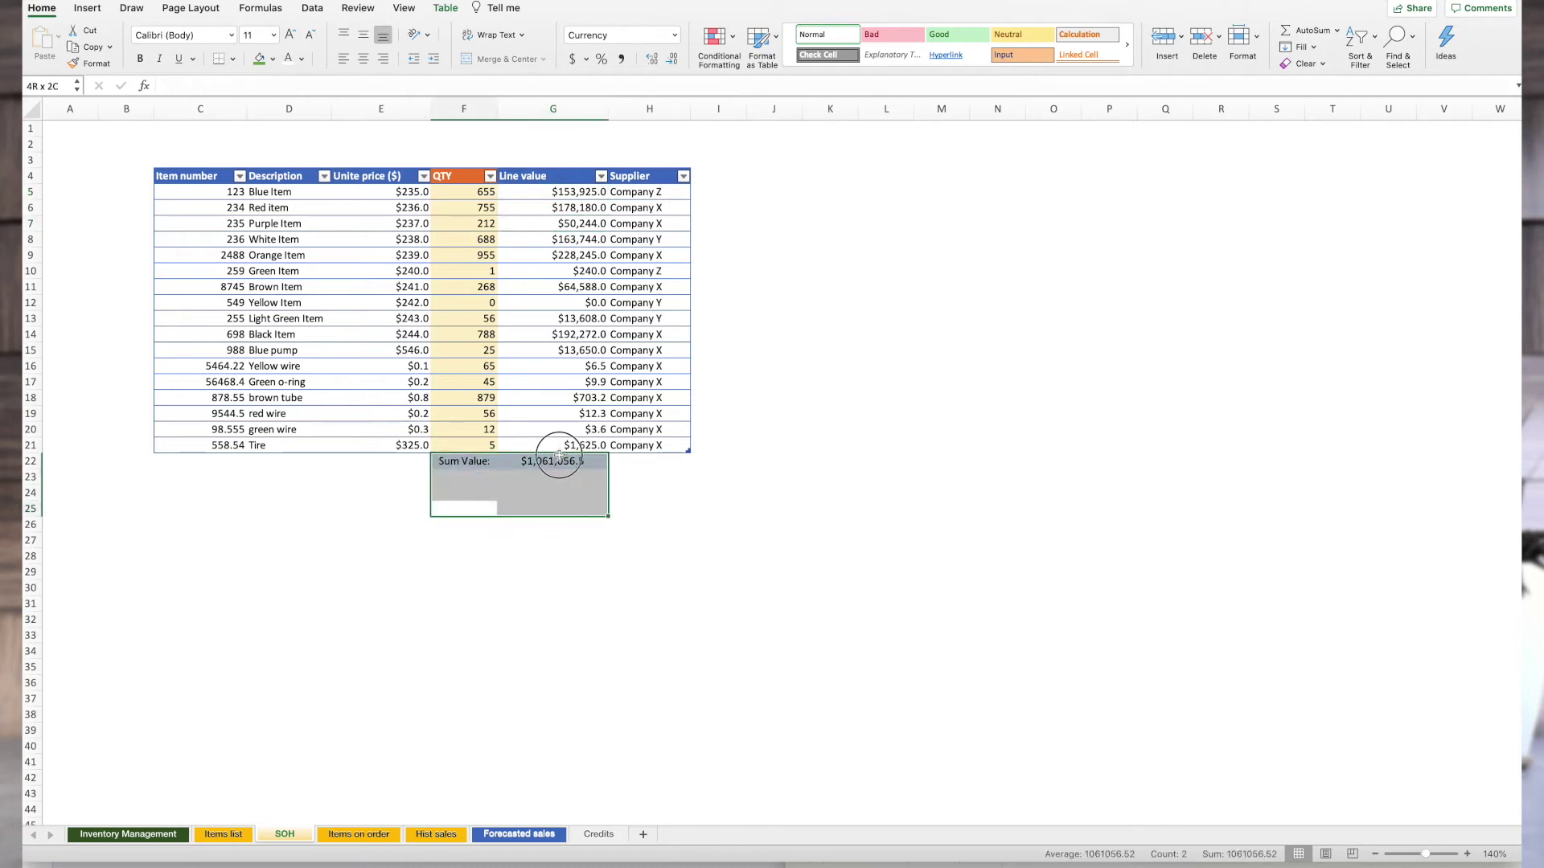
pyautogui.click(552, 475)
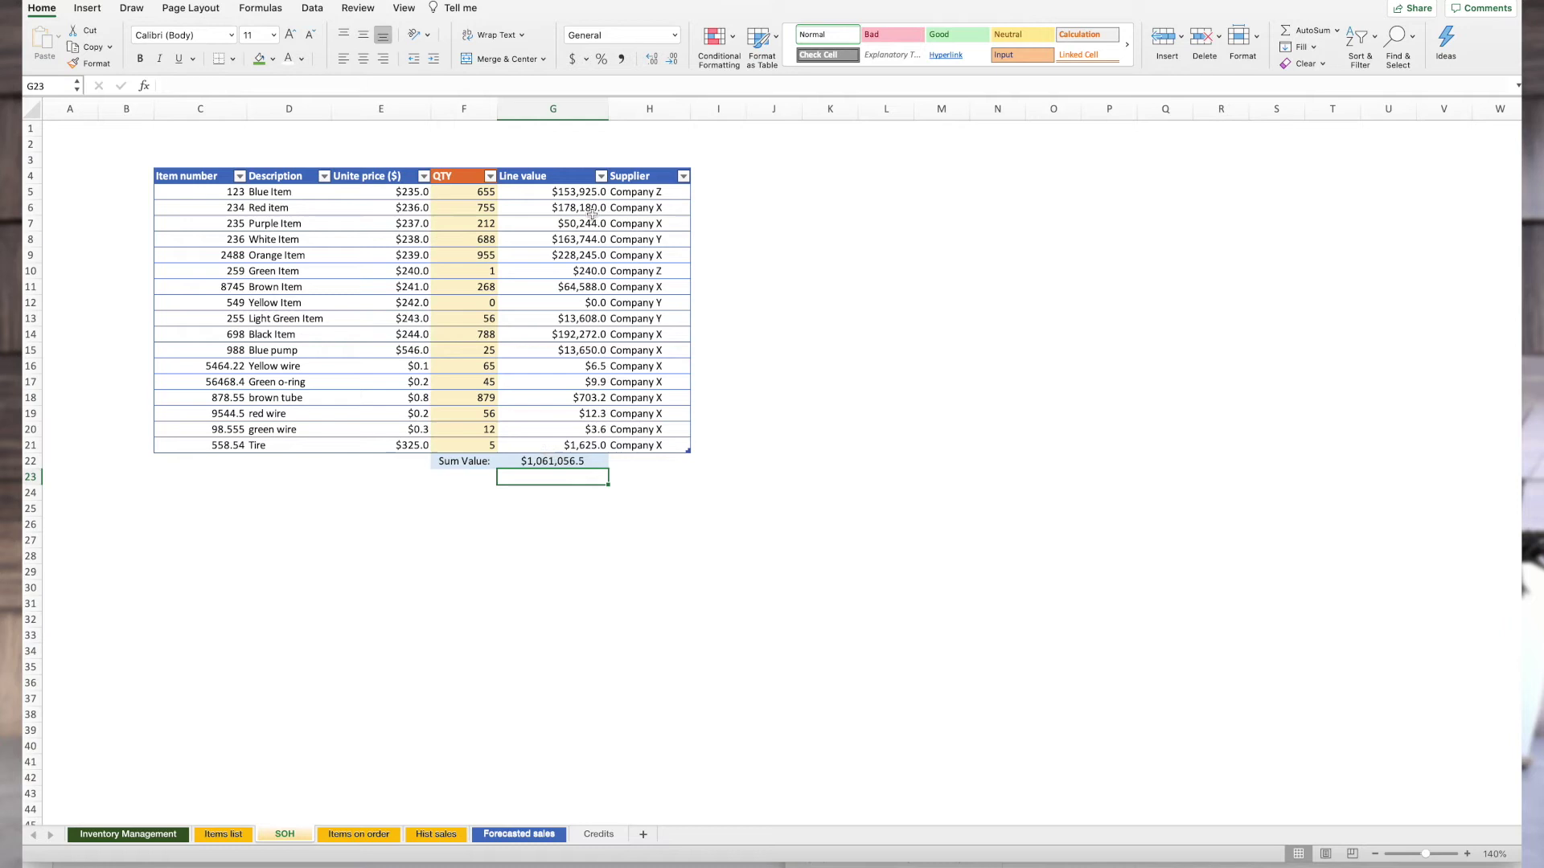
pyautogui.moveTo(587, 193); pyautogui.dragTo(563, 430)
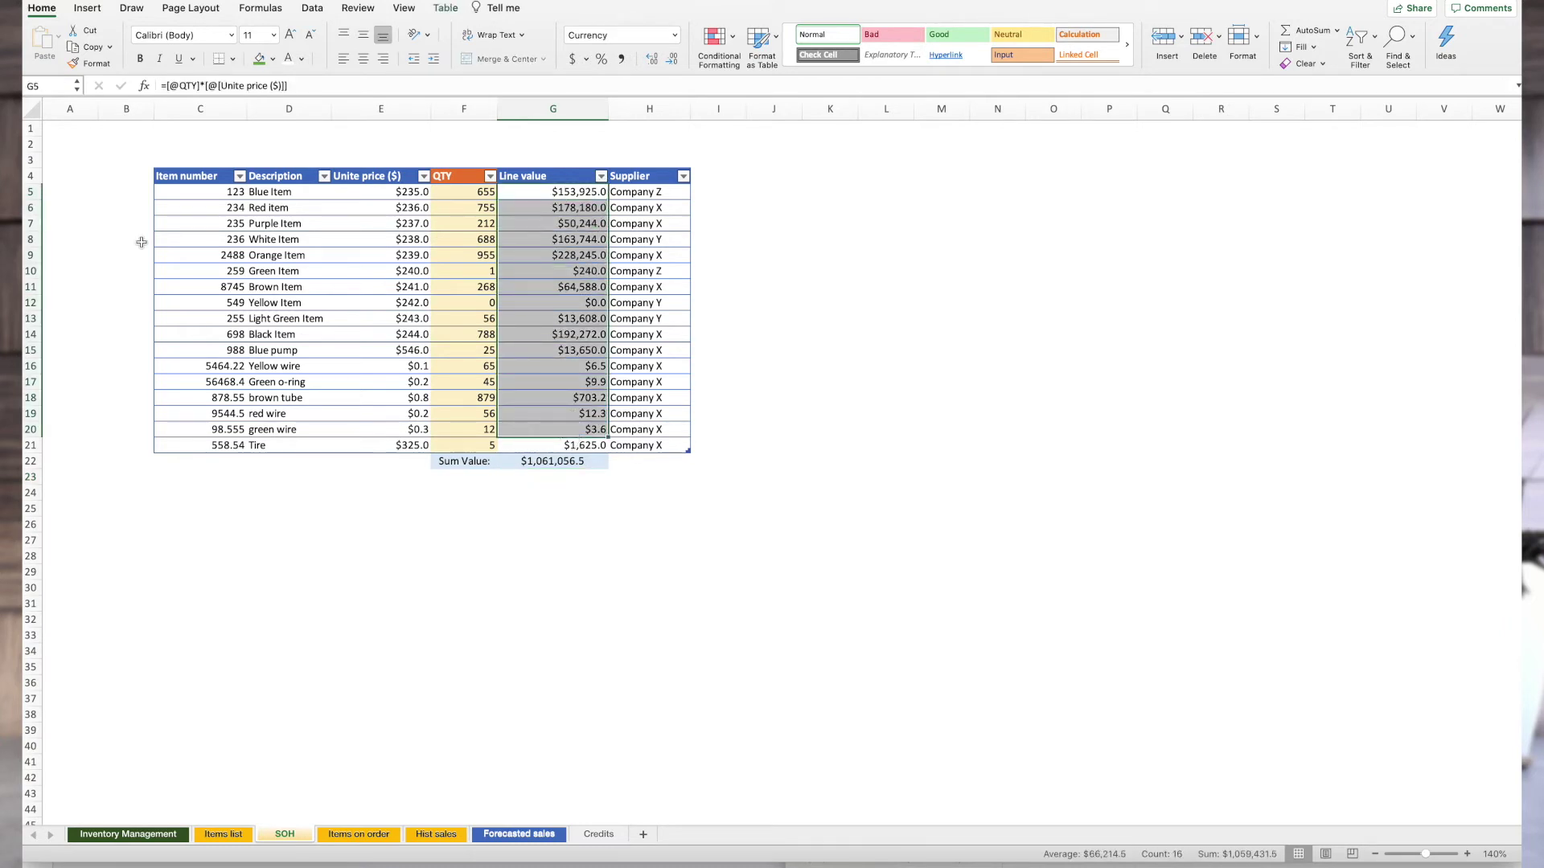
pyautogui.click(563, 464)
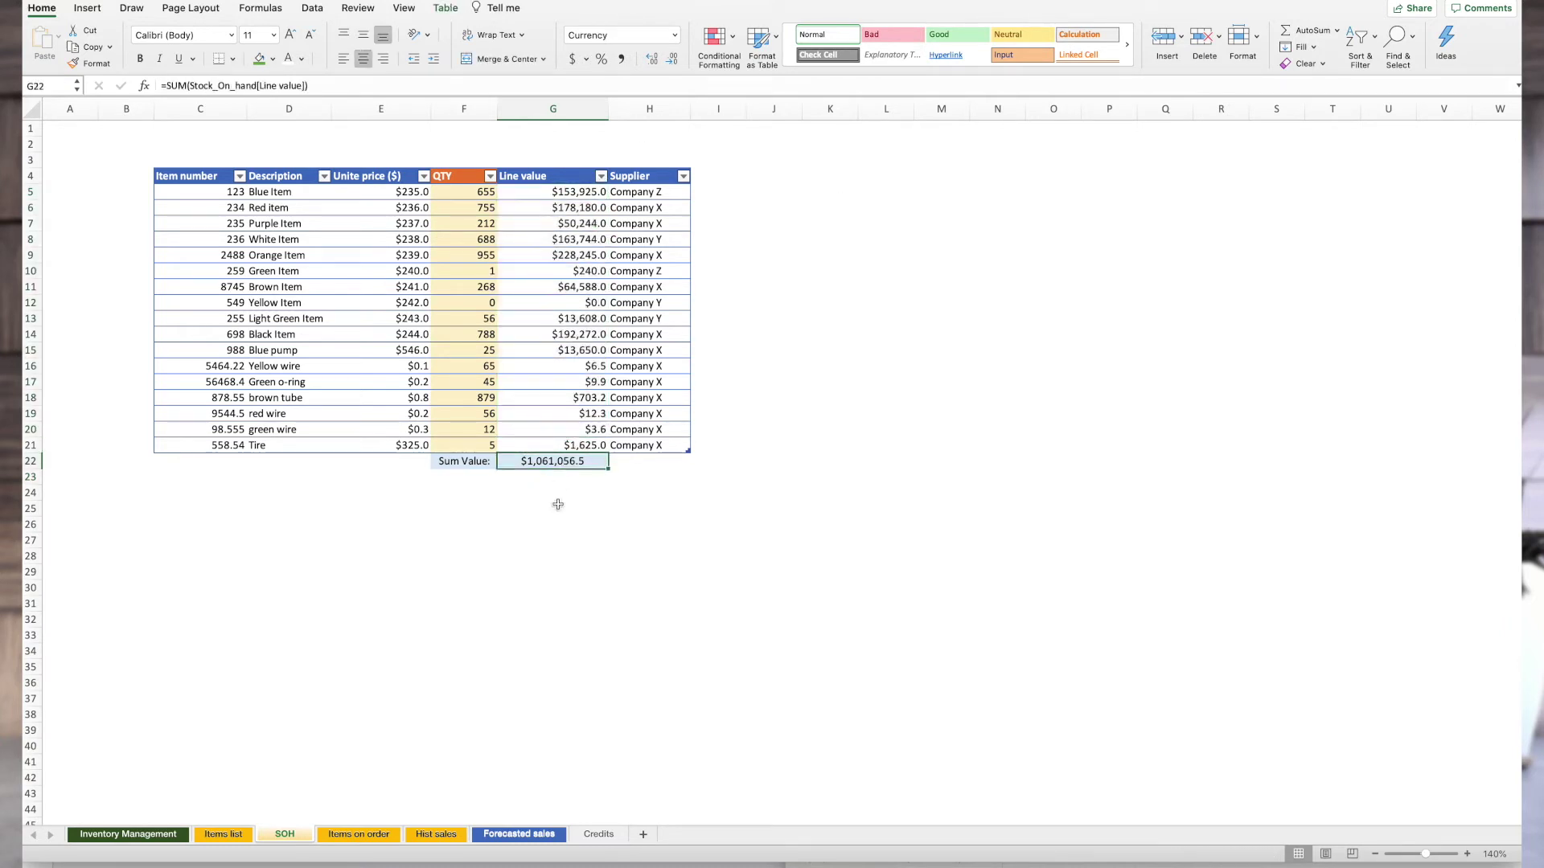
pyautogui.click(560, 497)
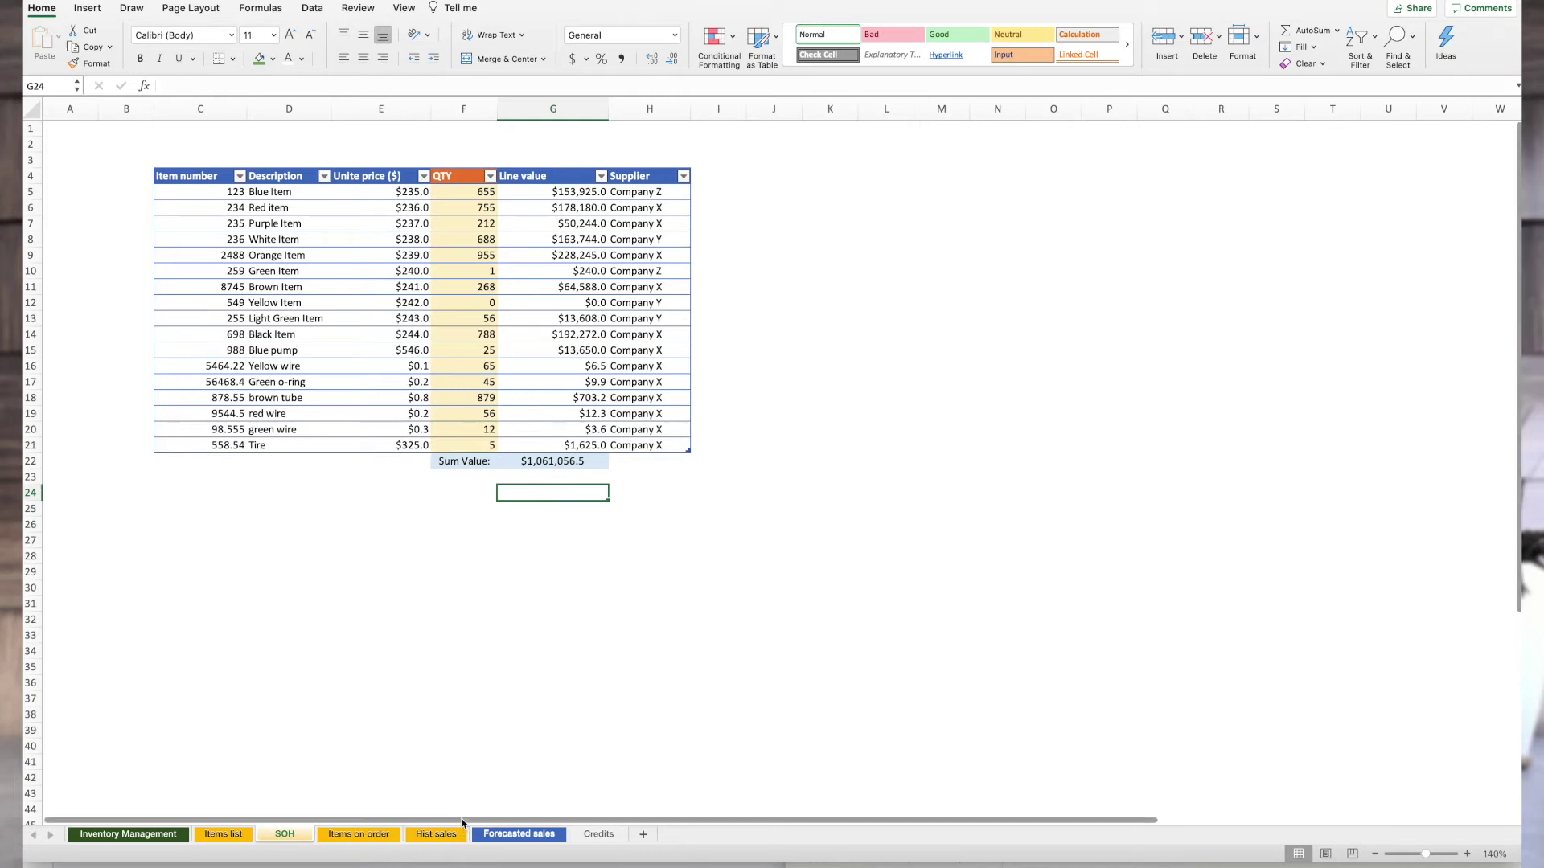
# On the Items on order sheet, inspect the White Item row and purchase references 5648-b and 5465498-a
pyautogui.click(358, 836)
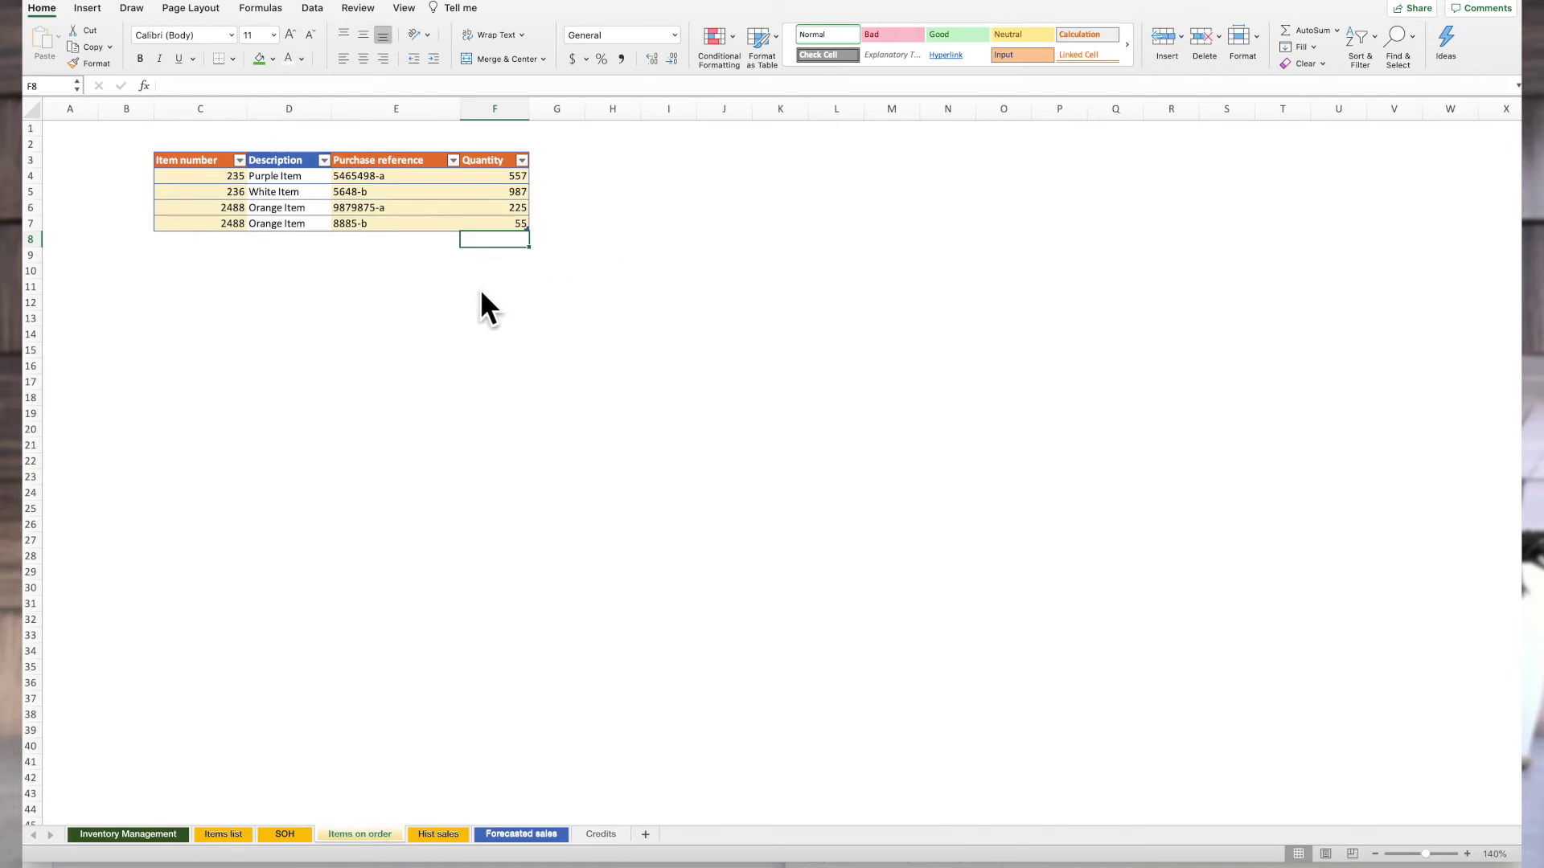
pyautogui.click(334, 271)
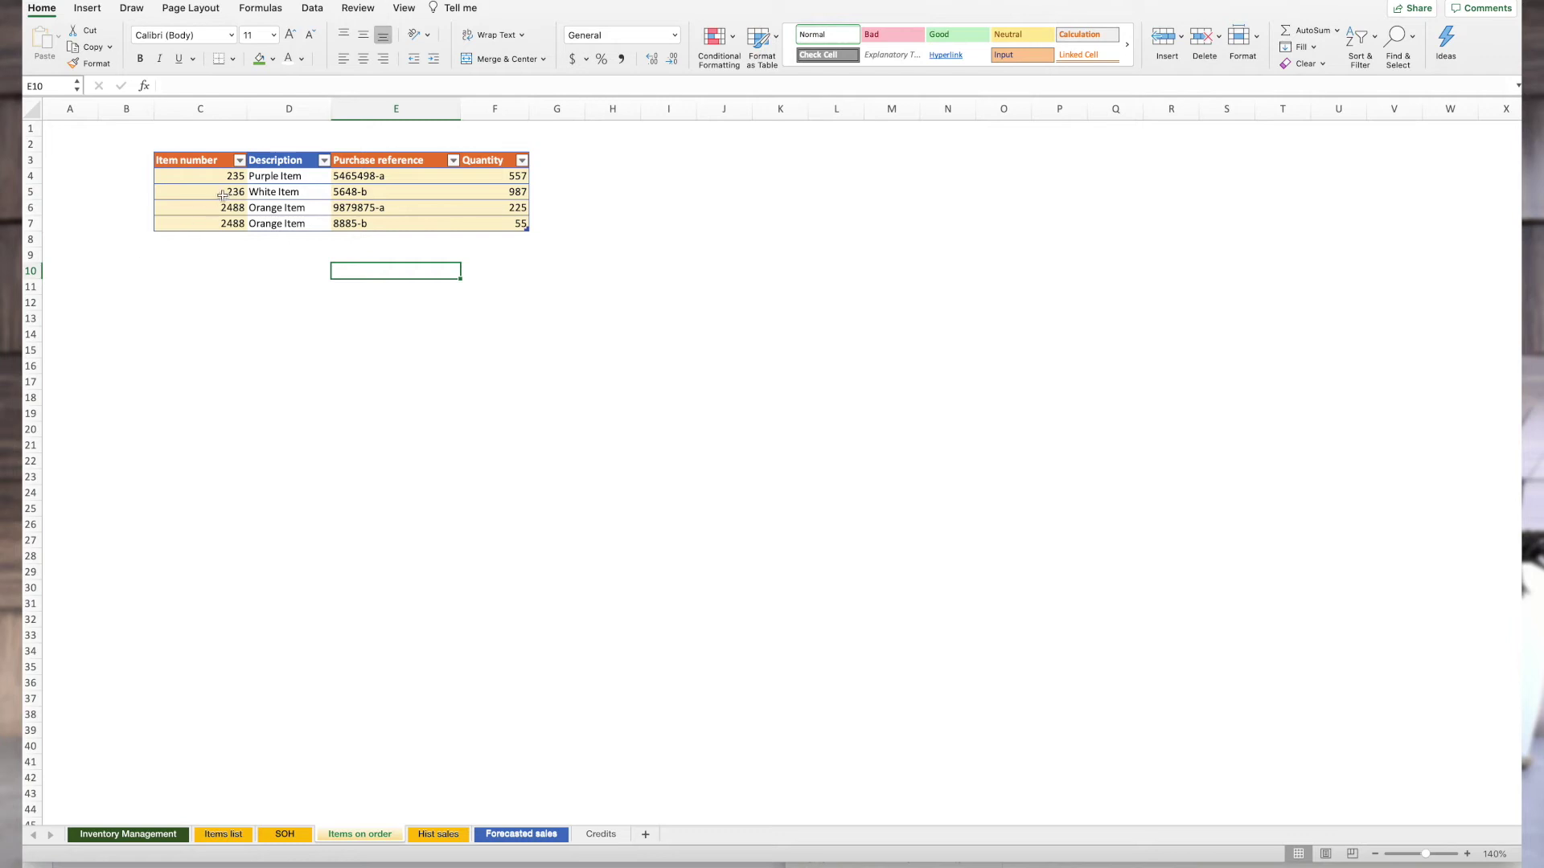
pyautogui.moveTo(230, 196); pyautogui.dragTo(396, 196)
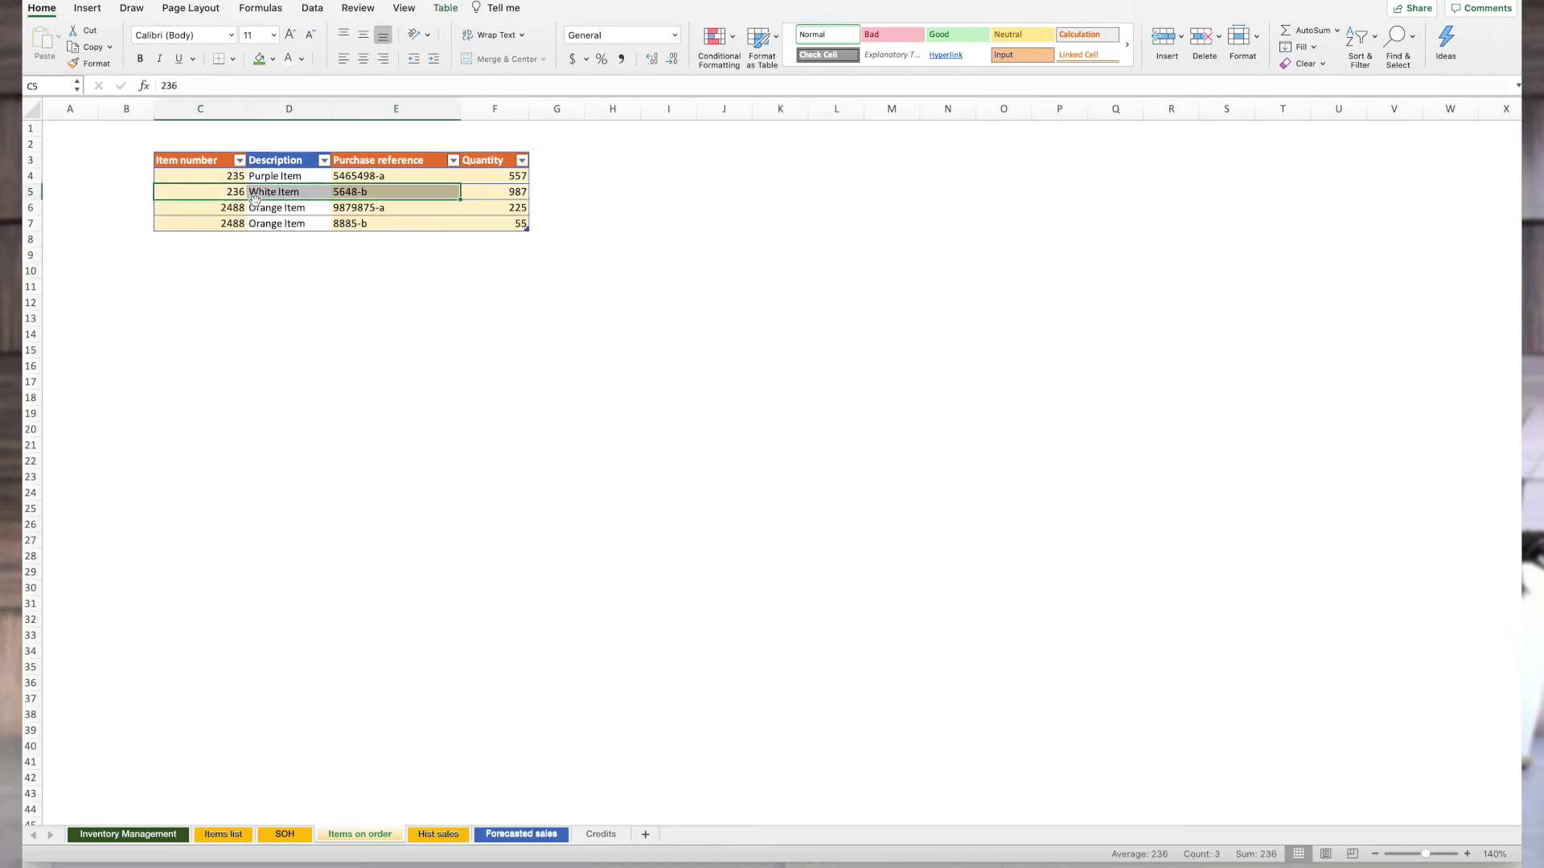
pyautogui.click(352, 189)
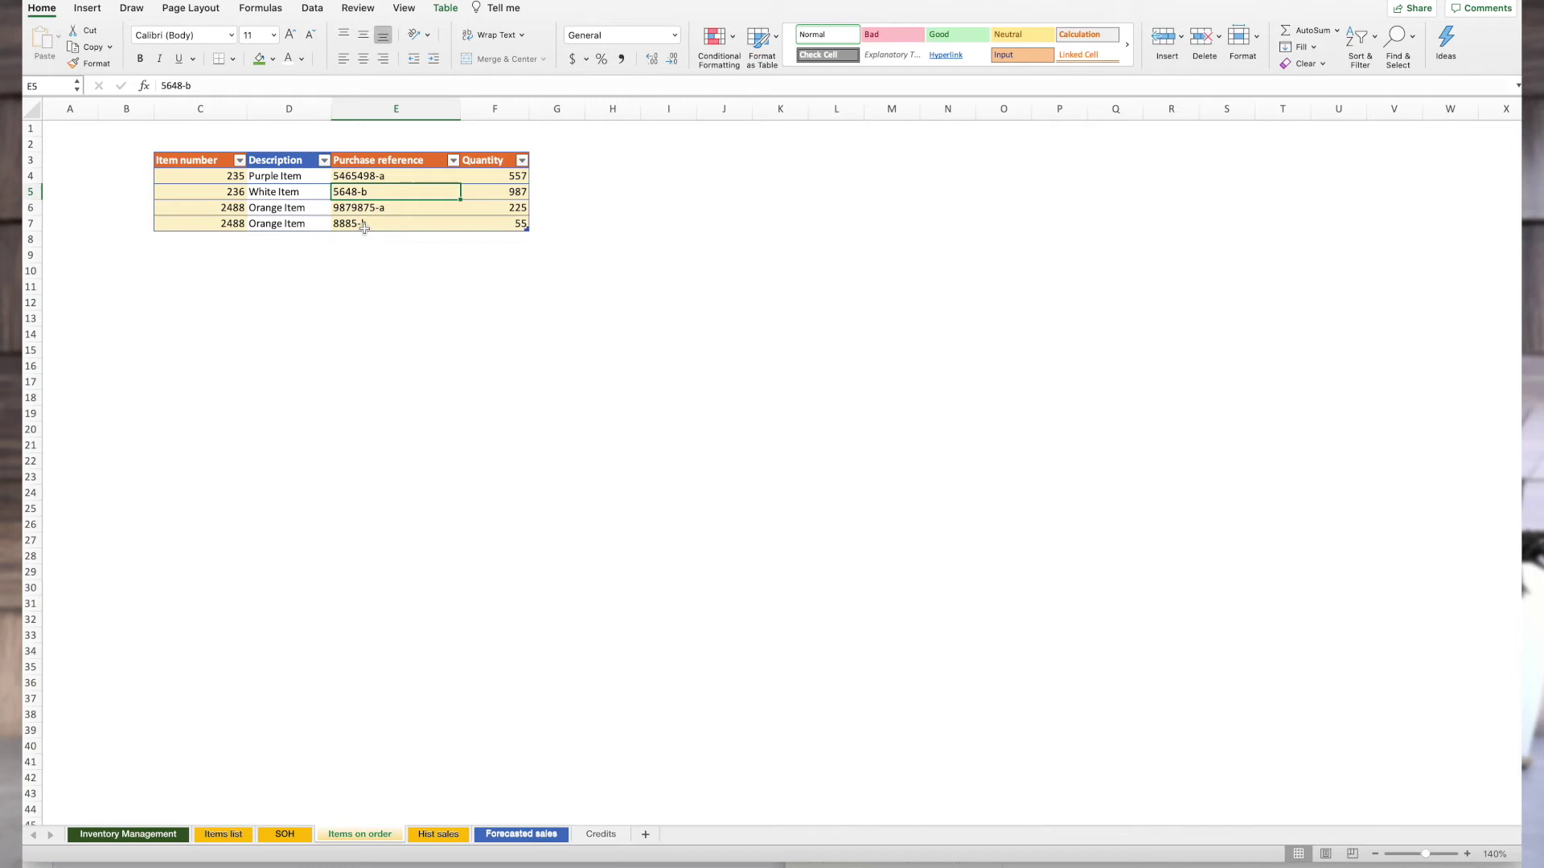
pyautogui.click(390, 175)
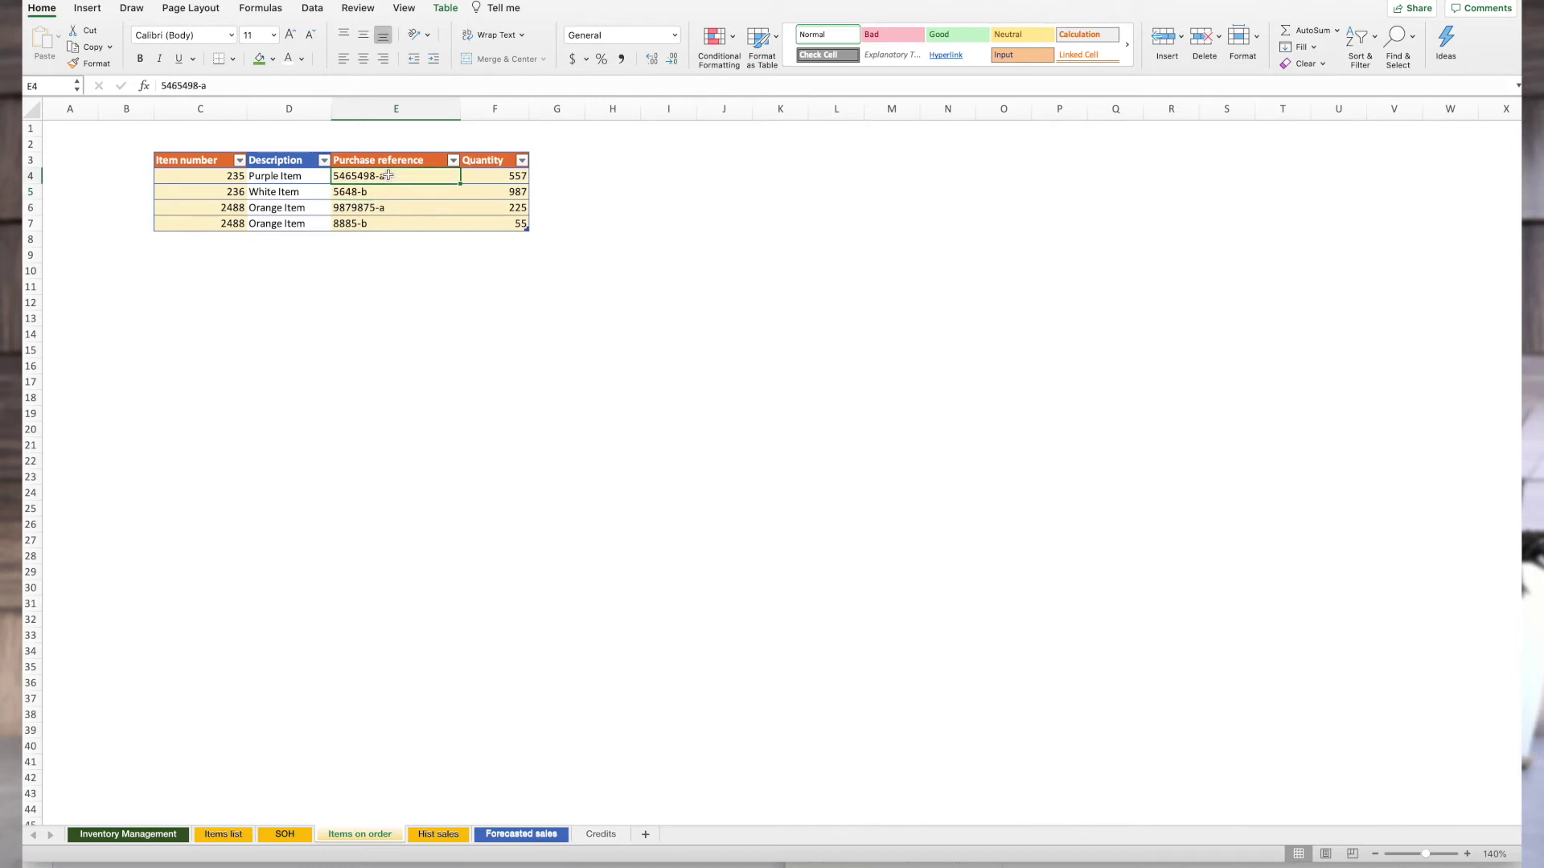
# Inspect the order table's item numbers, first purchase reference and order quantity 557, then go to Hist sales
pyautogui.moveTo(202, 169); pyautogui.dragTo(201, 223)
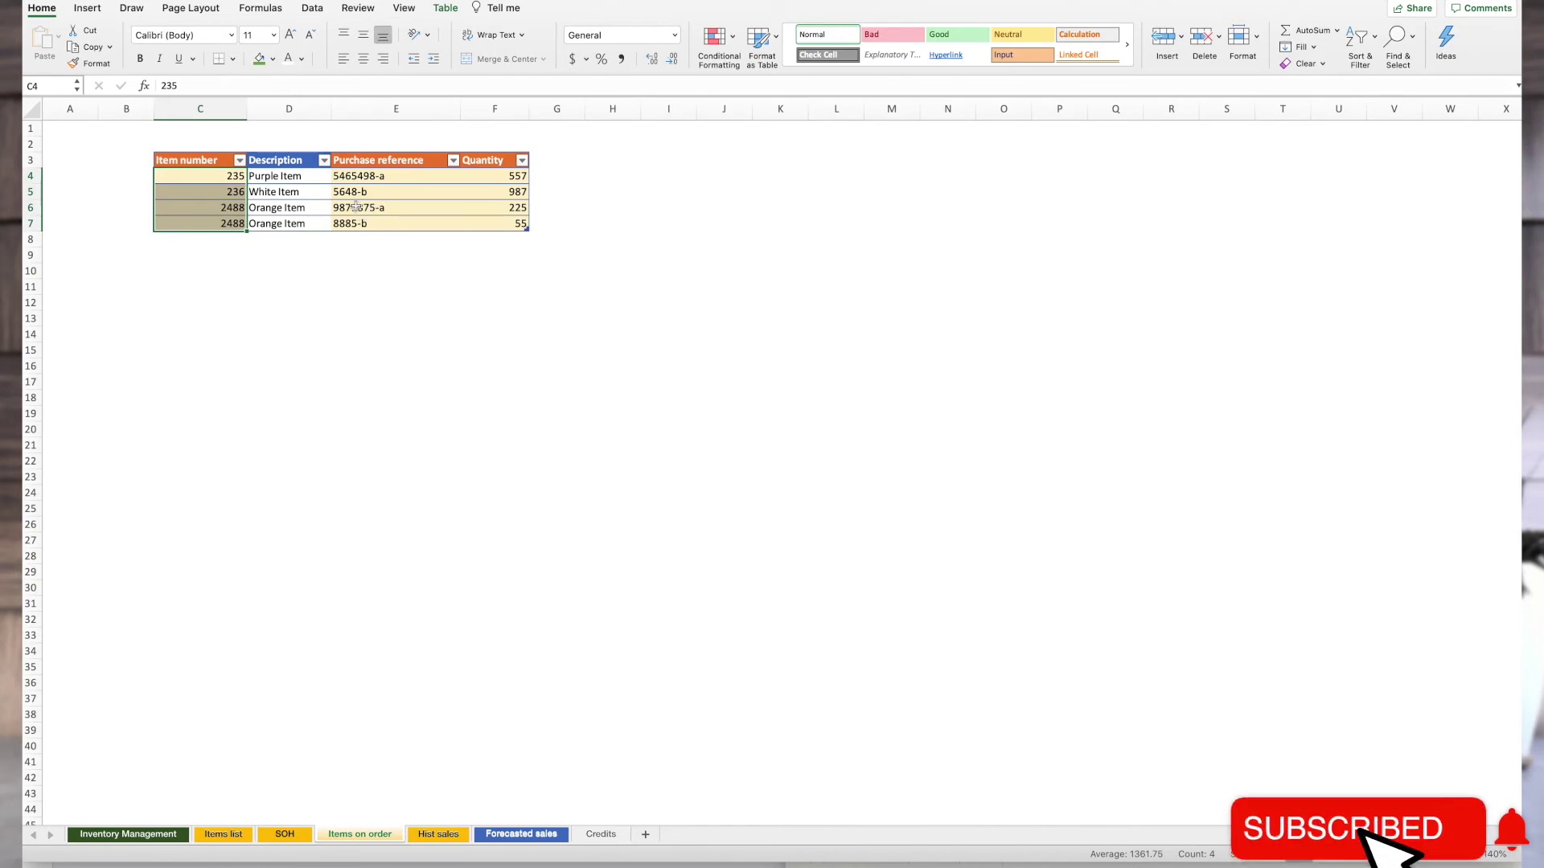
pyautogui.click(215, 181)
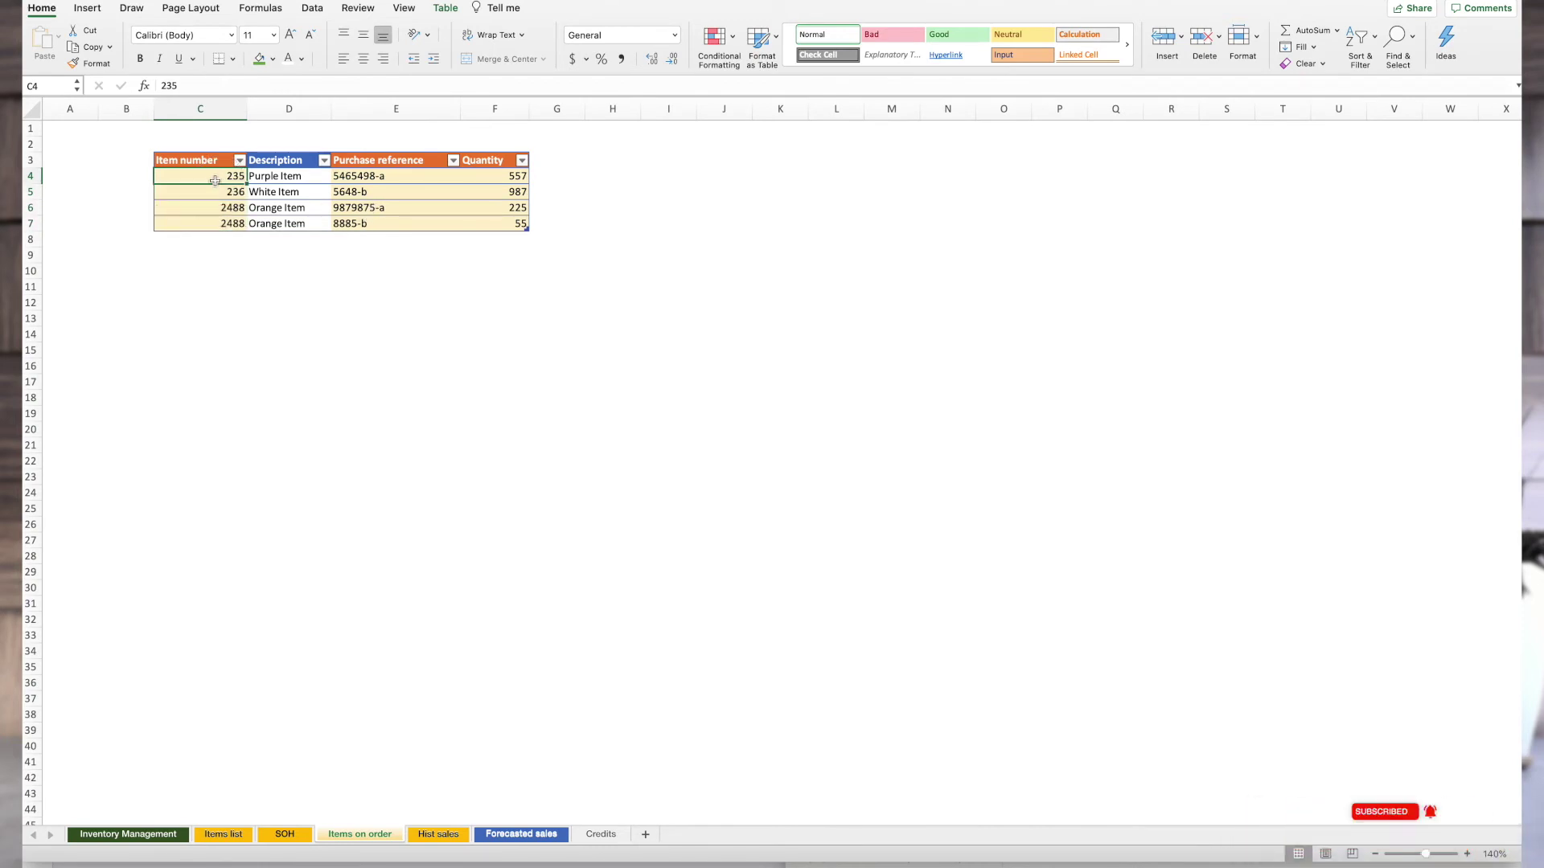
pyautogui.click(411, 180)
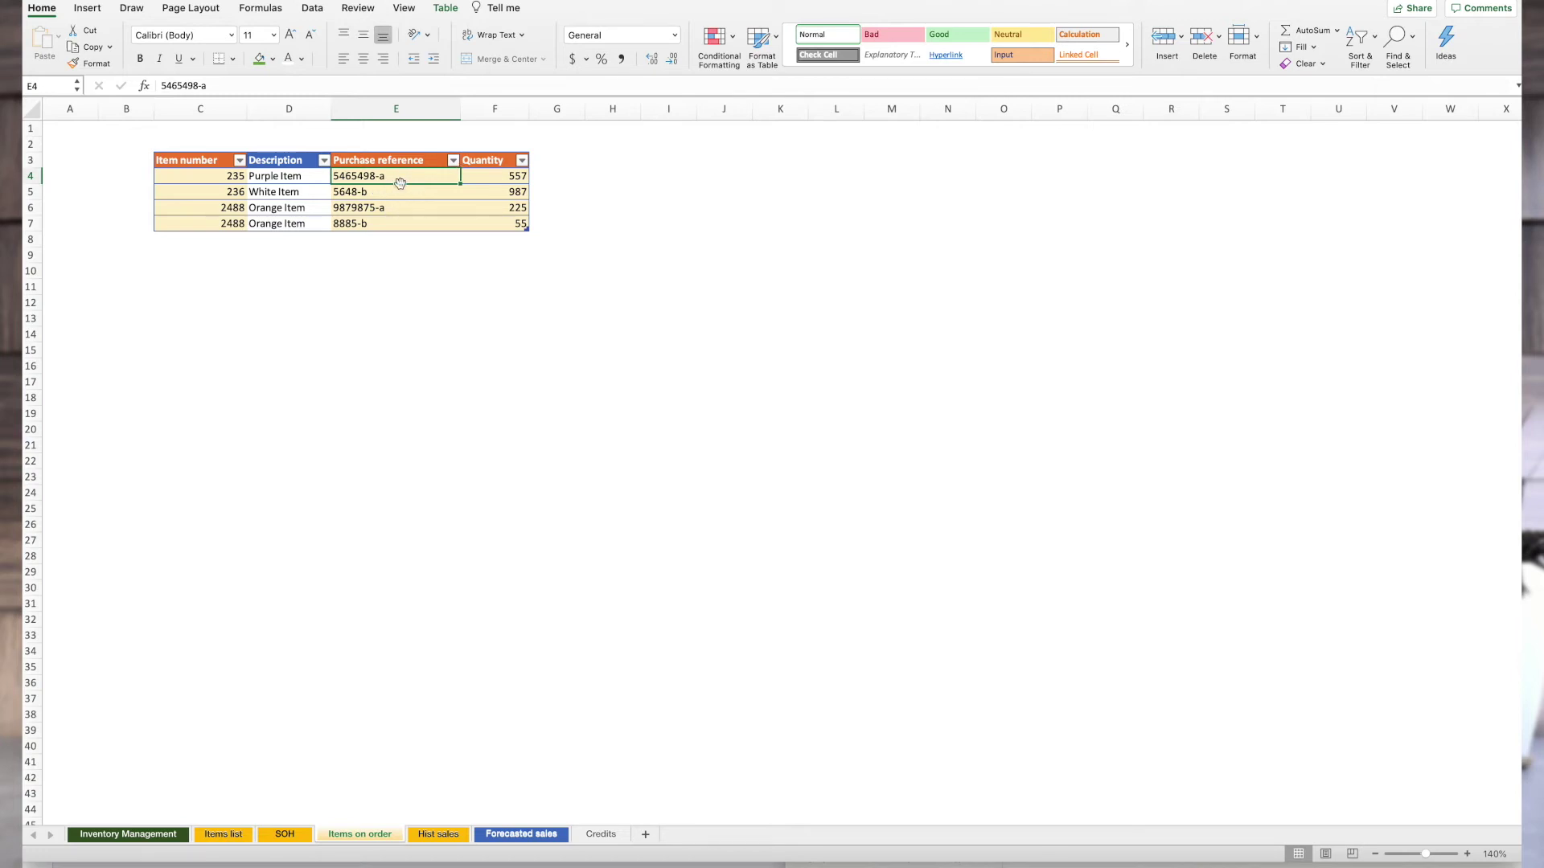
pyautogui.click(497, 178)
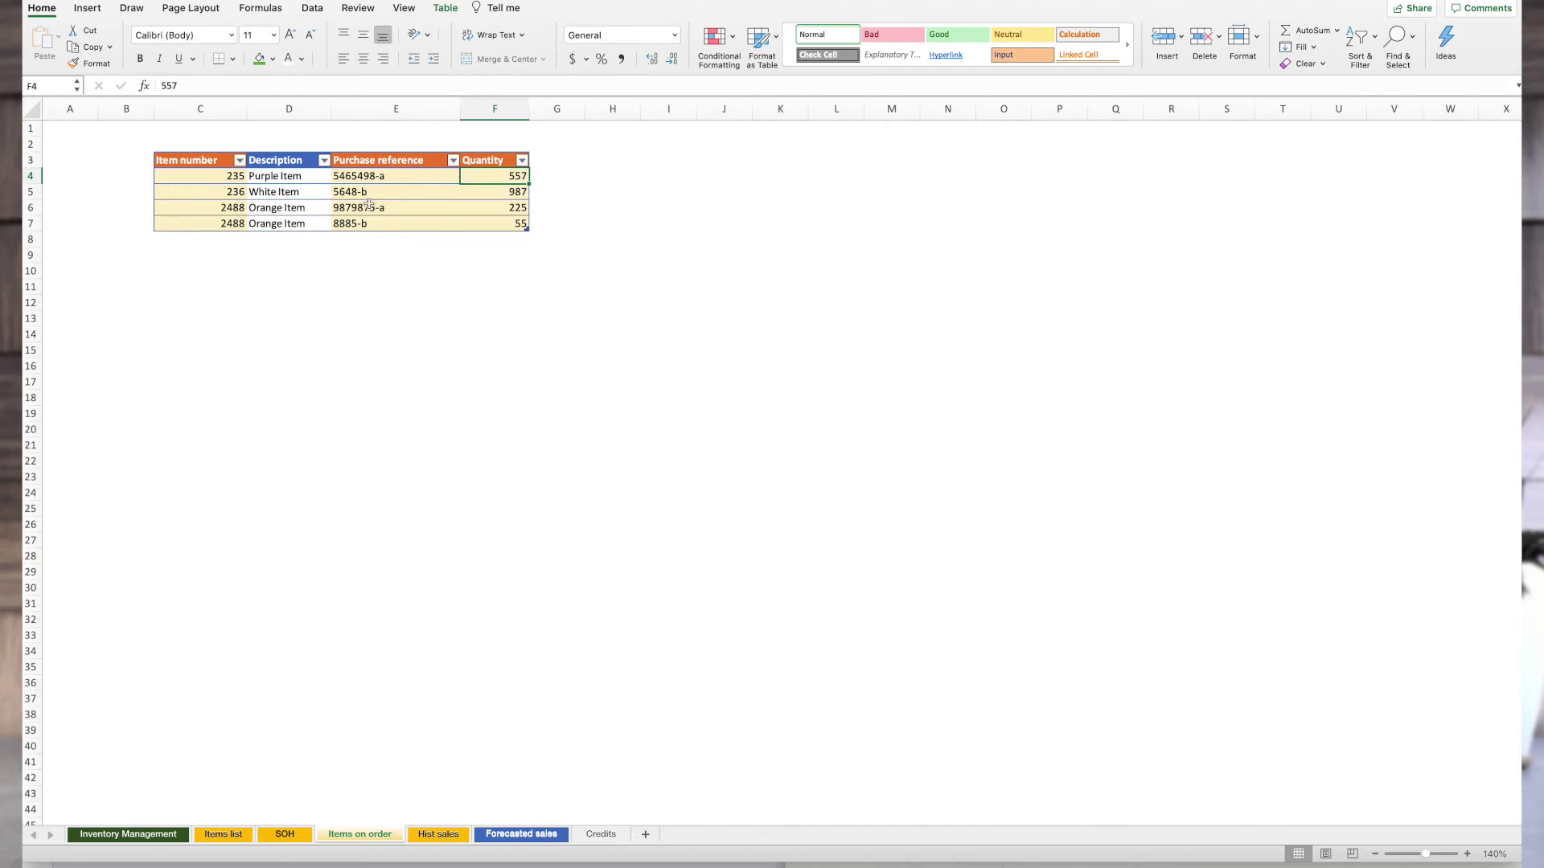
pyautogui.click(449, 264)
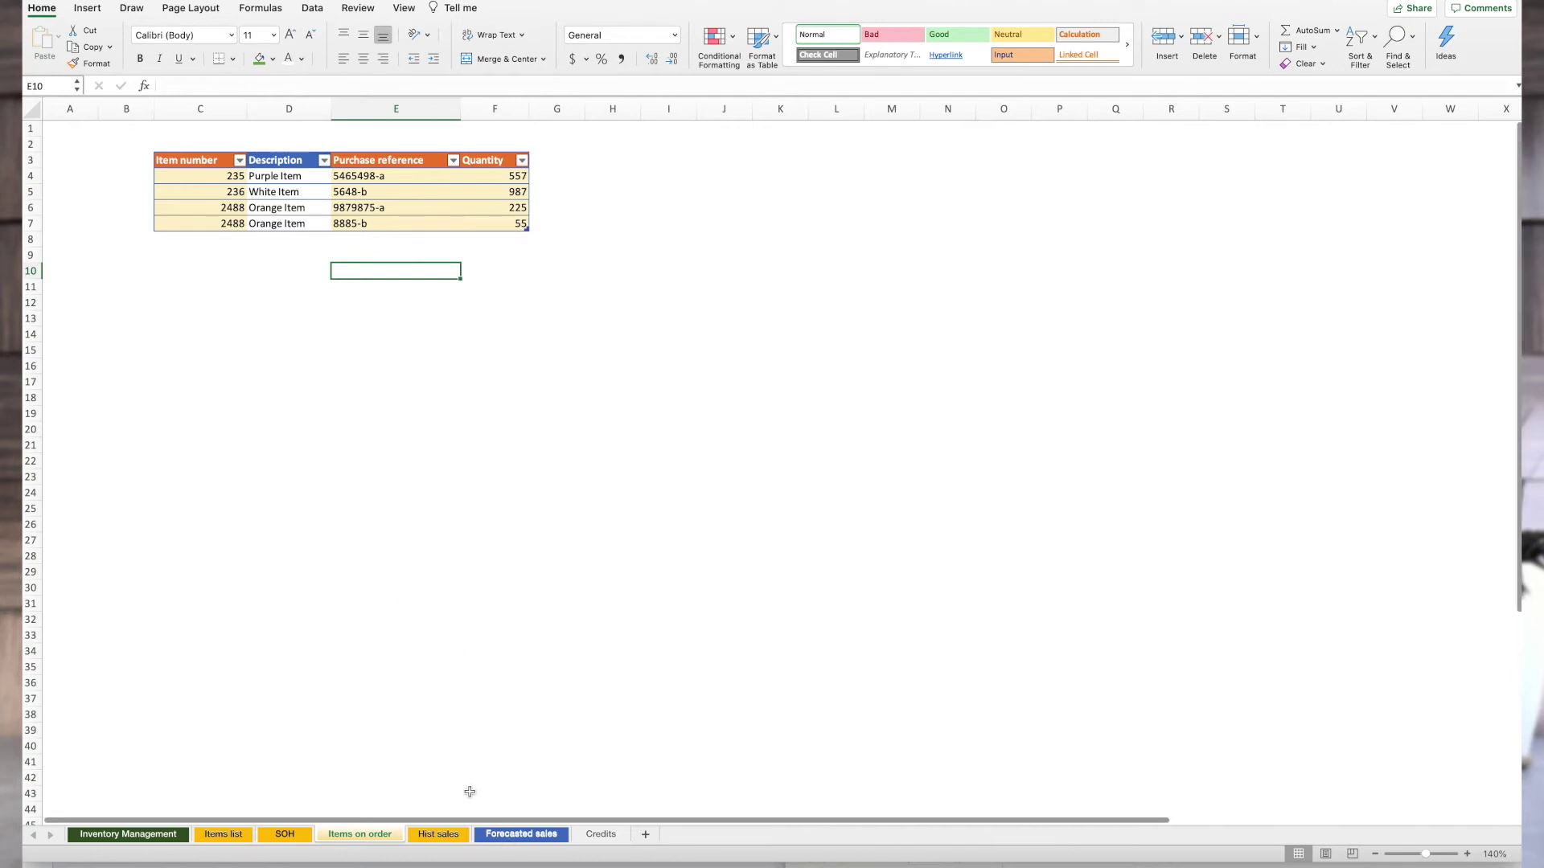
pyautogui.click(435, 836)
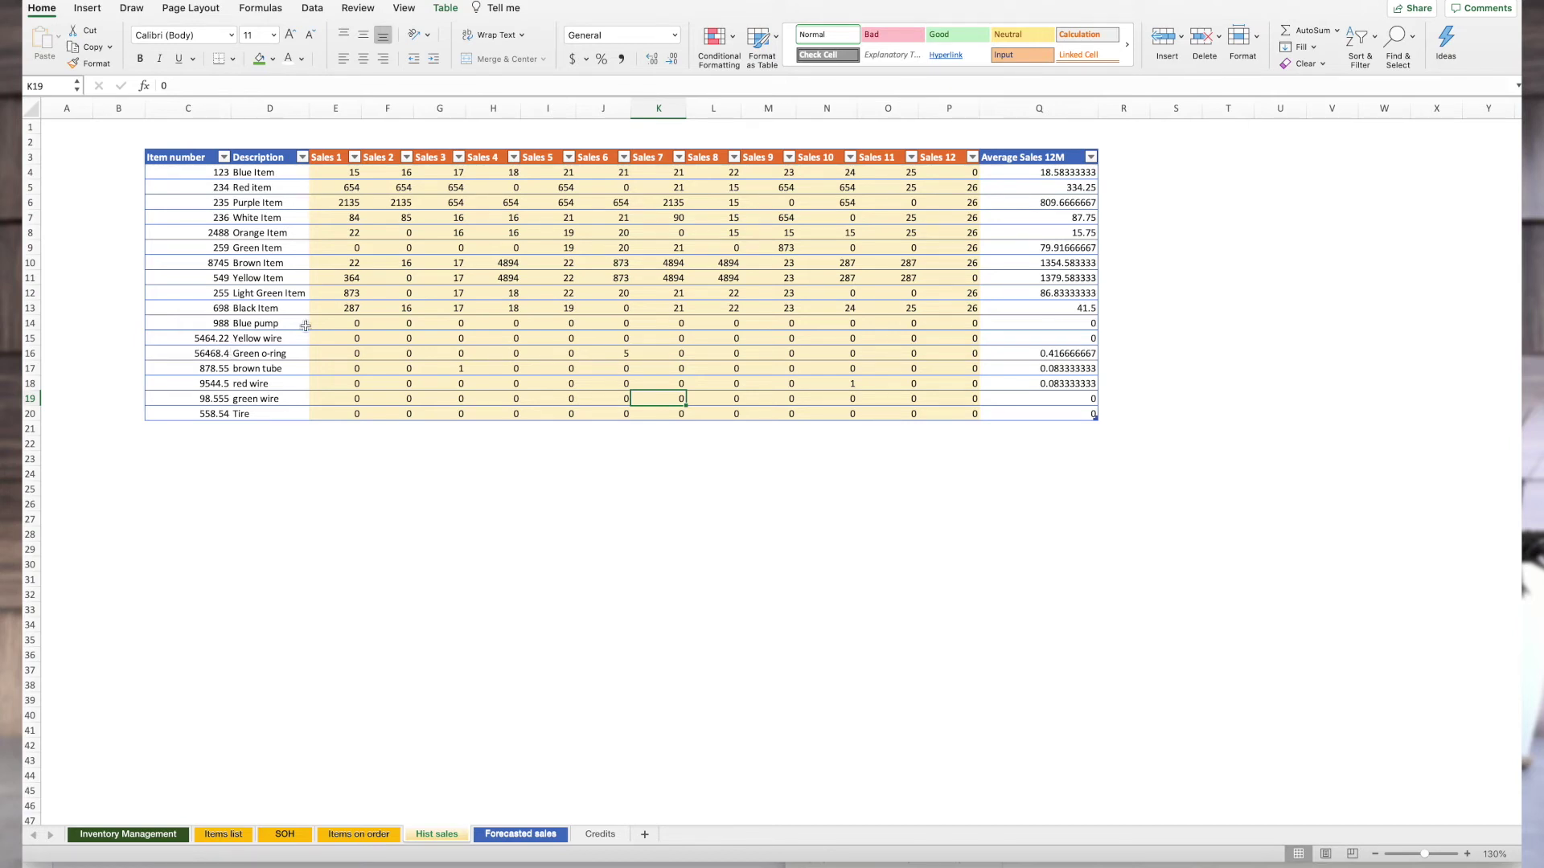
# Inspect the Sales 1 figures, the 12-month AVERAGE formula and Blue Item's VLOOKUP, then view Forecasted sales
pyautogui.click(329, 155)
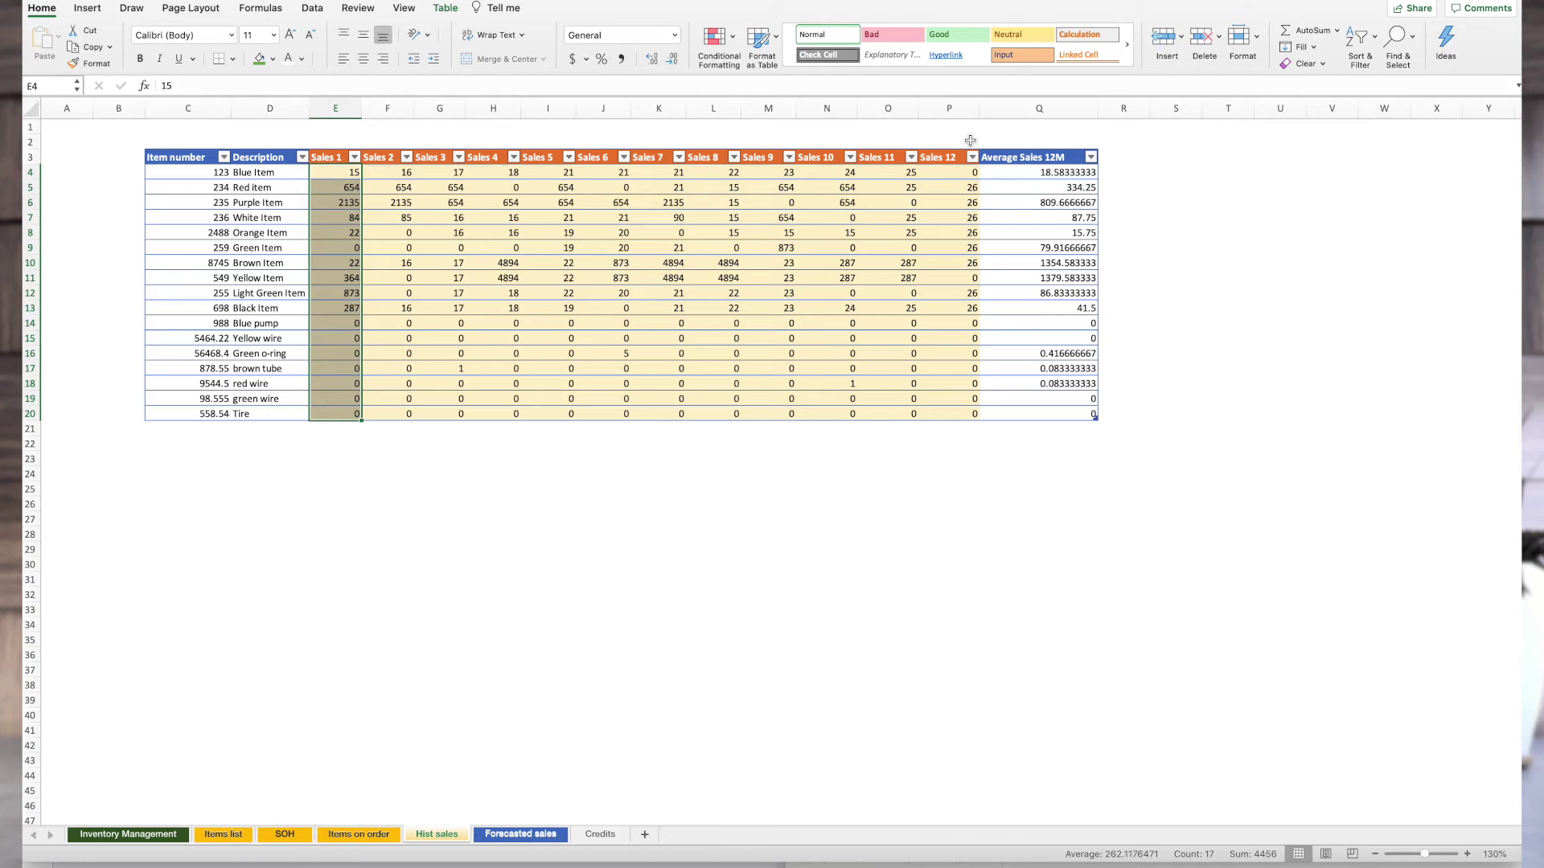
pyautogui.click(1063, 175)
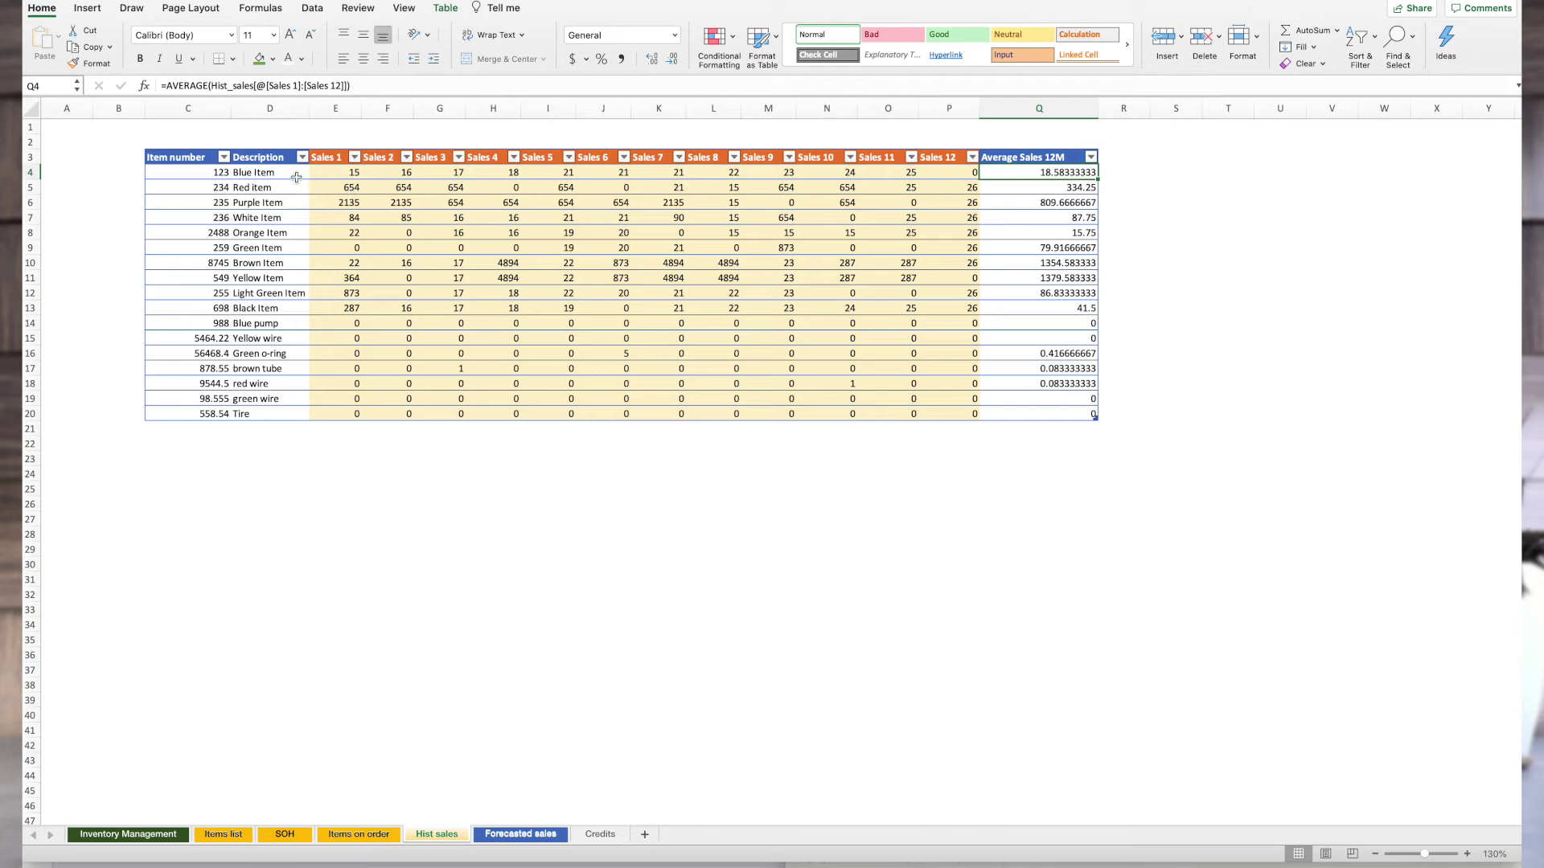
pyautogui.click(231, 174)
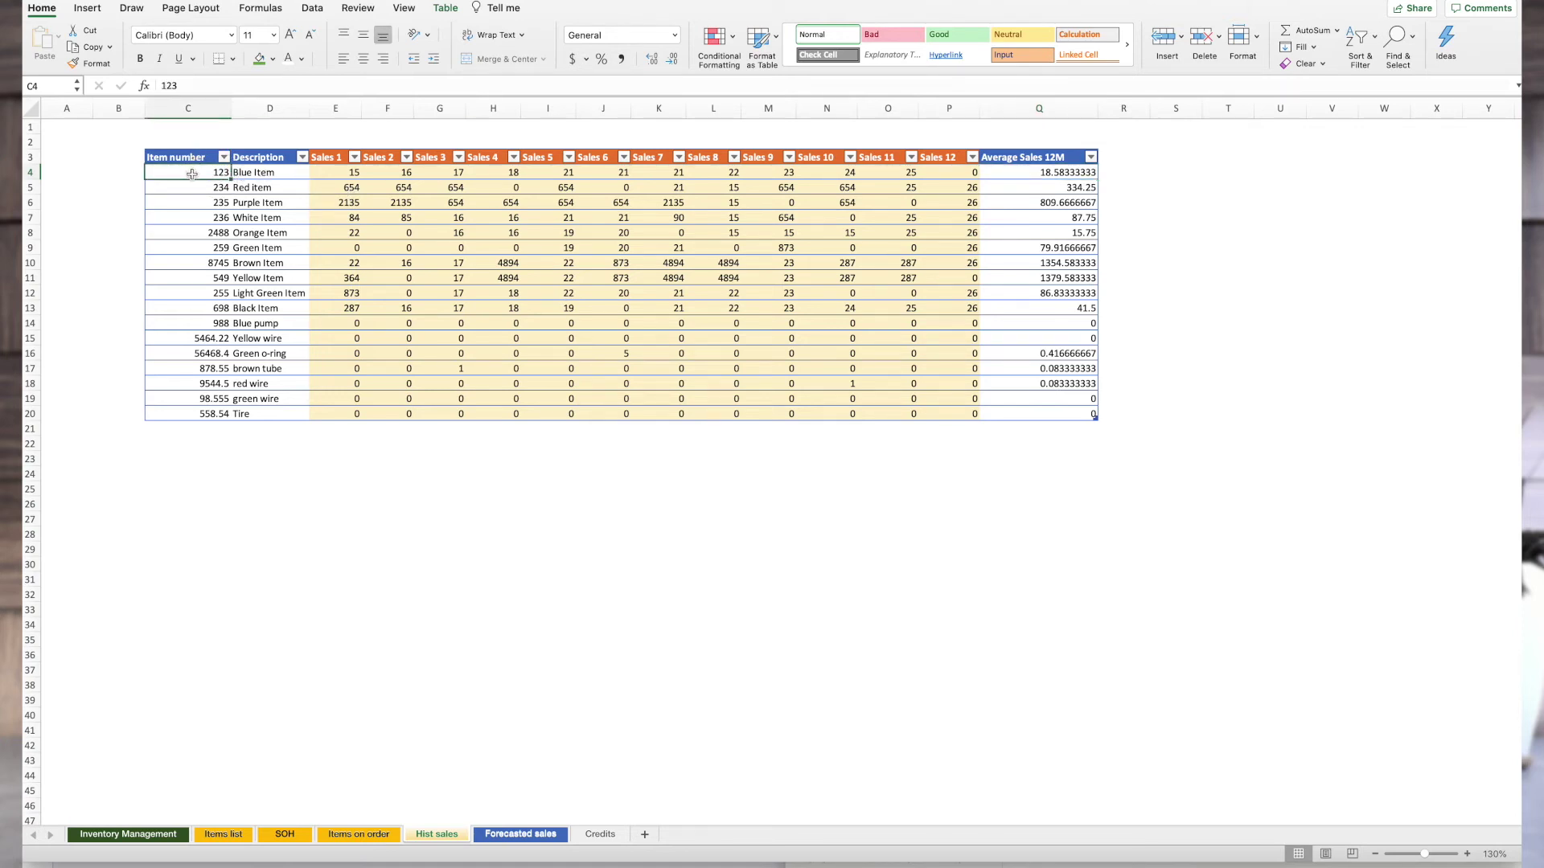
pyautogui.click(251, 173)
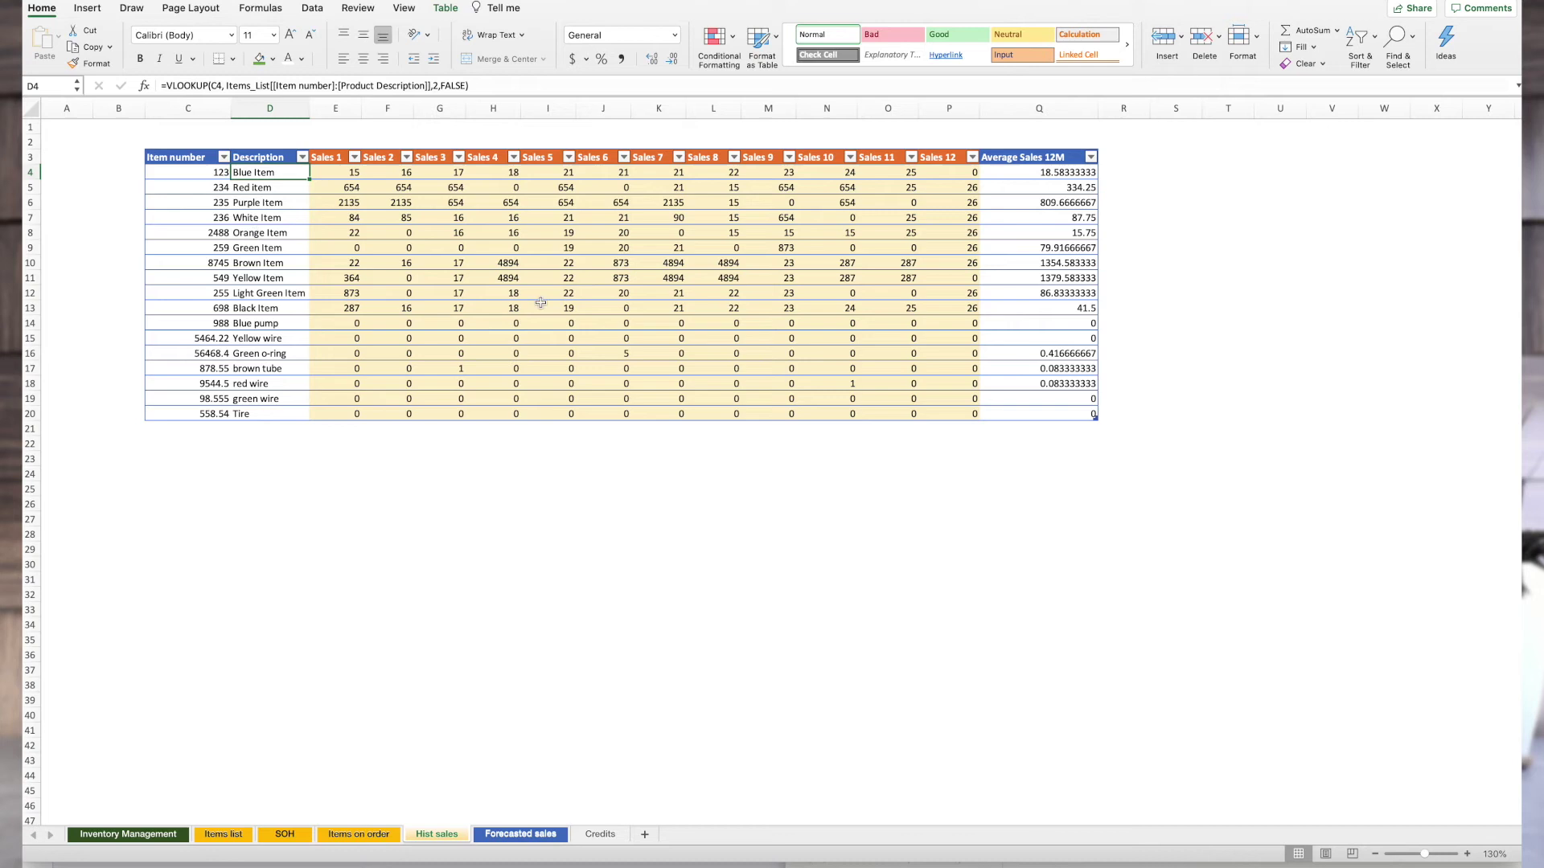
pyautogui.click(515, 833)
pyautogui.hscroll(-5, 499, 702)
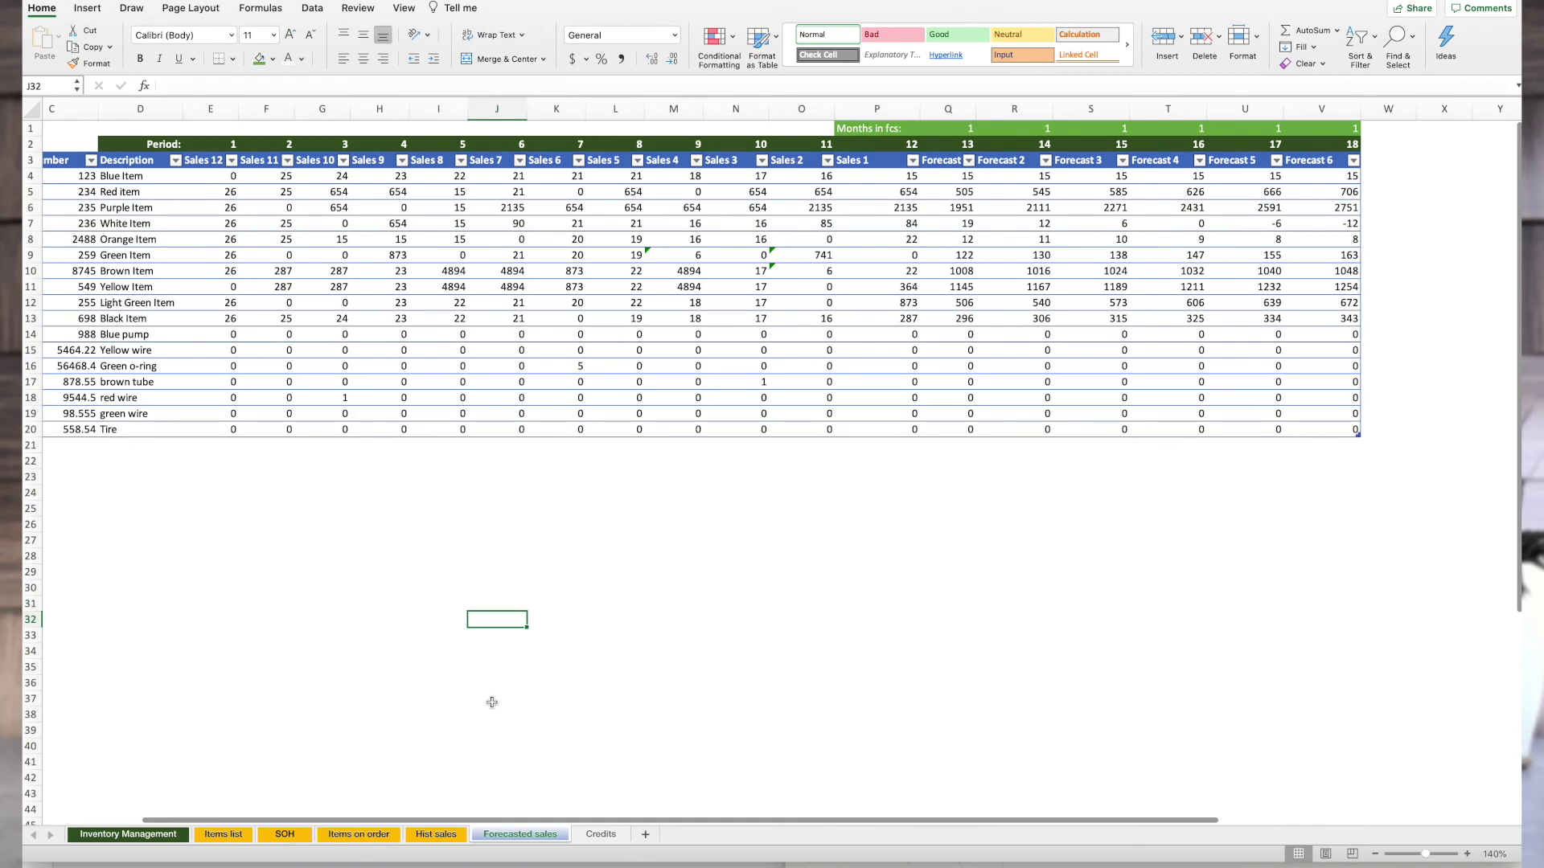
pyautogui.click(371, 577)
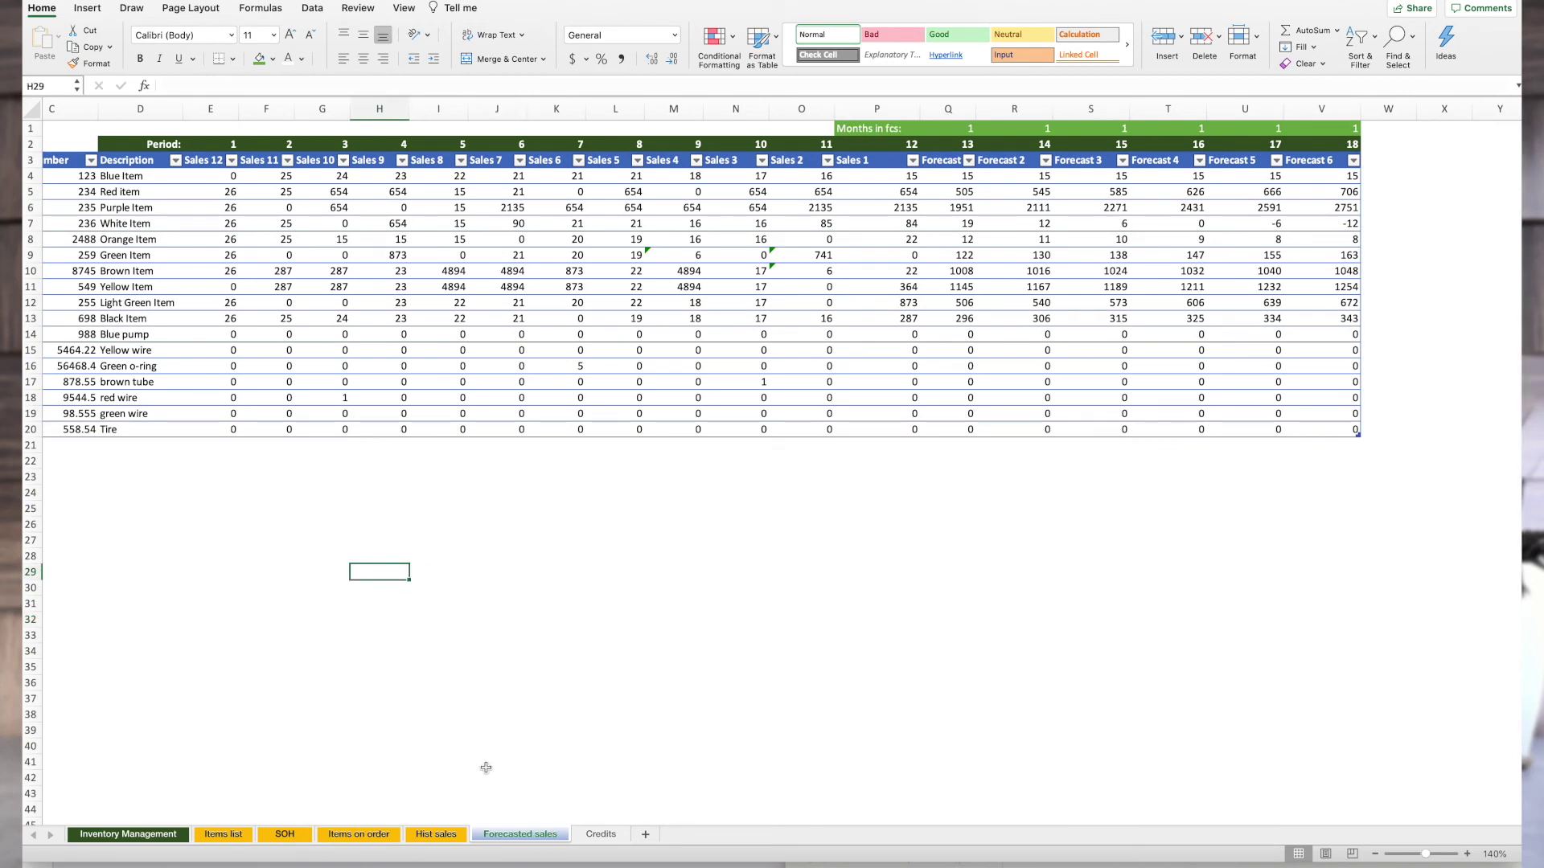
pyautogui.hscroll(-1, 492, 769)
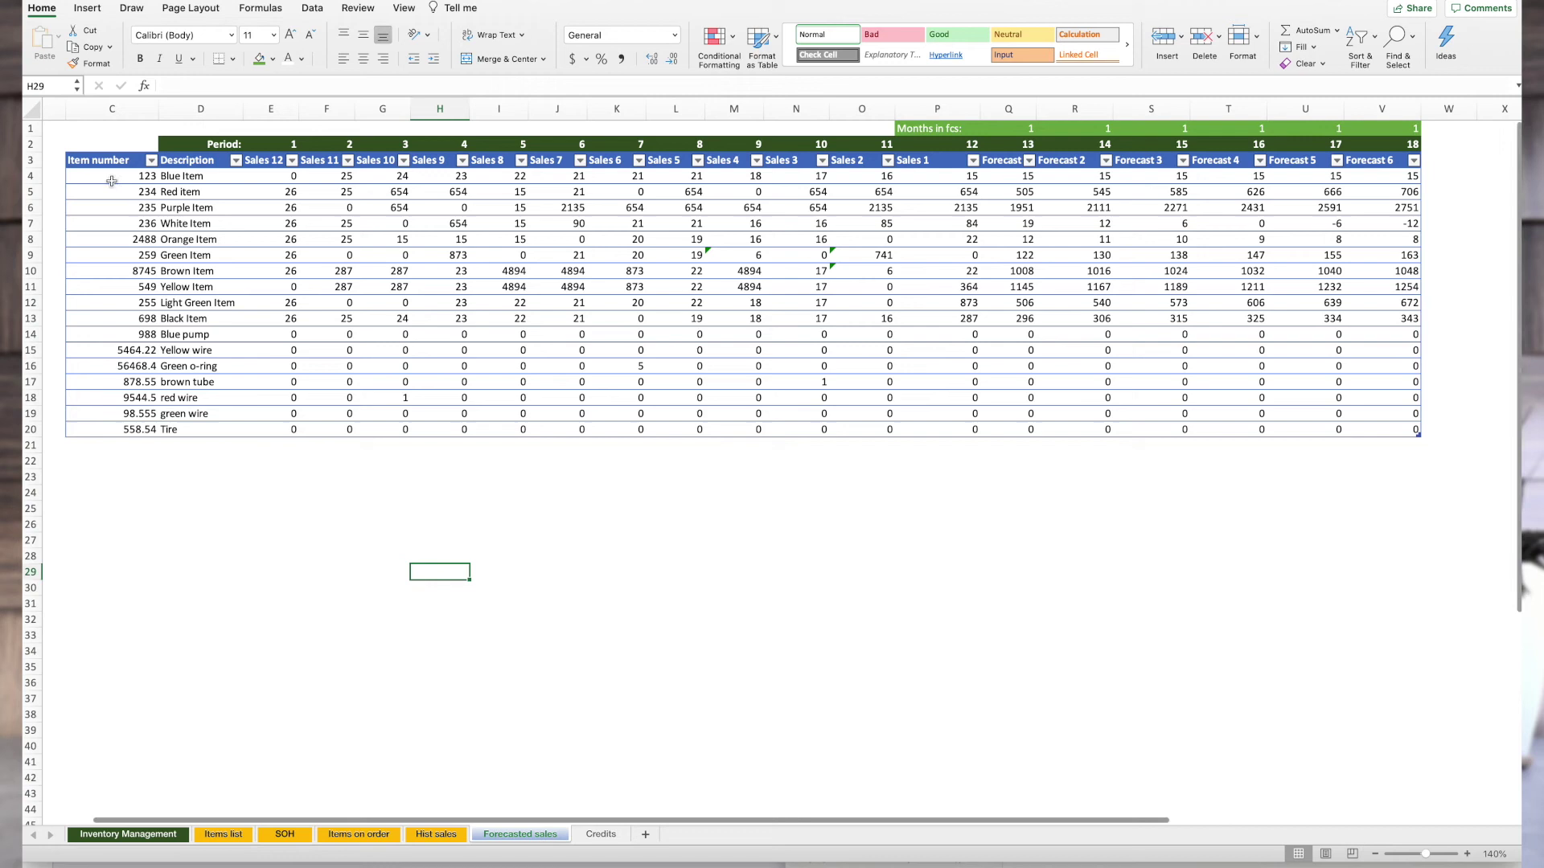
pyautogui.moveTo(115, 178); pyautogui.dragTo(107, 424)
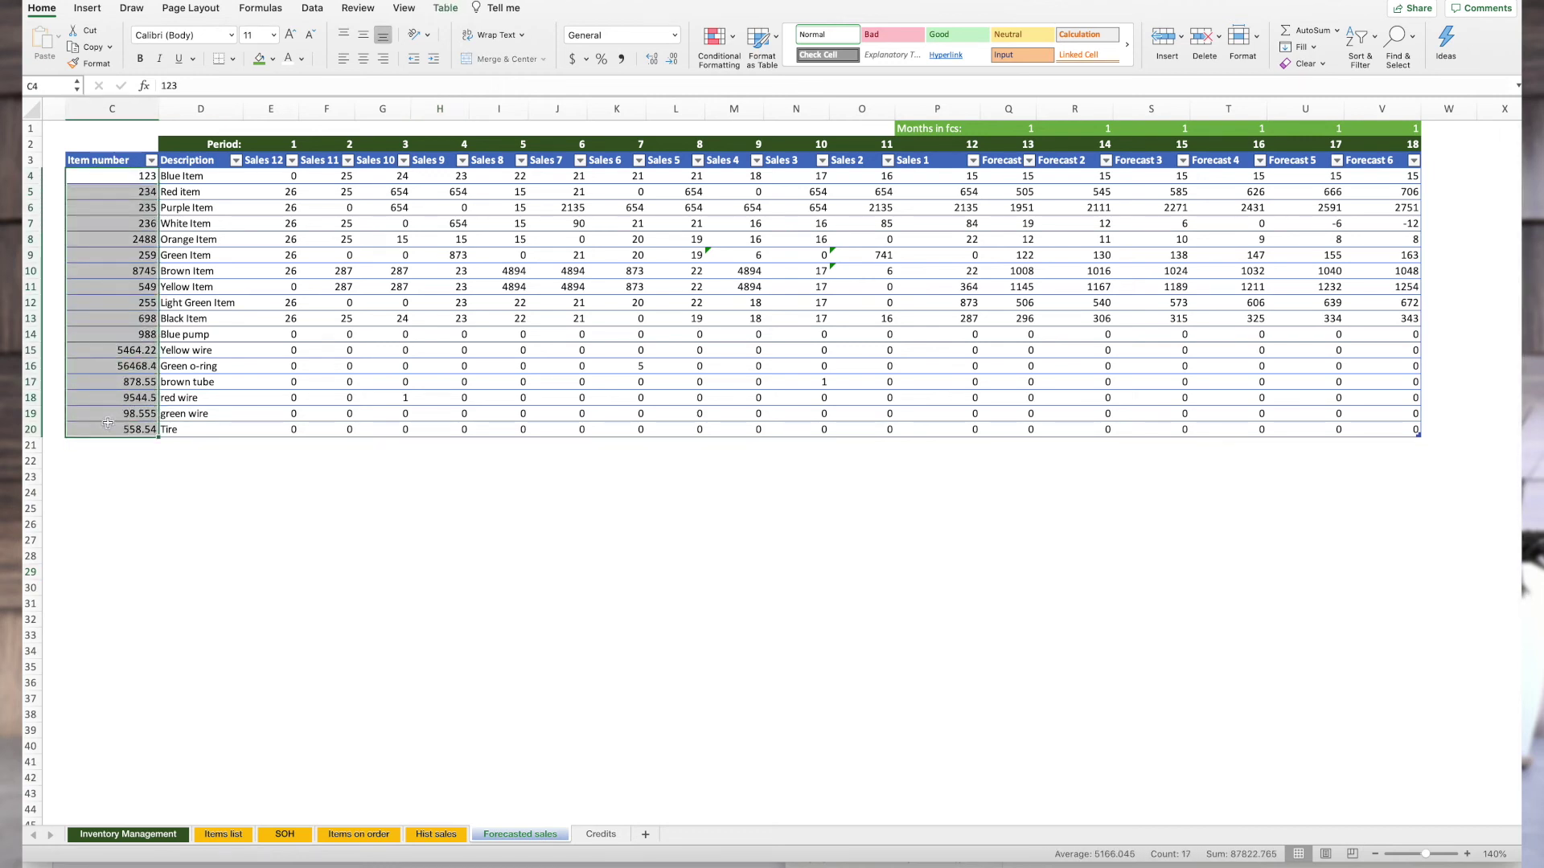
pyautogui.click(201, 179)
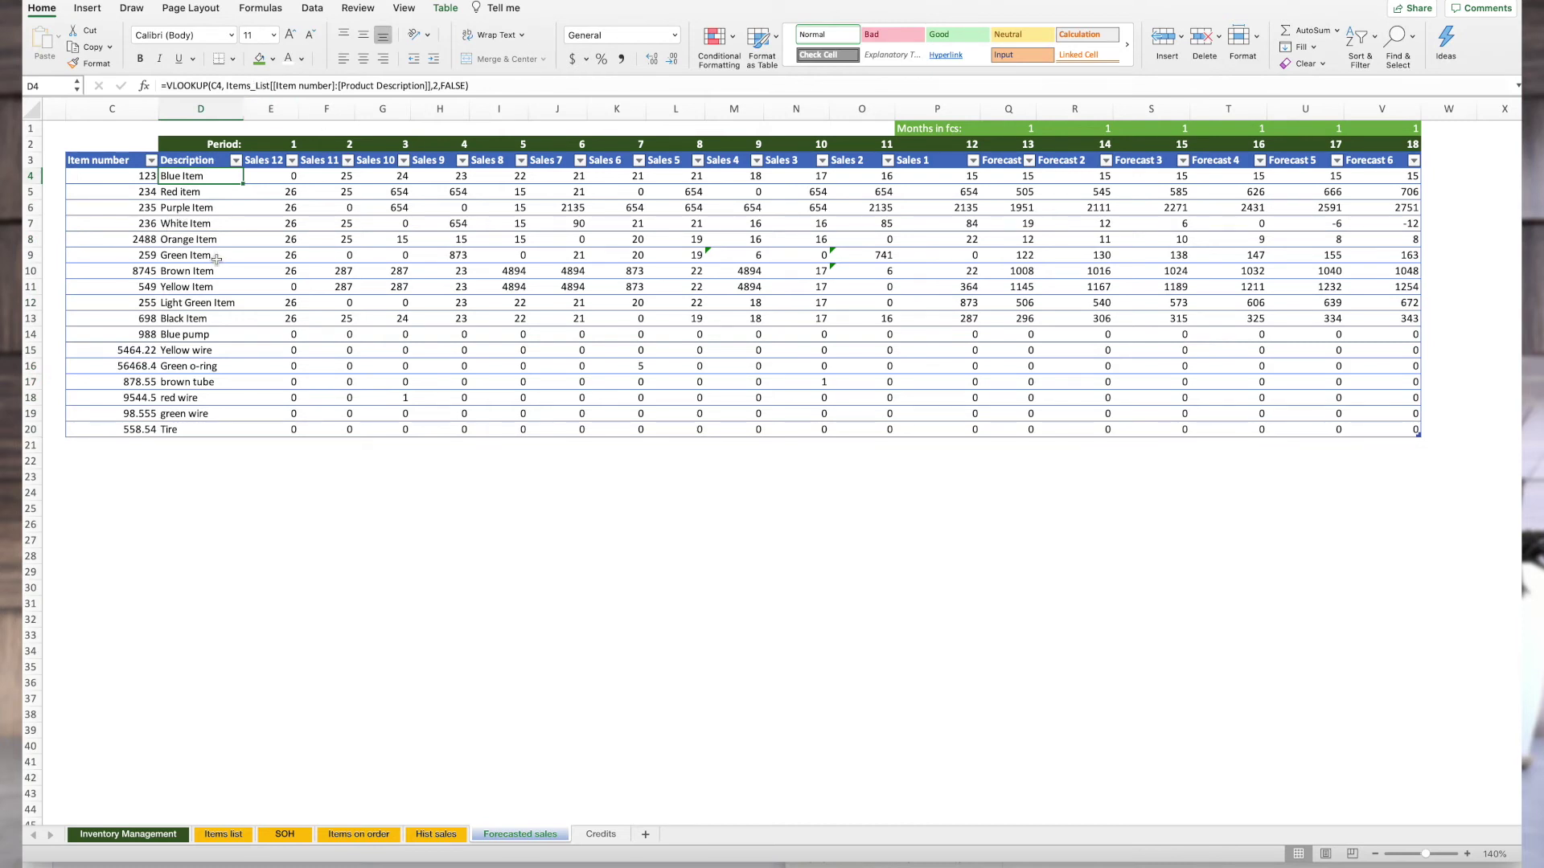
pyautogui.click(274, 178)
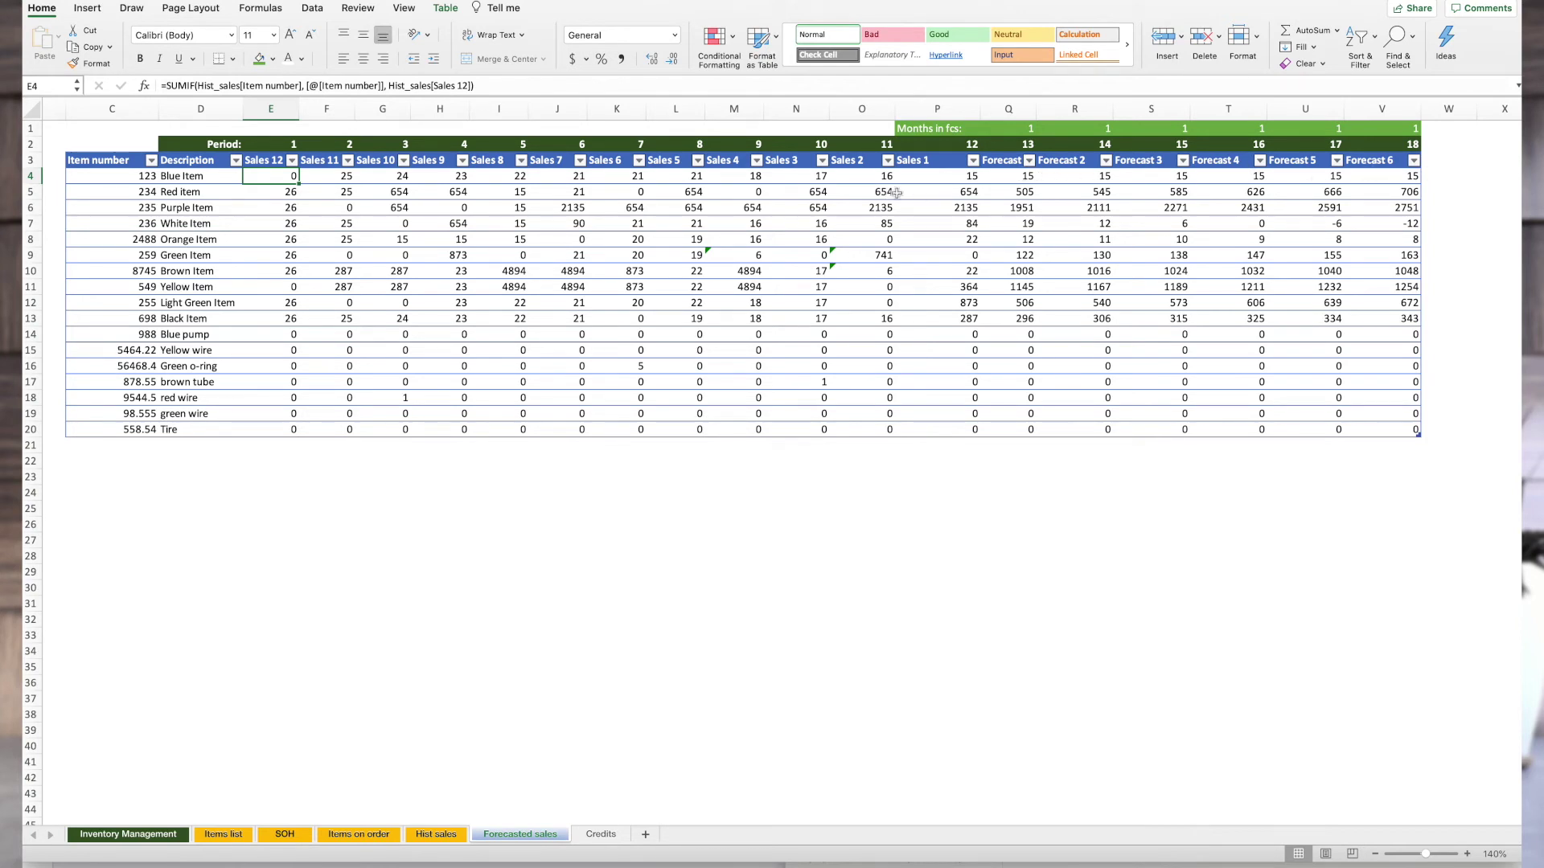
pyautogui.moveTo(276, 162); pyautogui.dragTo(1390, 164)
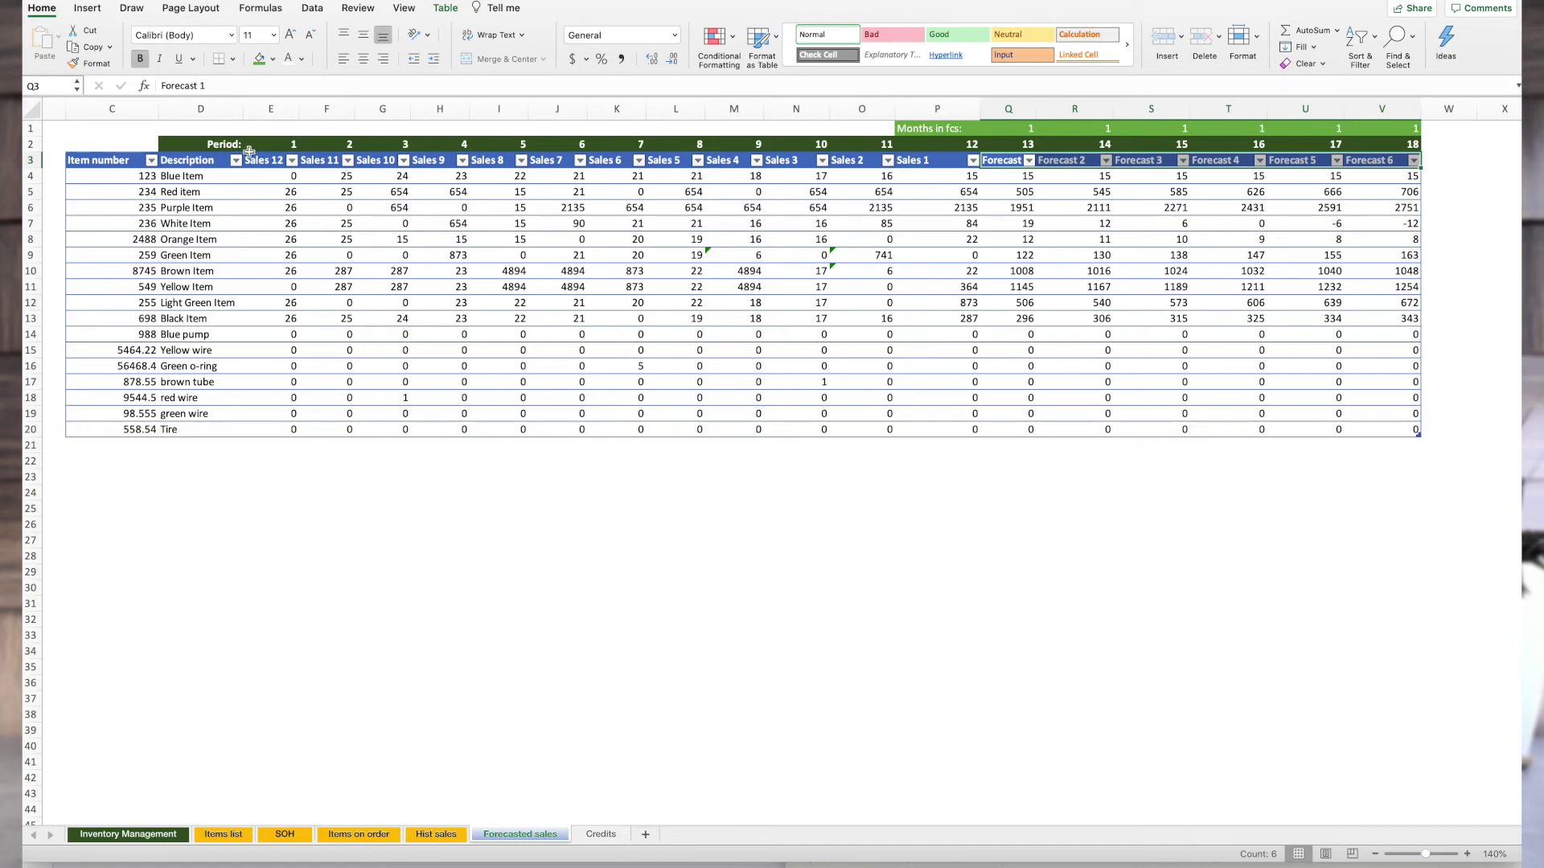
pyautogui.click(223, 145)
pyautogui.moveTo(224, 144); pyautogui.dragTo(1346, 144)
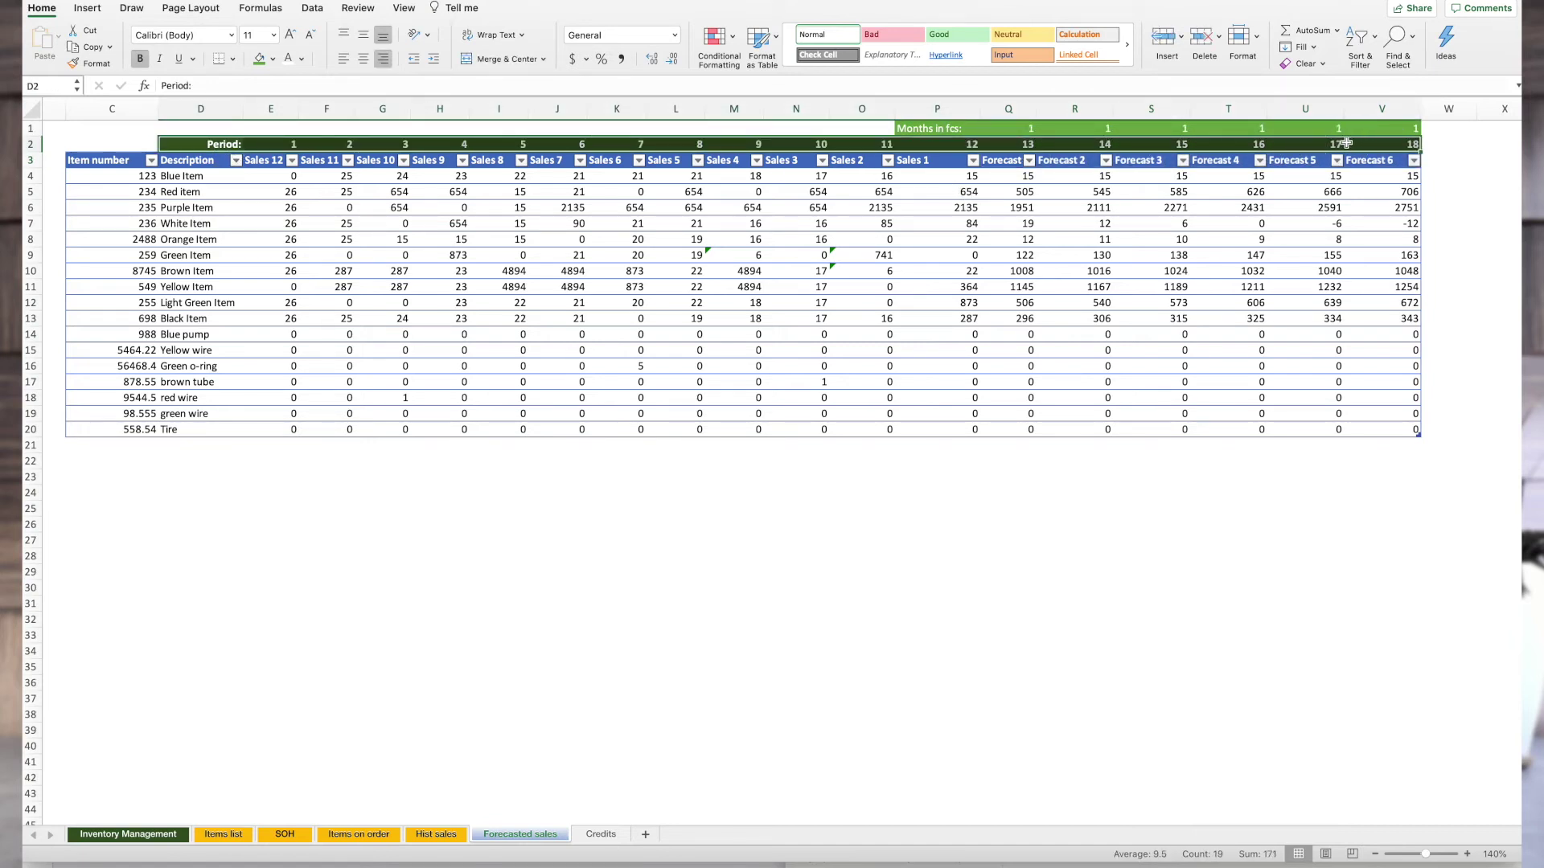
# Check the Period row and the Months in fcs values above the Forecast columns, all currently 1
pyautogui.click(331, 144)
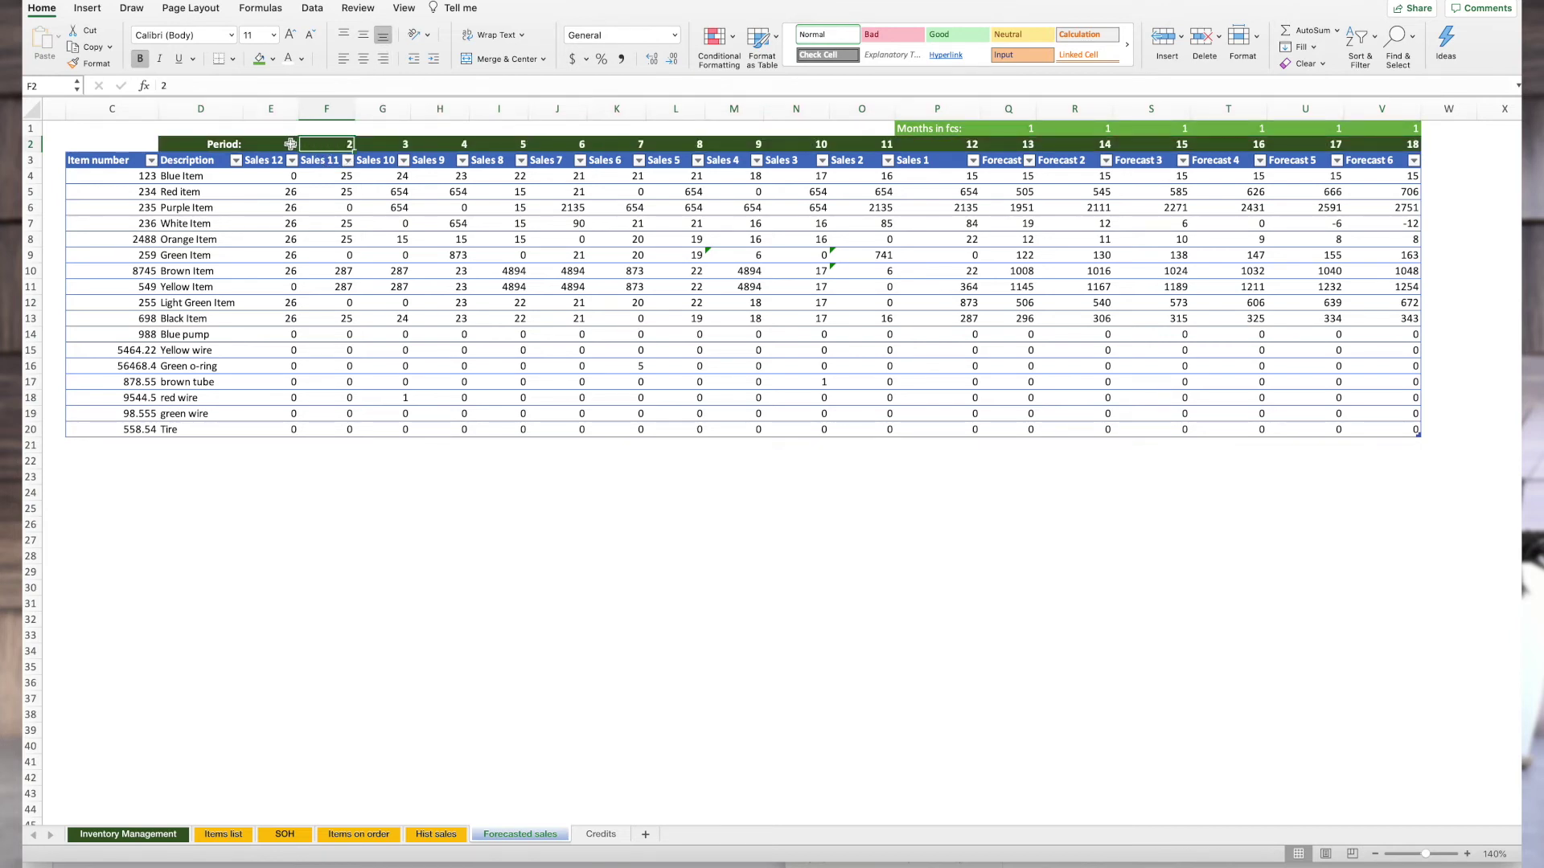
pyautogui.moveTo(290, 144); pyautogui.dragTo(1416, 162)
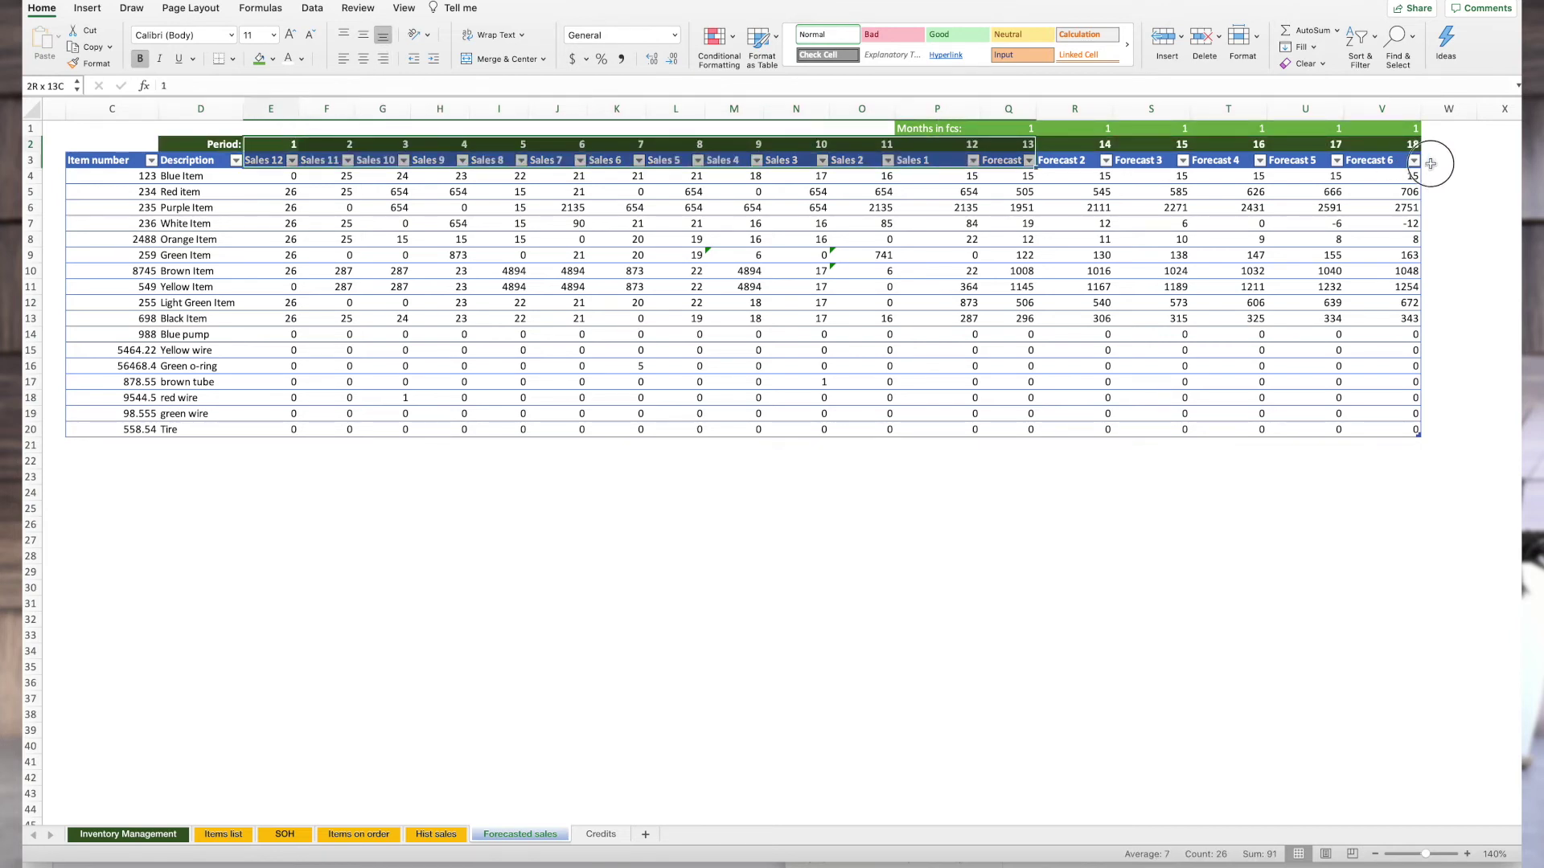
pyautogui.click(995, 130)
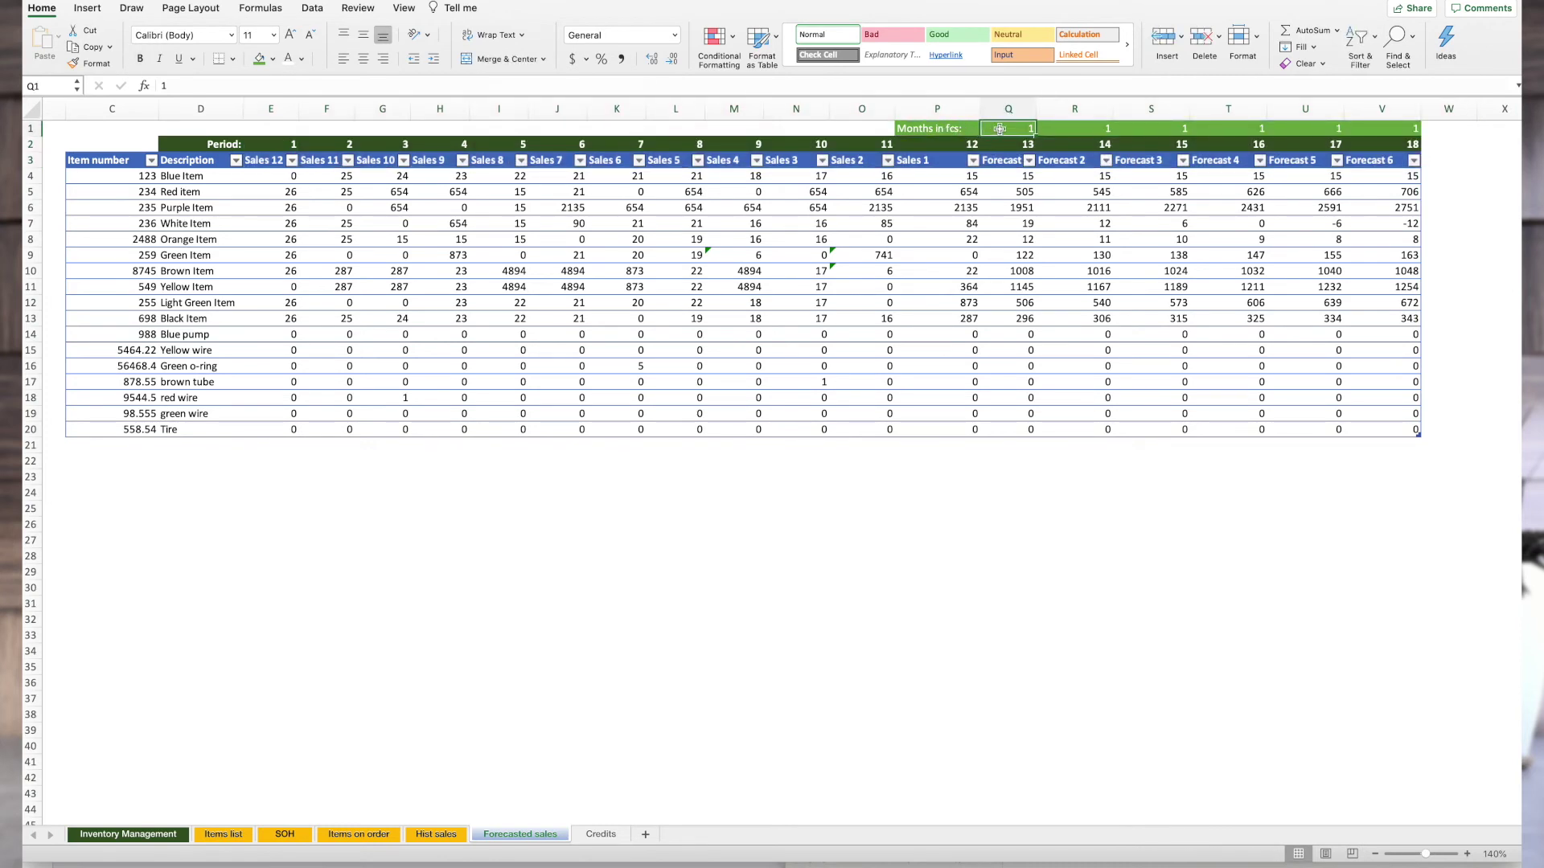
pyautogui.click(1400, 128)
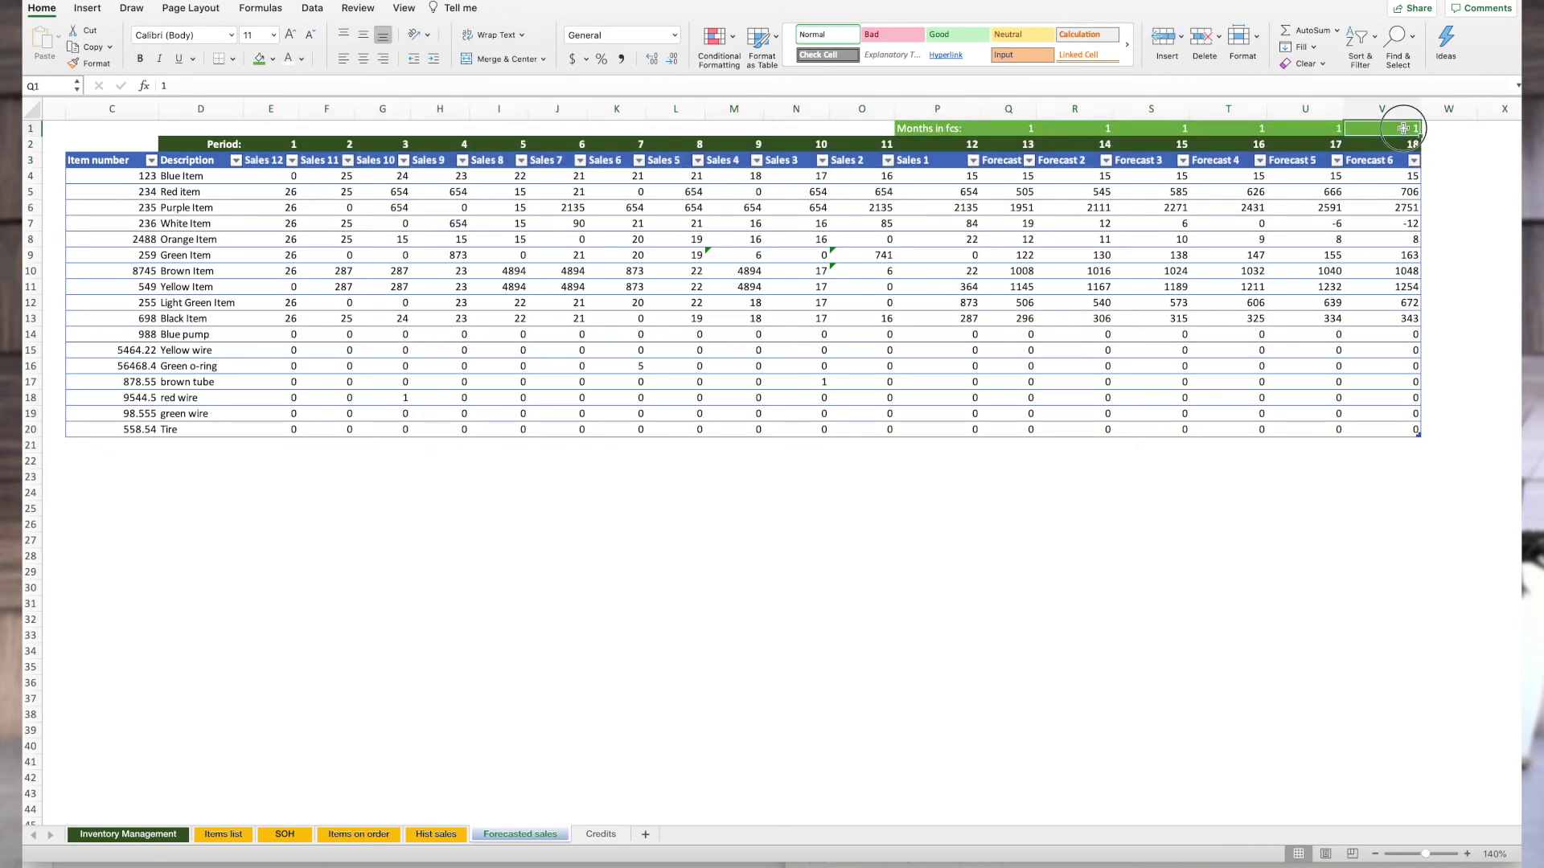
pyautogui.click(1031, 131)
# Fill Q1:V1 as a 1–6 series, then view the rounded FORECAST.ETS formula in Q4
pyautogui.moveTo(1033, 134); pyautogui.dragTo(1422, 130)
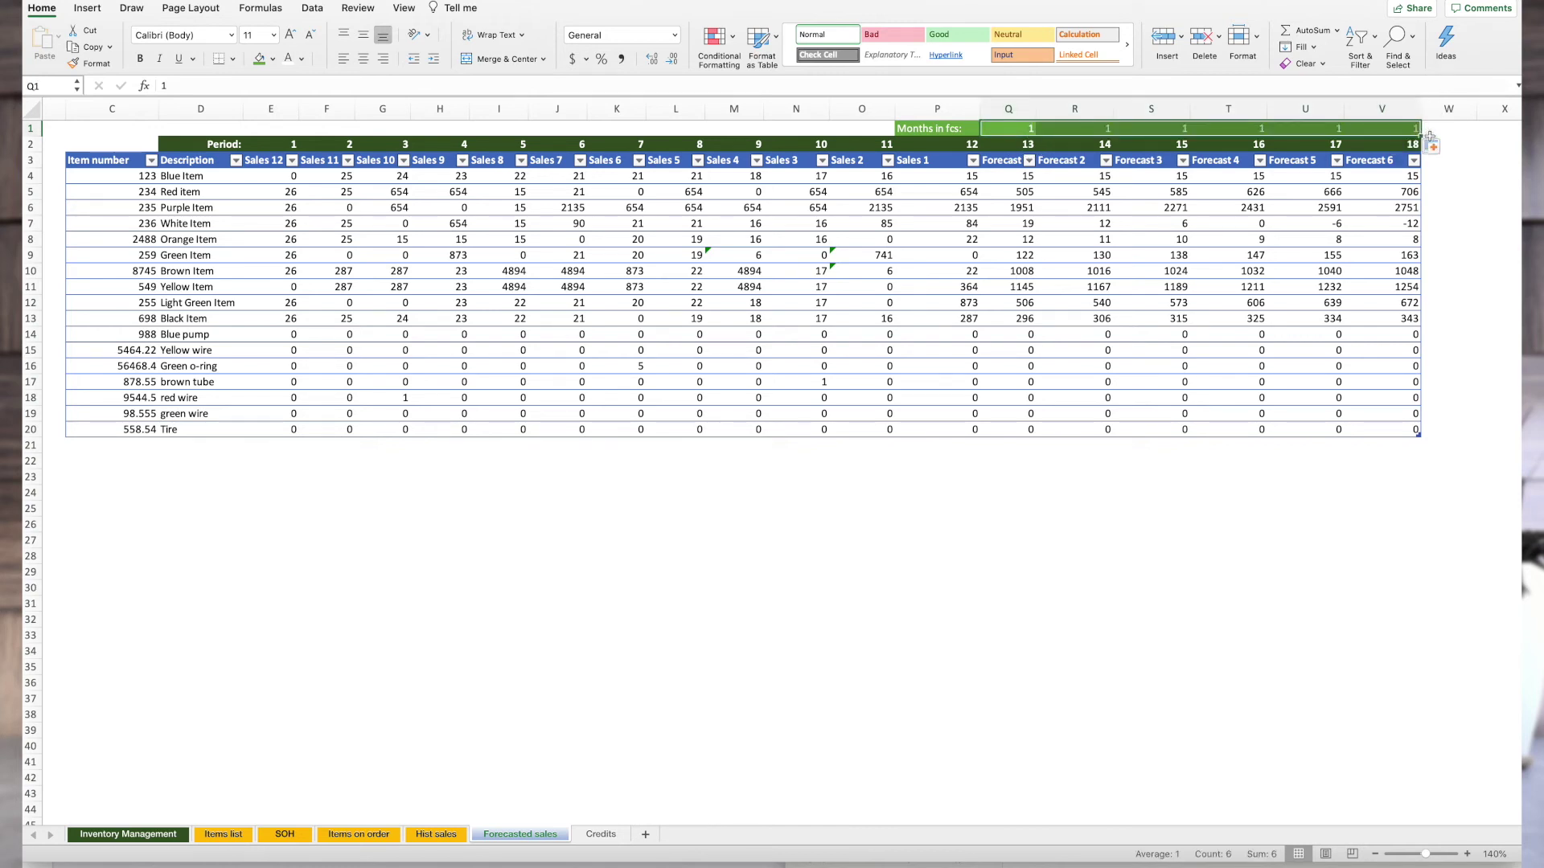
pyautogui.click(1436, 146)
pyautogui.click(1461, 180)
pyautogui.click(1235, 537)
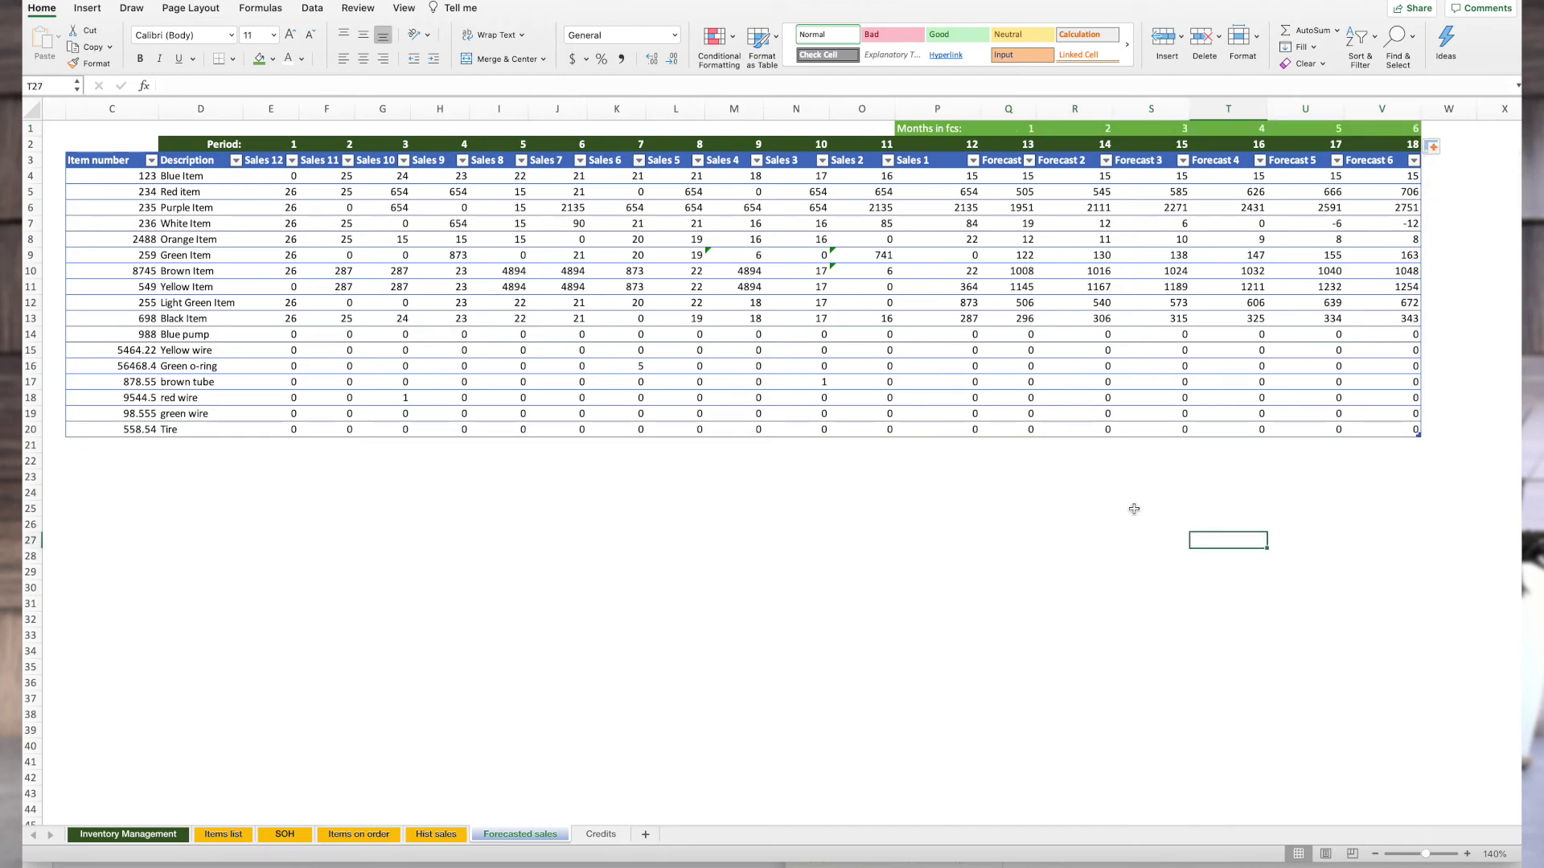
pyautogui.click(1007, 179)
# Strip ROUND and its rounding argument from Q4's forecast formula, then undo to restore ROUND
pyautogui.click(229, 83)
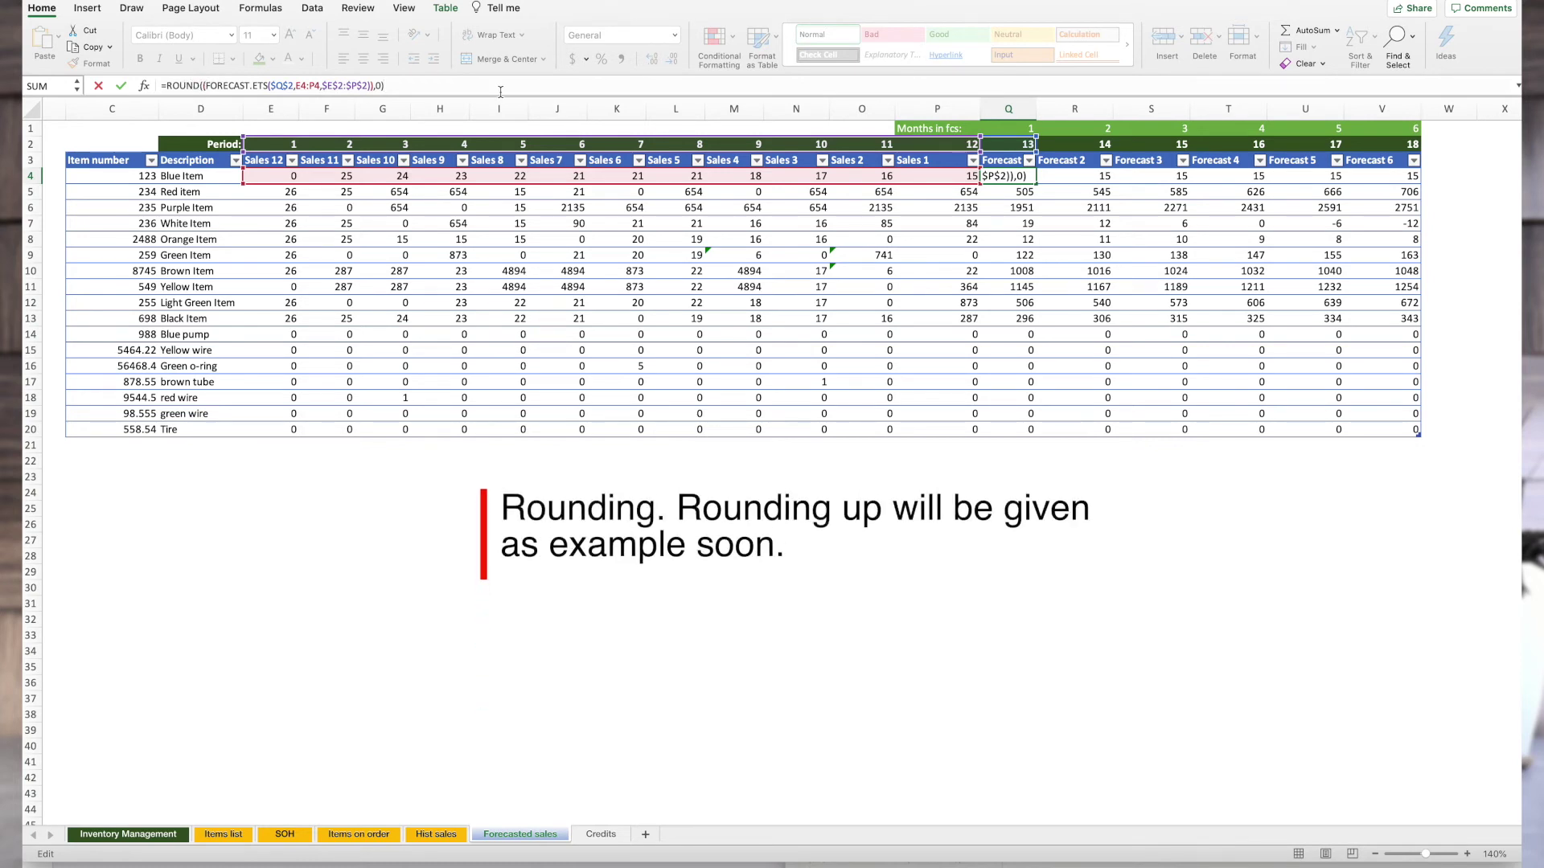
pyautogui.click(202, 84)
pyautogui.press('BackSpace')
pyautogui.press('BackSpace')
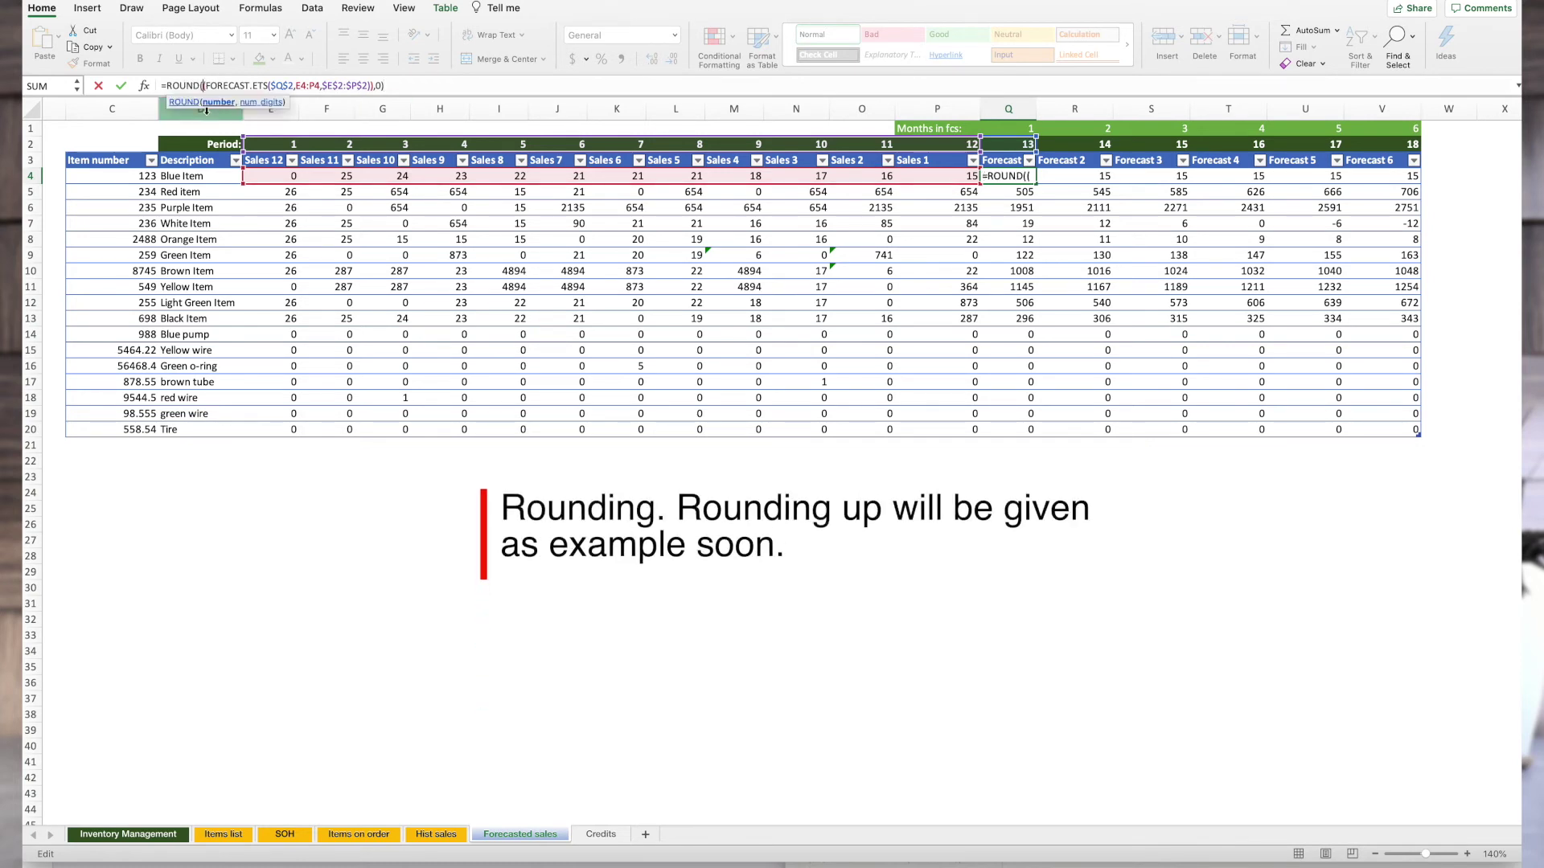
pyautogui.press('BackSpace')
pyautogui.press('BackSpace')
pyautogui.press('BackSpace')
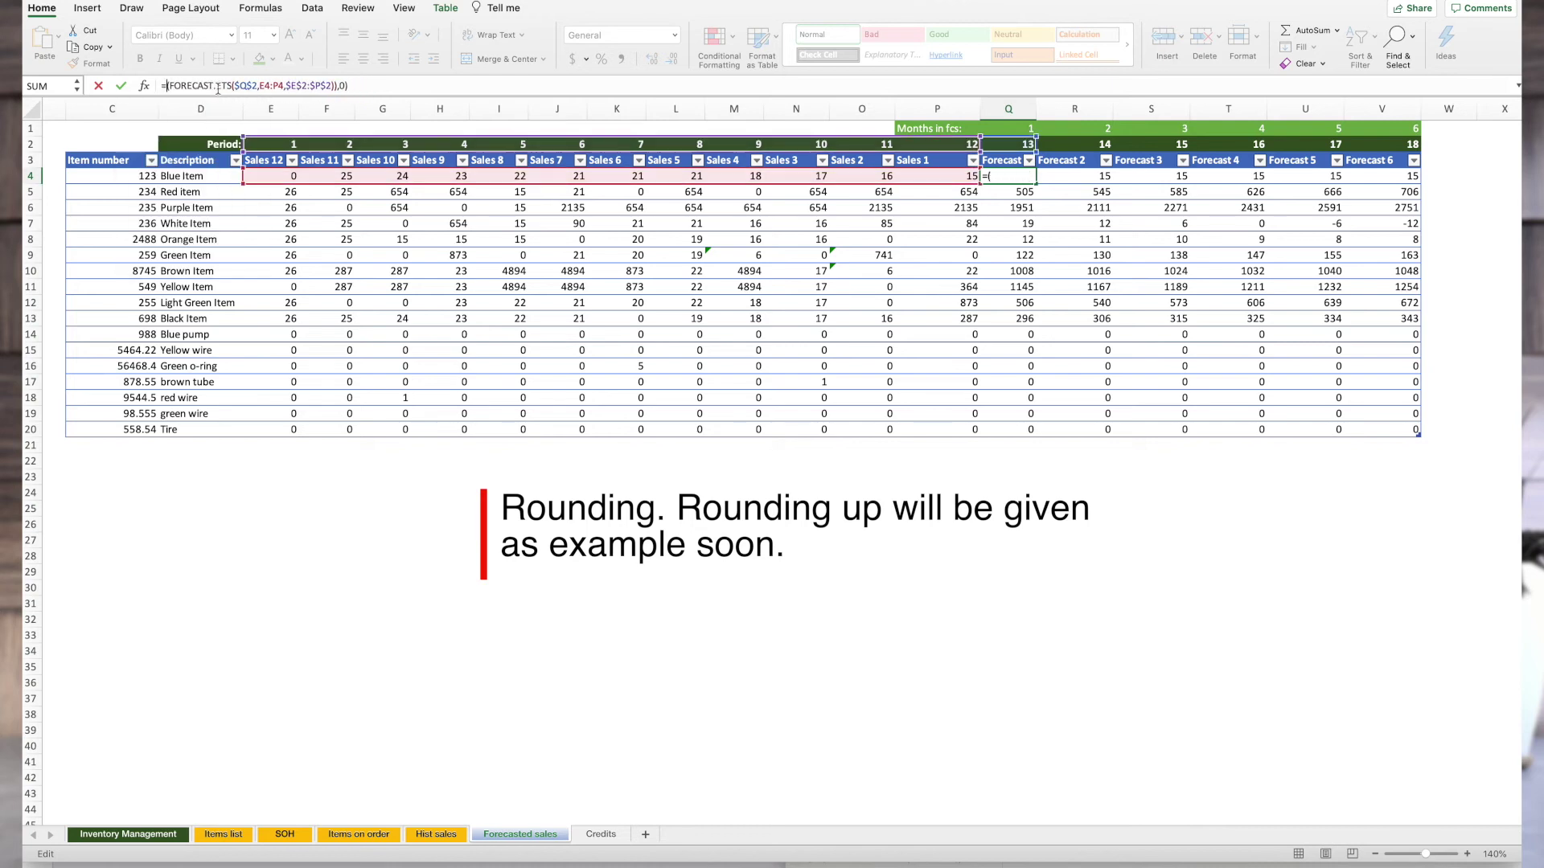
pyautogui.click(392, 82)
pyautogui.press('BackSpace')
pyautogui.press('BackSpace')
pyautogui.press('BackSpace')
pyautogui.press('BackSpace')
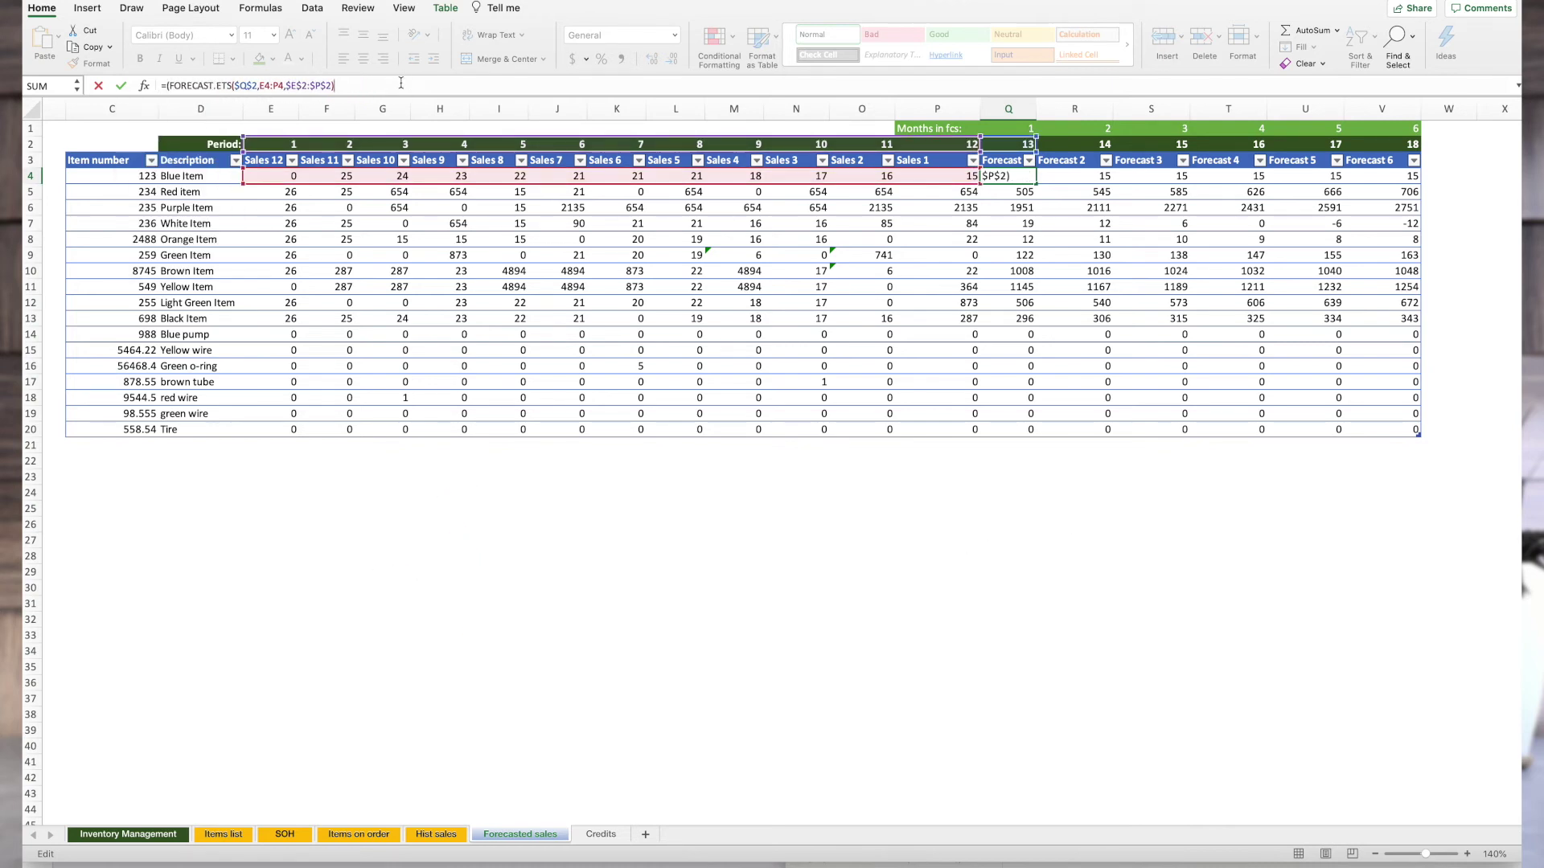
pyautogui.press('Return')
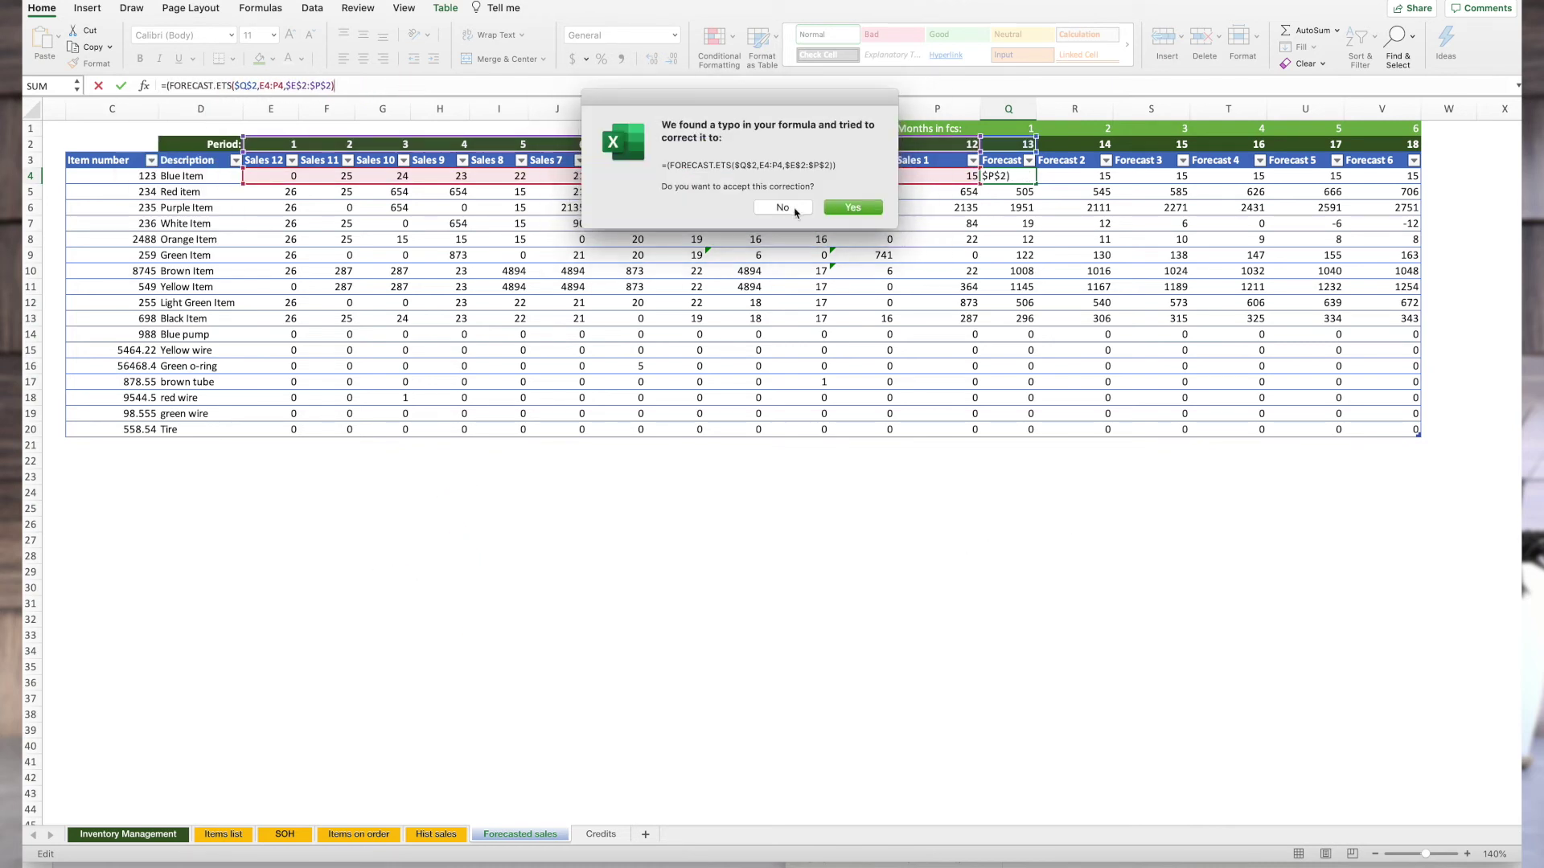
pyautogui.click(854, 211)
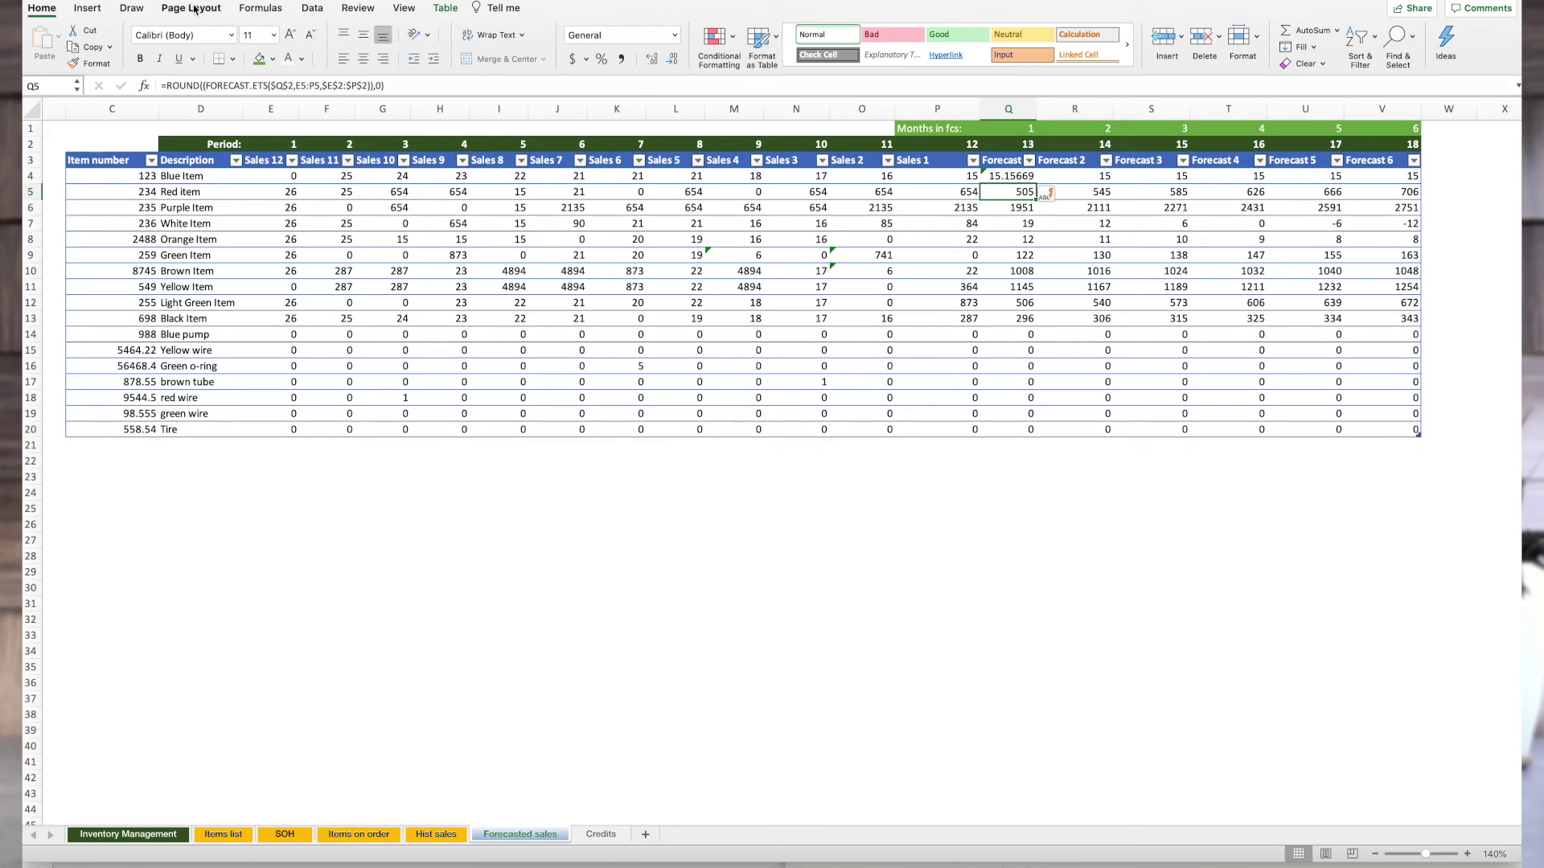
pyautogui.press('super+z')
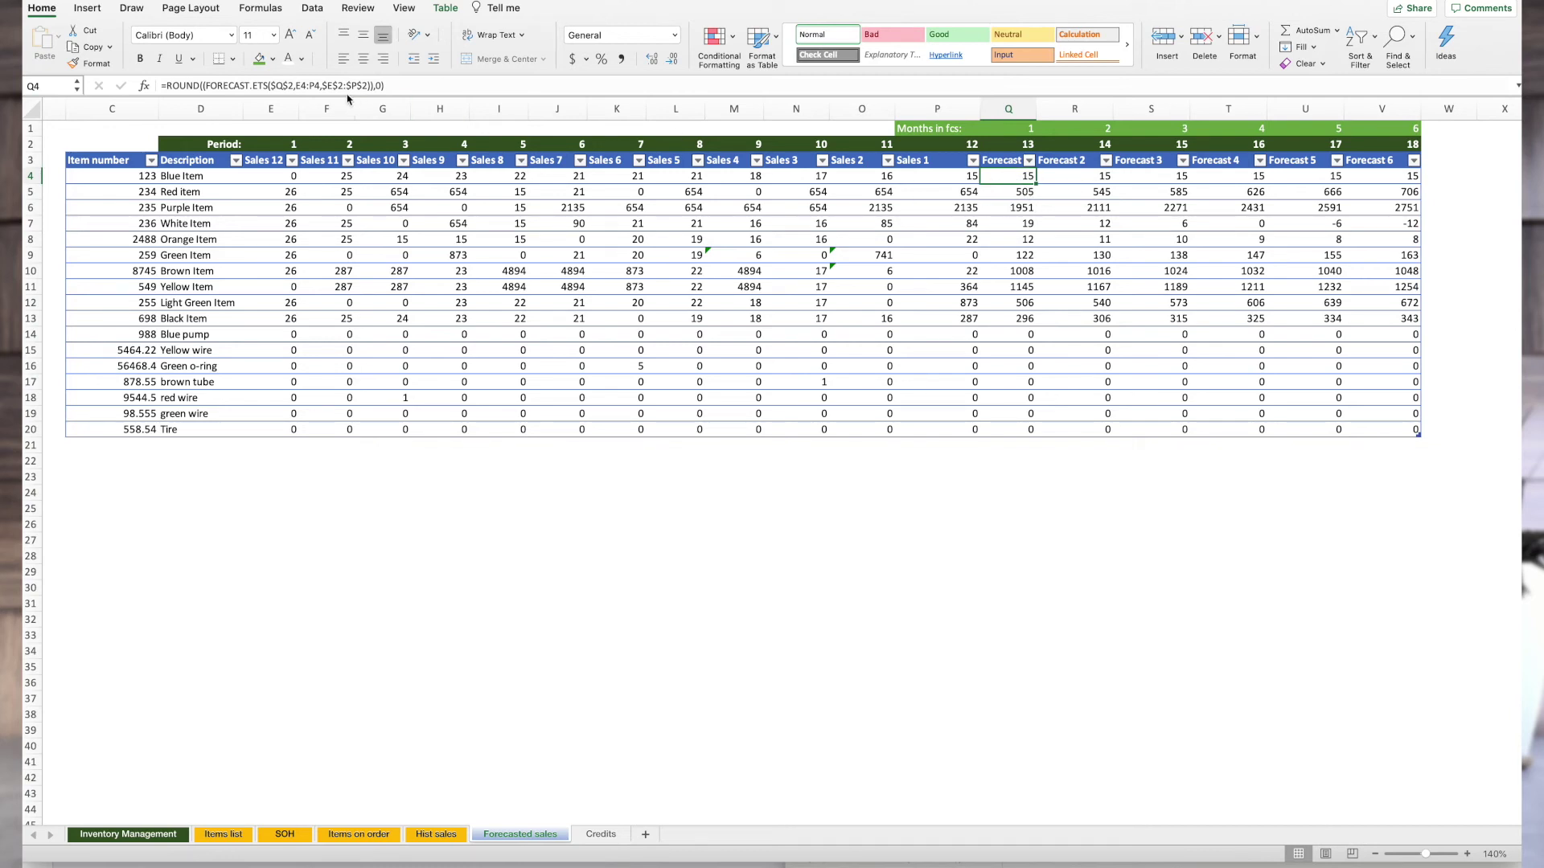
# Try ROUNDUP in Q4's forecast formula, check the result, then undo back to ROUND giving 15
pyautogui.click(202, 86)
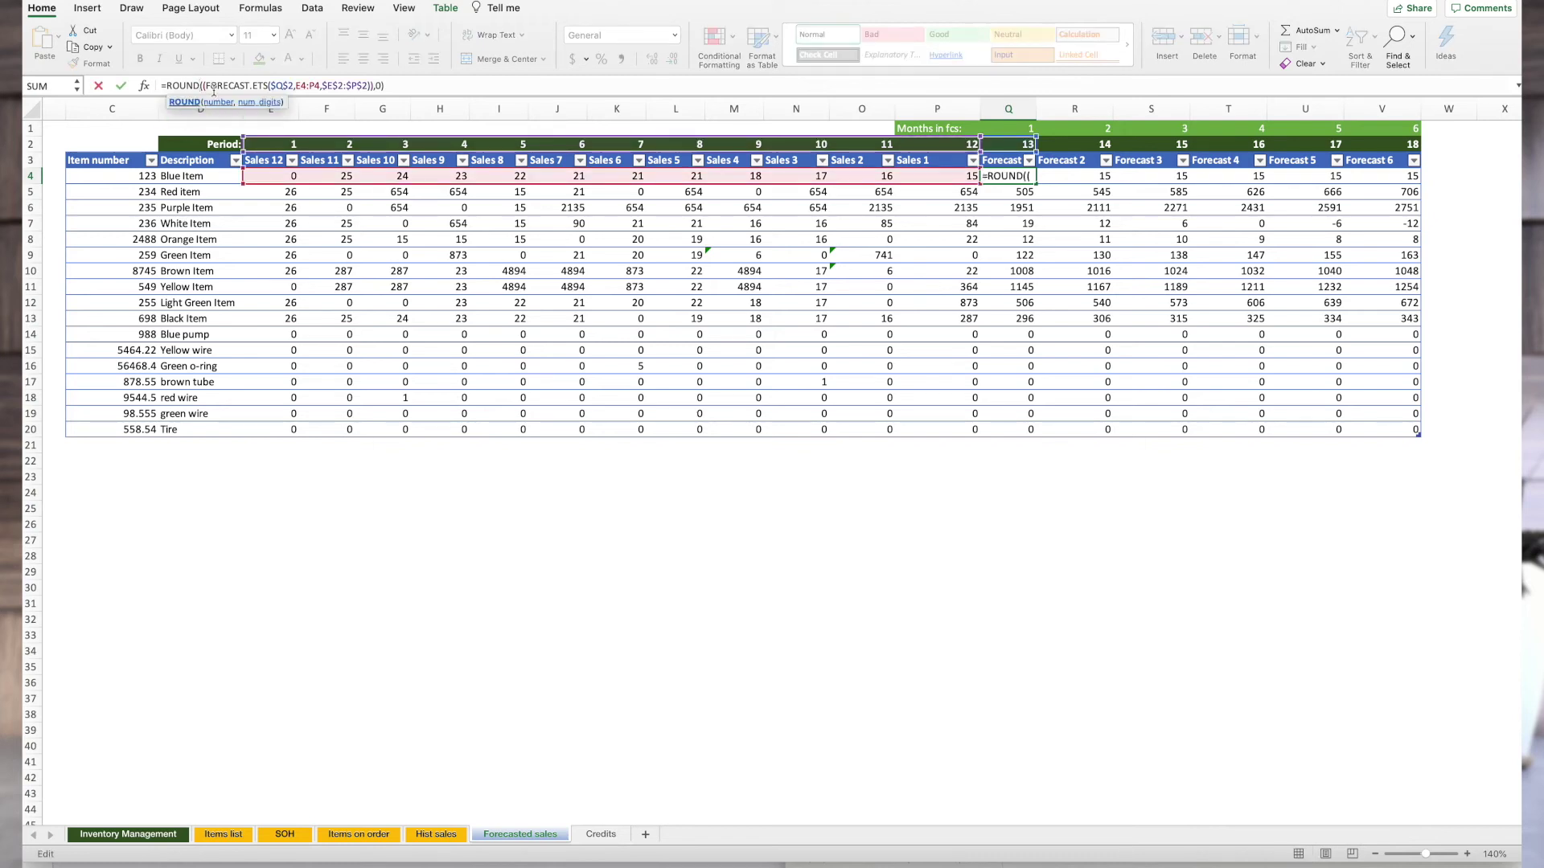
pyautogui.write('u')
pyautogui.press('BackSpace')
pyautogui.write('UP')
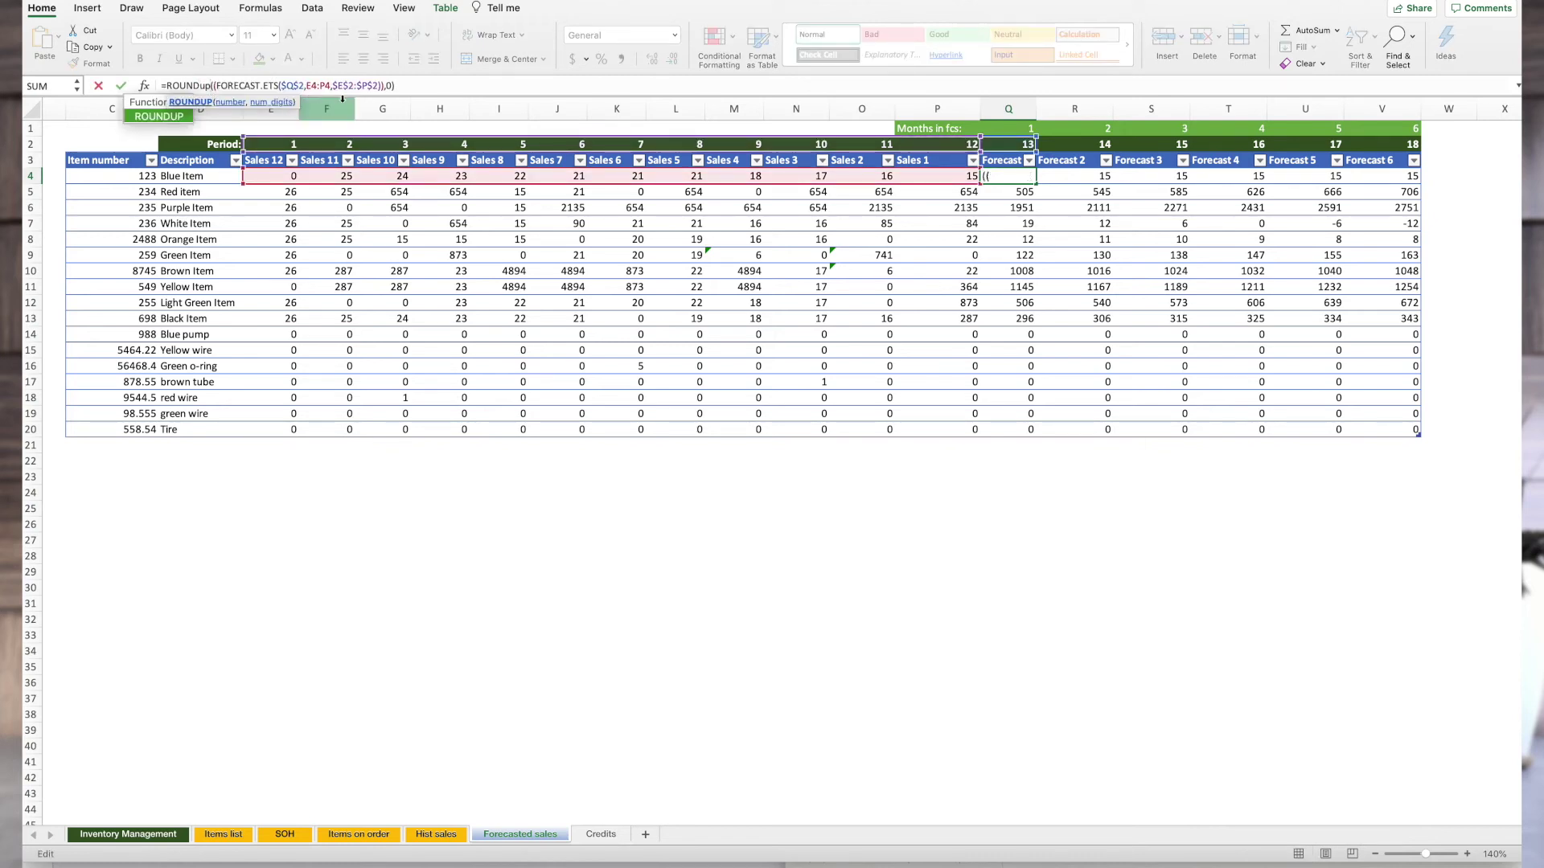
pyautogui.press('Return')
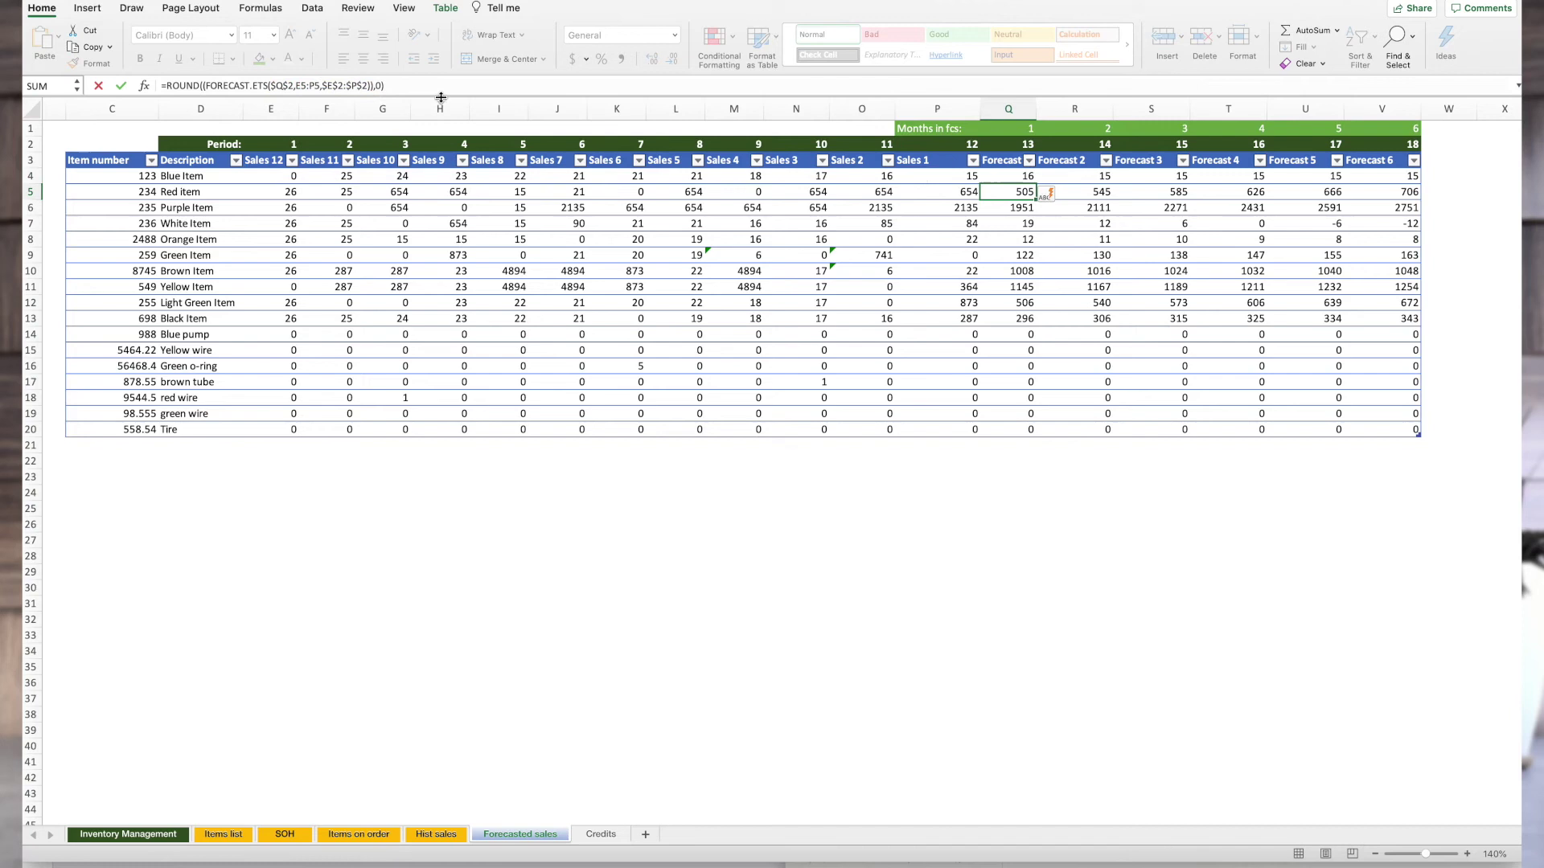
pyautogui.click(1022, 178)
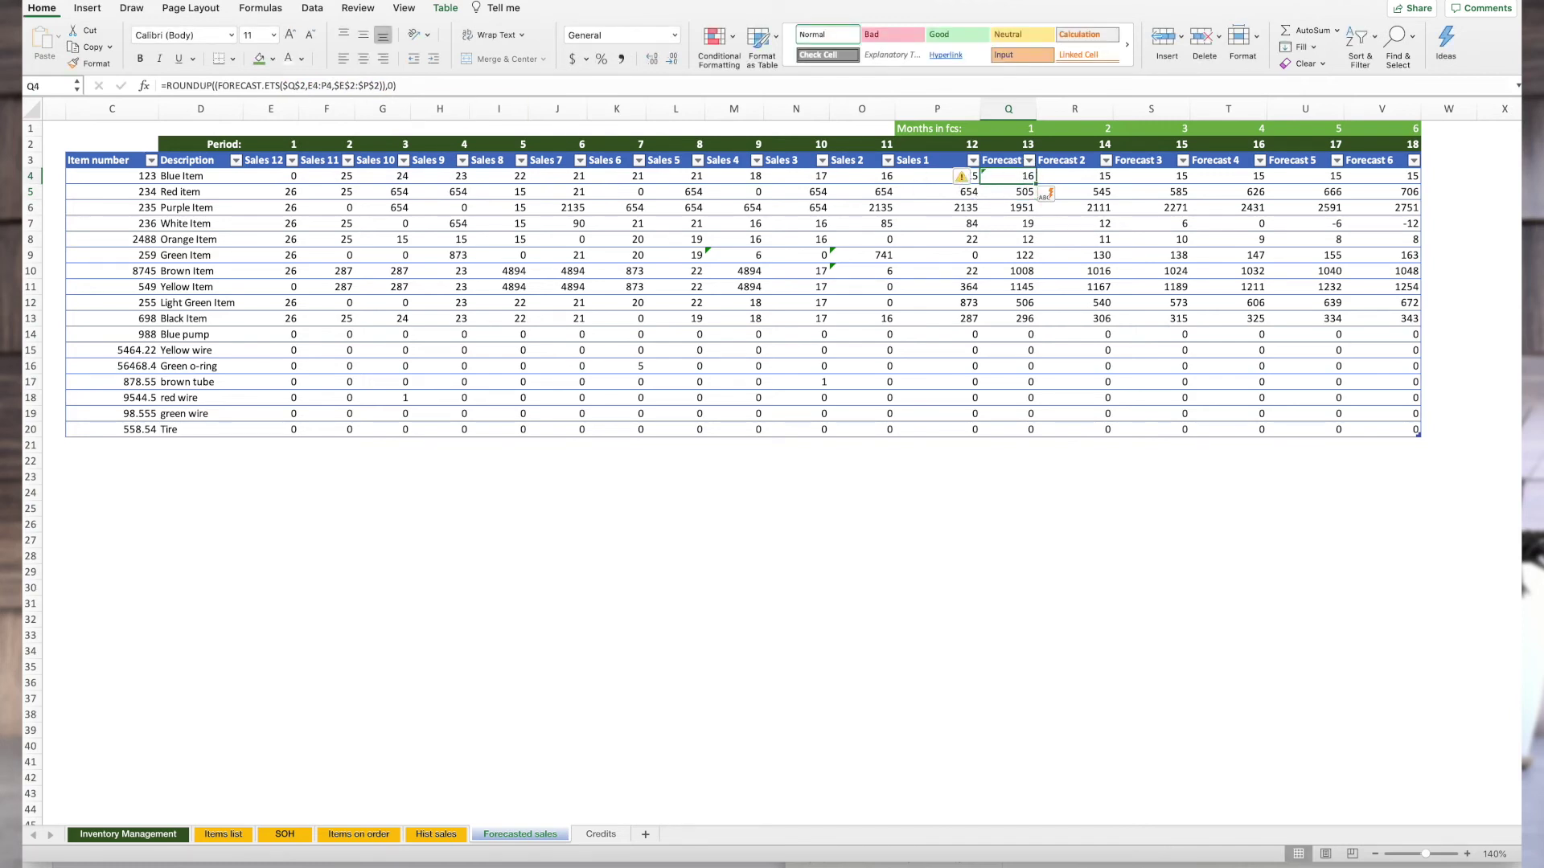
pyautogui.press('super+z')
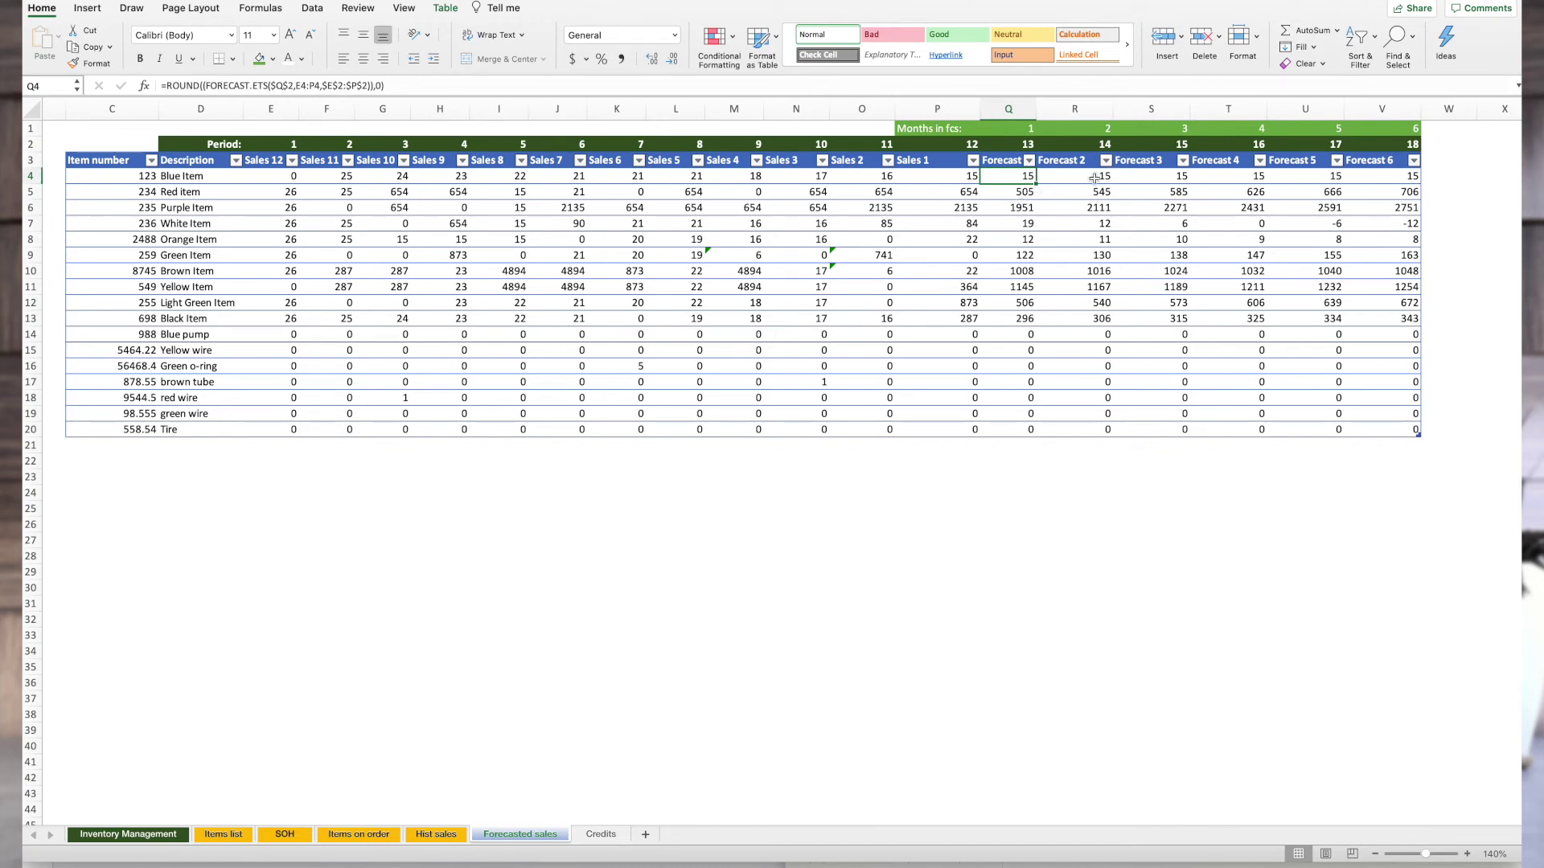
# Set Q4's FORECAST.ETS to E4:P4 sales with timeline $E$2:$P$2, then compare Black Item's formula in Q13
pyautogui.click(1008, 86)
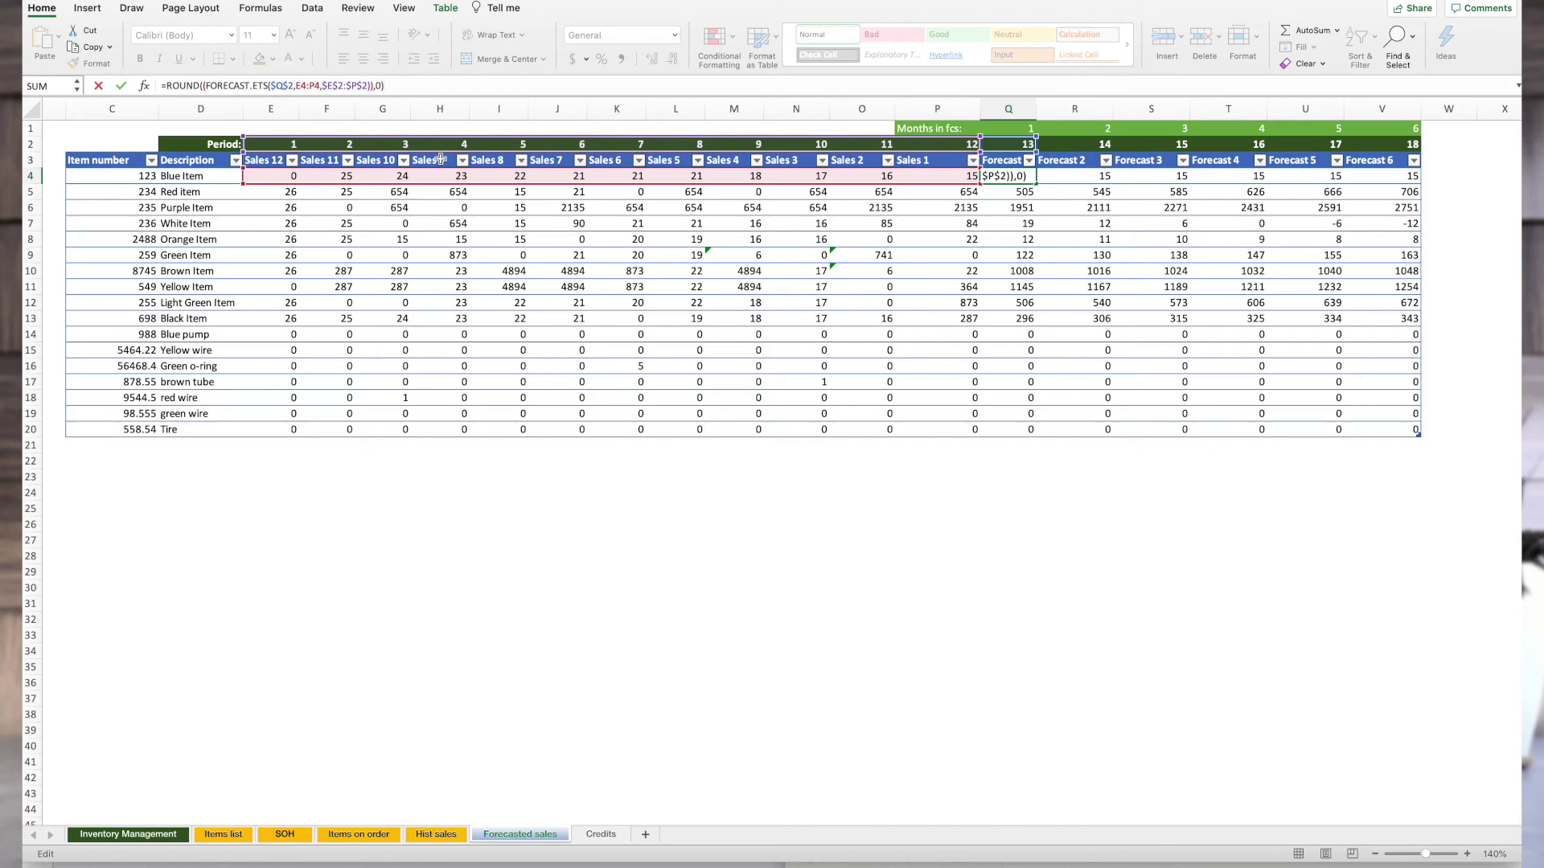
pyautogui.moveTo(289, 178); pyautogui.dragTo(975, 183)
pyautogui.click(332, 85)
pyautogui.press('BackSpace')
pyautogui.write('E')
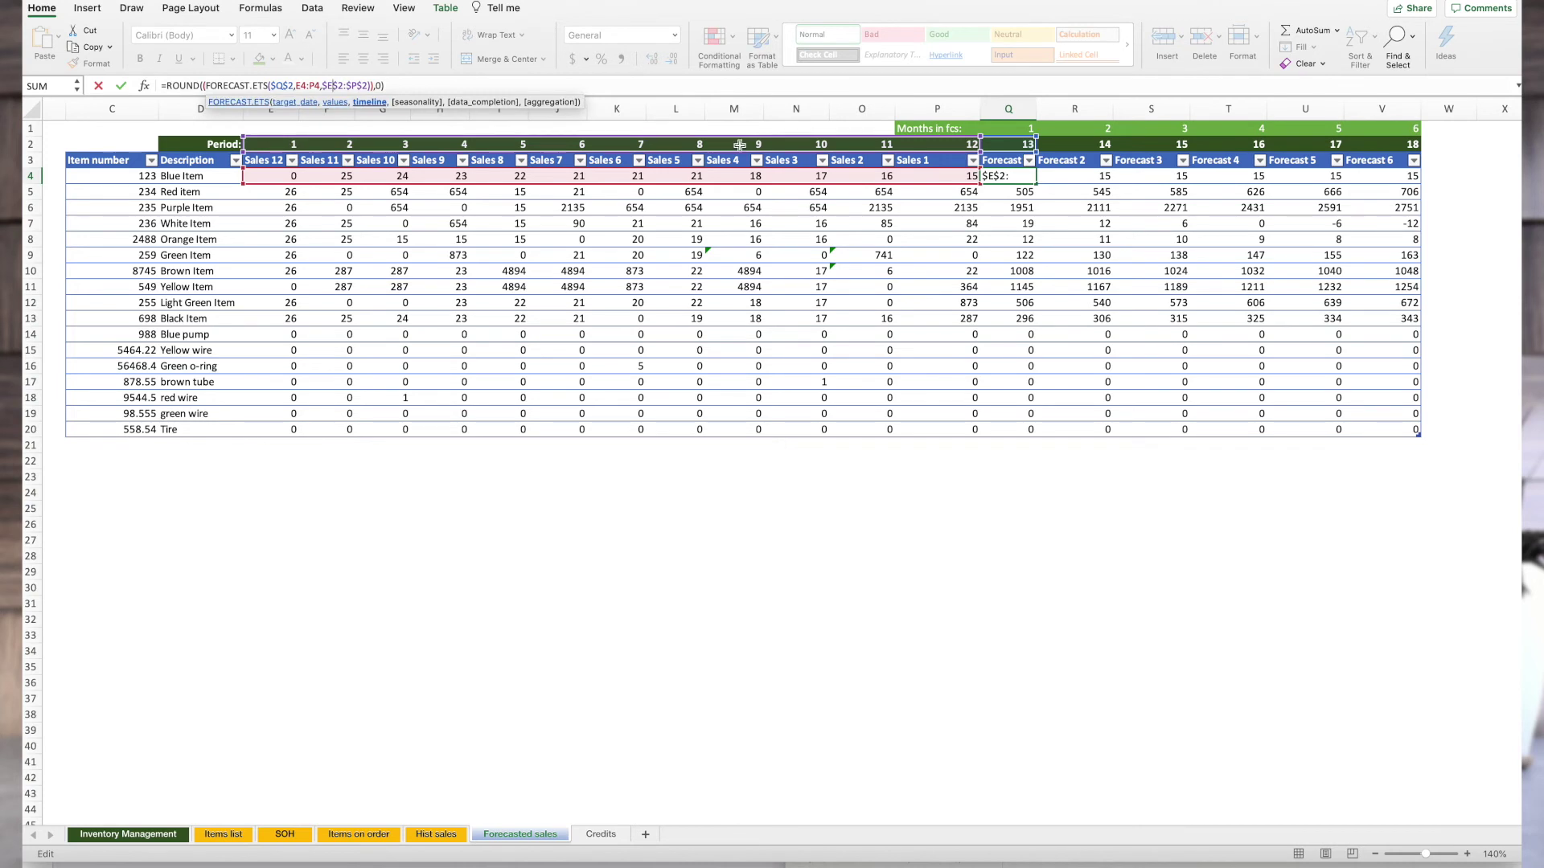
pyautogui.hscroll(1, 765, 139)
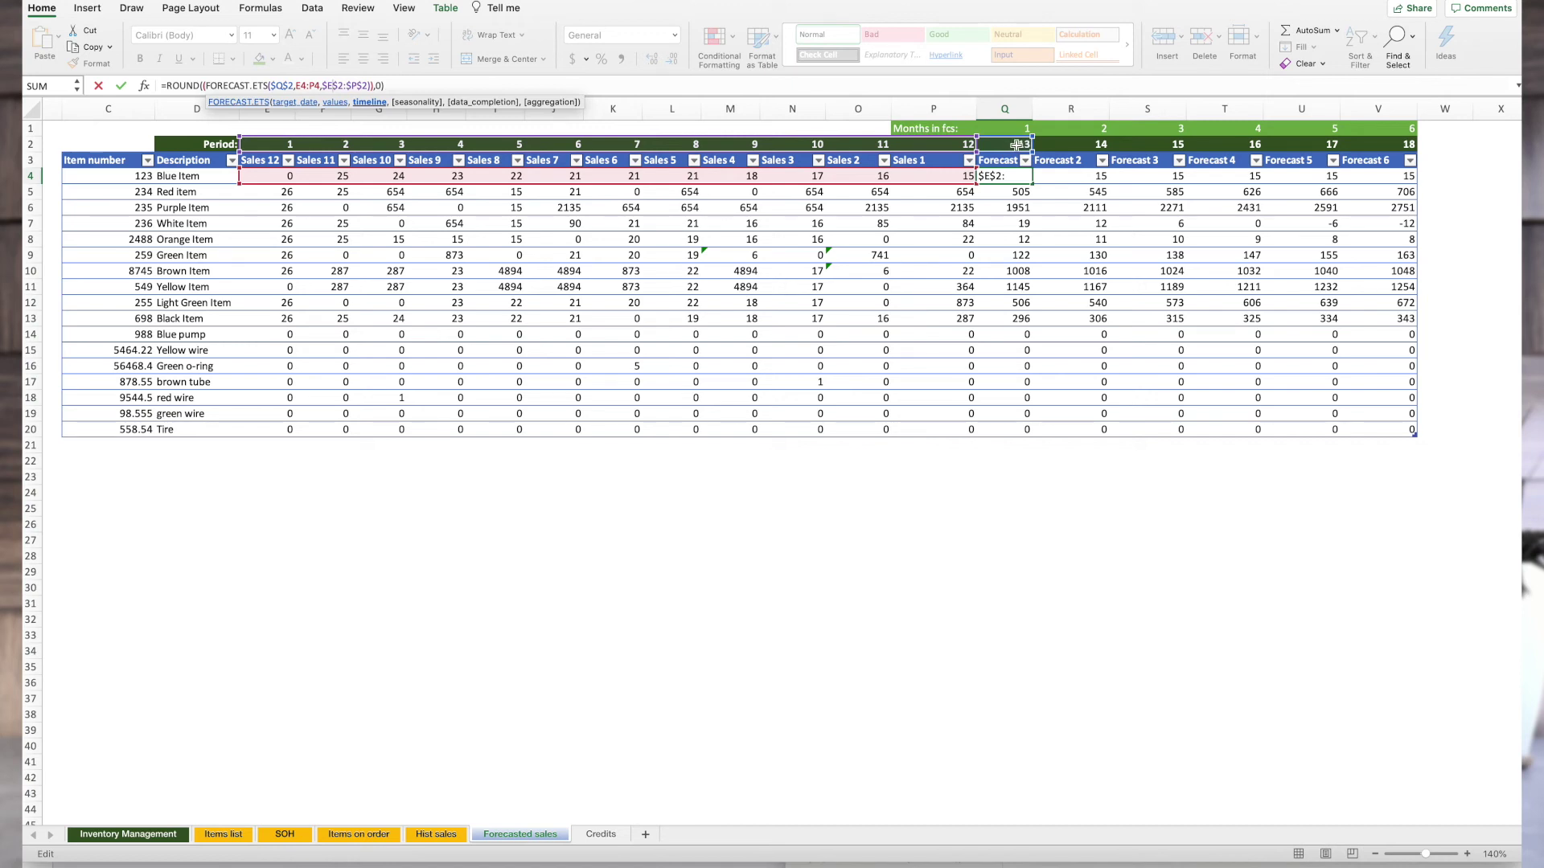
pyautogui.press('Return')
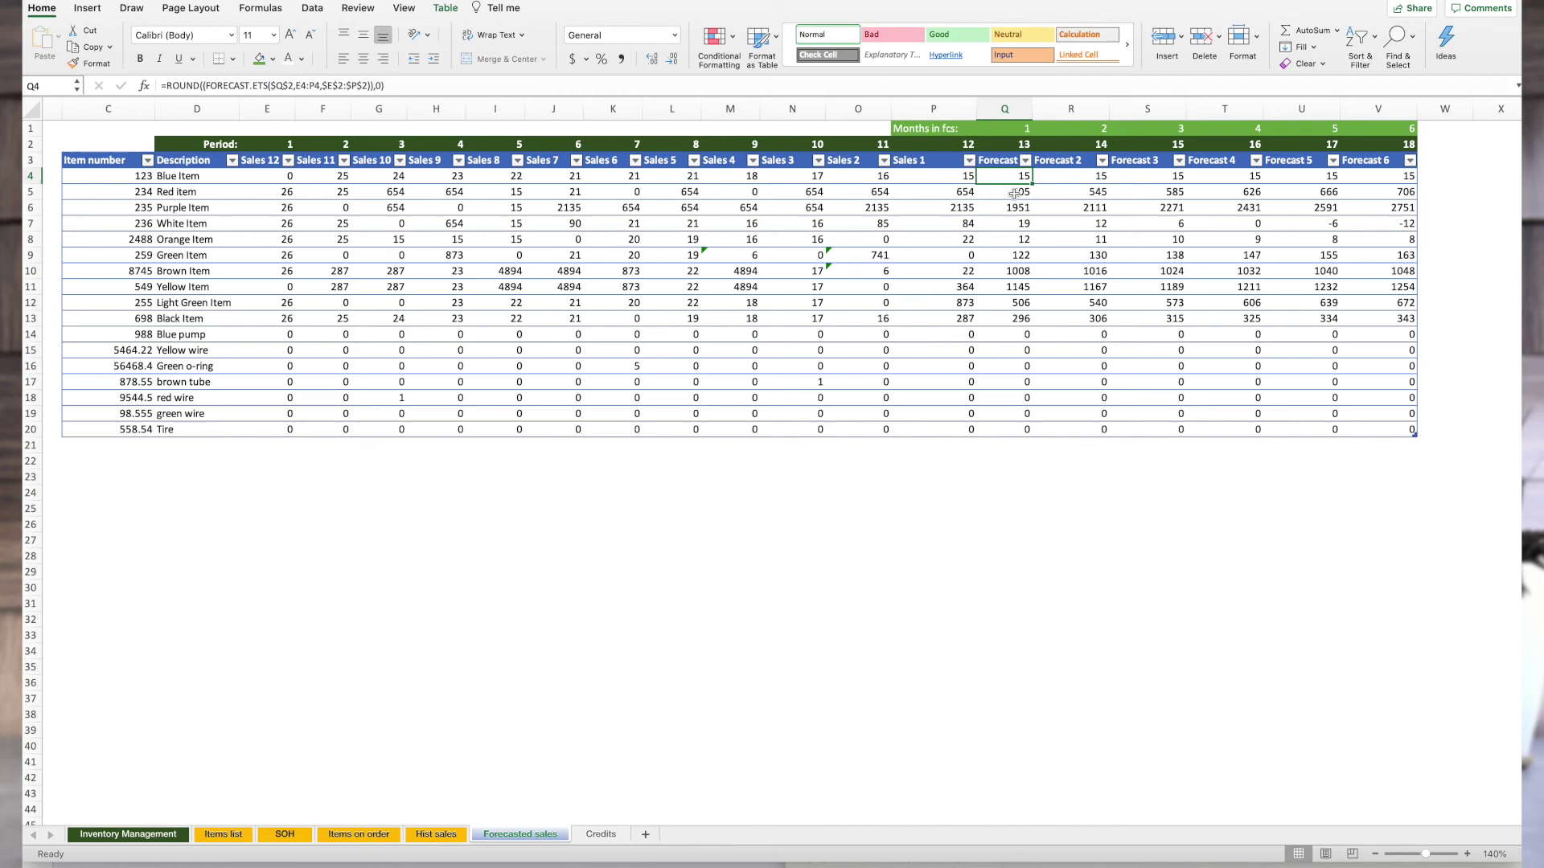
pyautogui.click(1014, 316)
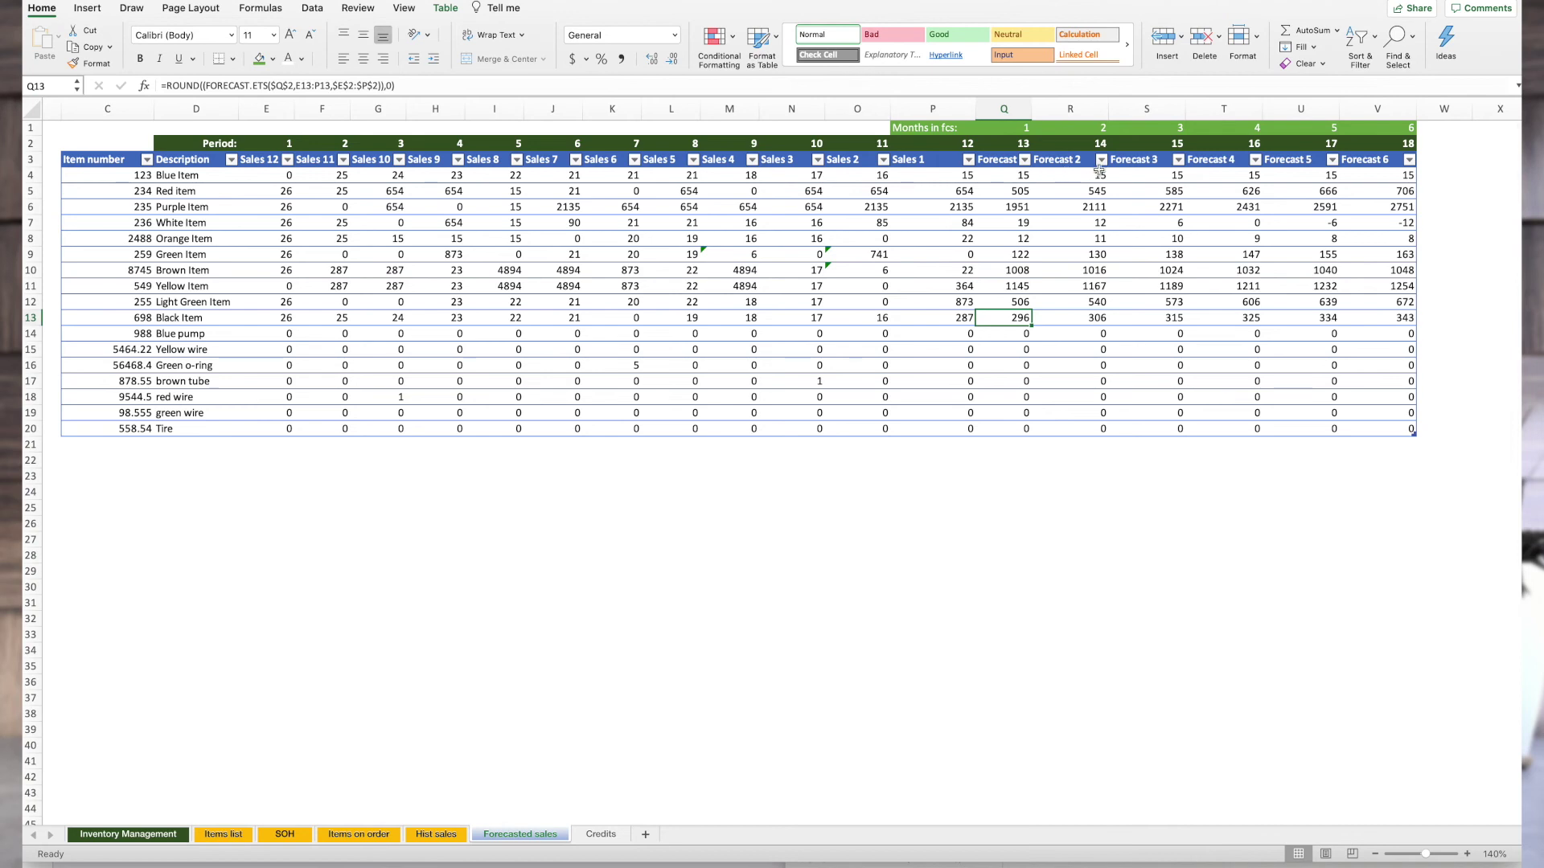
pyautogui.hscroll(2, 558, 749)
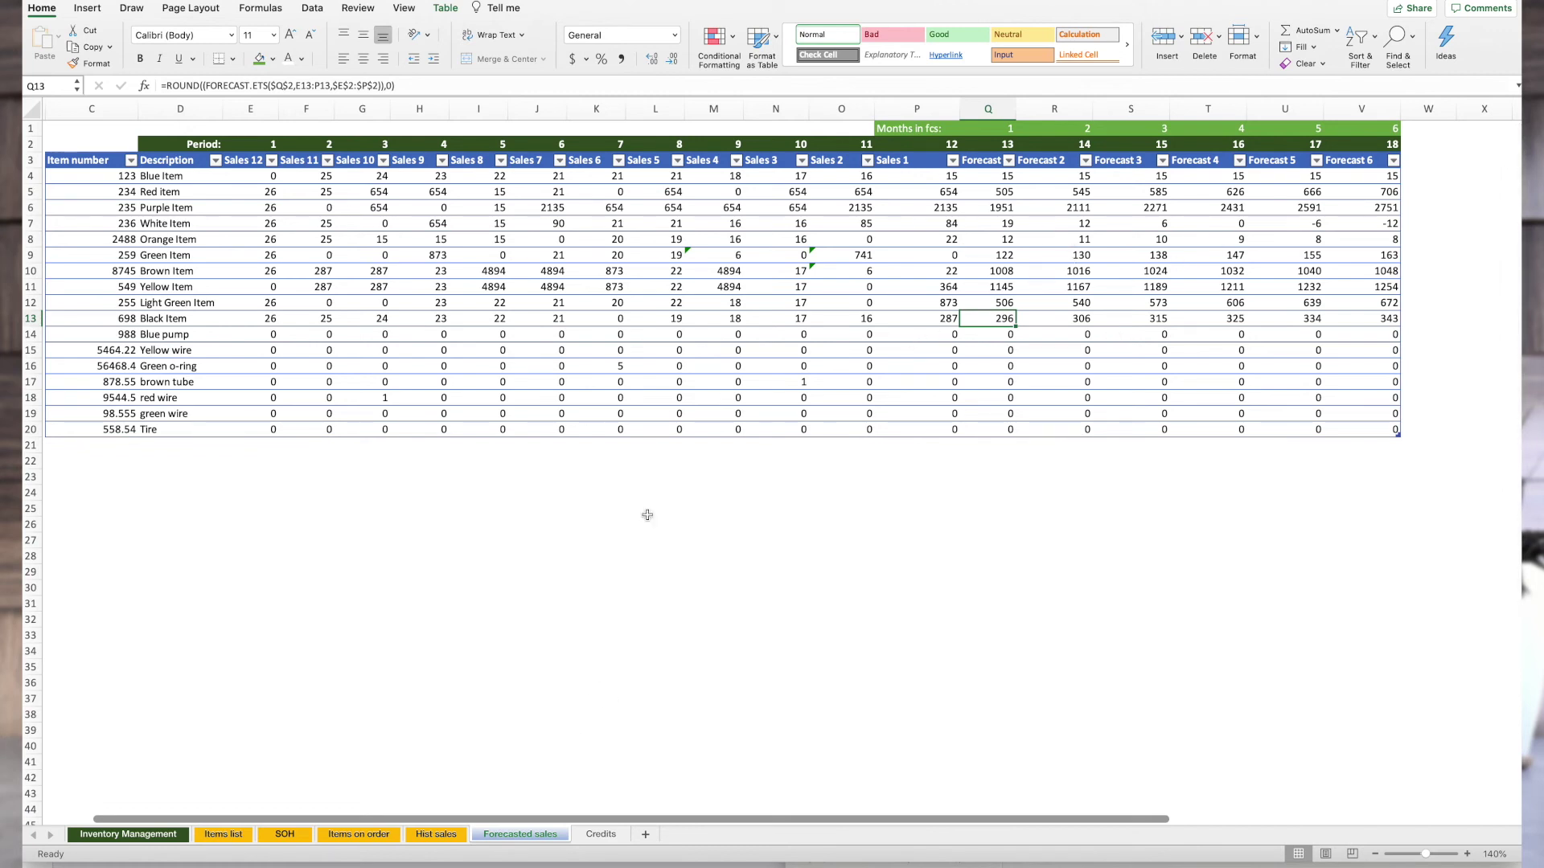
# On the Inventory Management sheet, review the Forecast 1–6, Item number, stock, order, lead time and minimum order headers
pyautogui.click(134, 836)
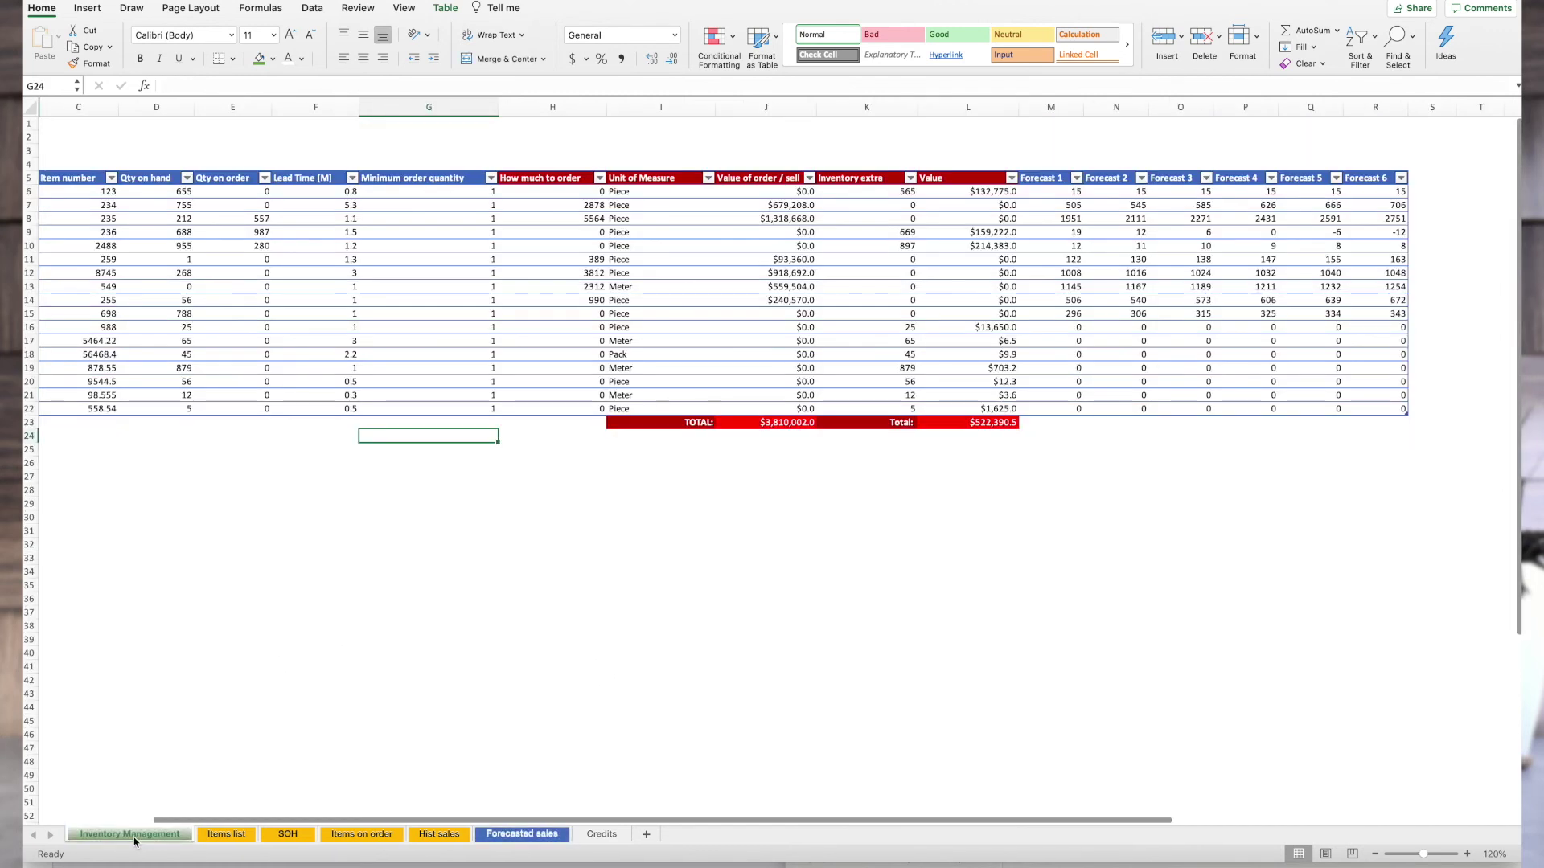
pyautogui.click(233, 749)
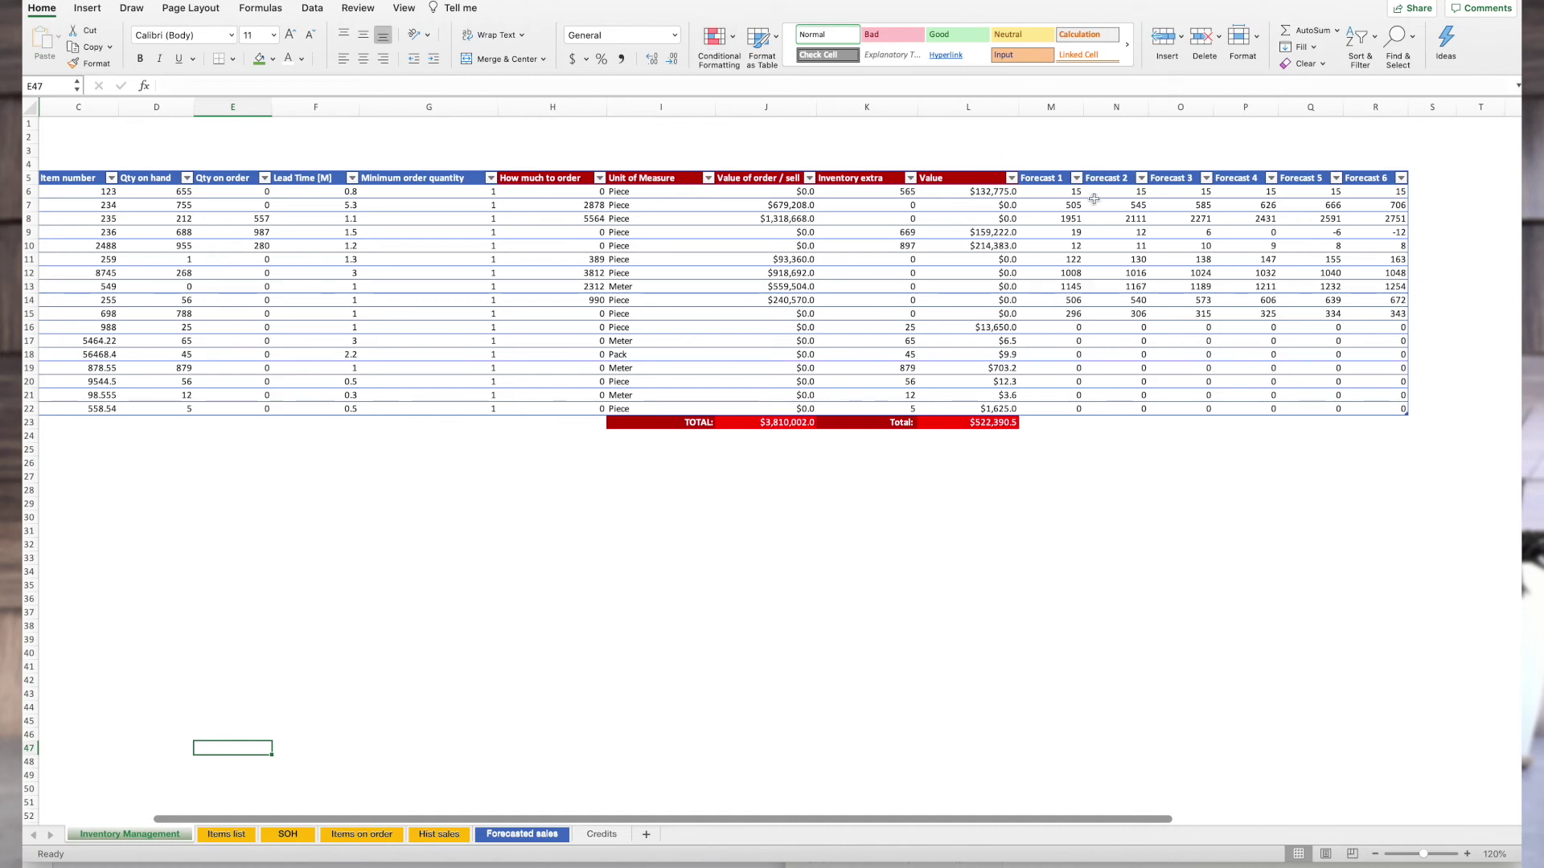
pyautogui.moveTo(1058, 178); pyautogui.dragTo(1370, 175)
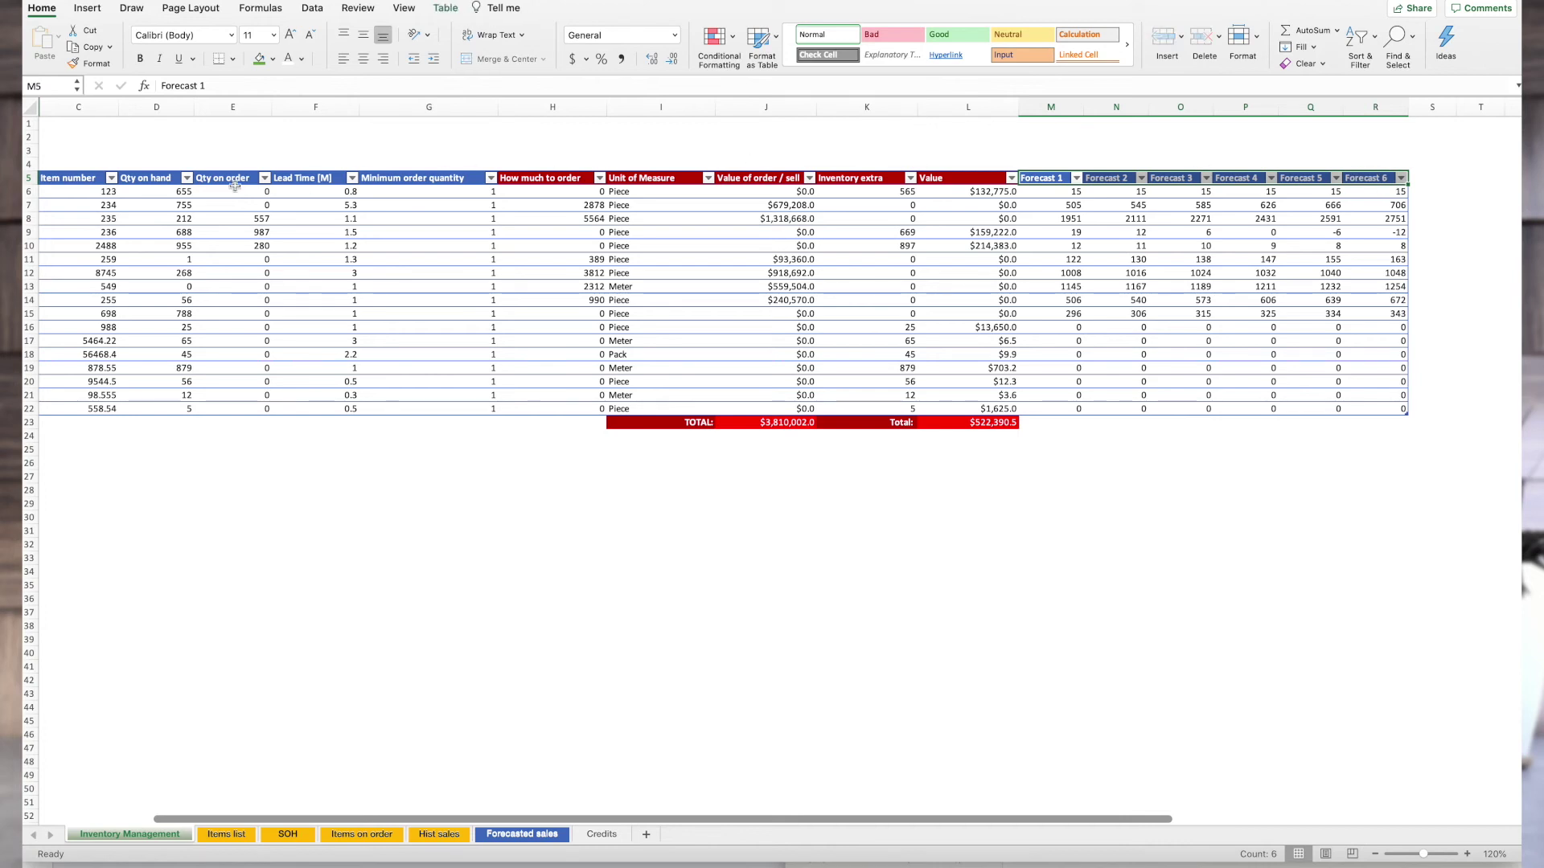
pyautogui.click(58, 179)
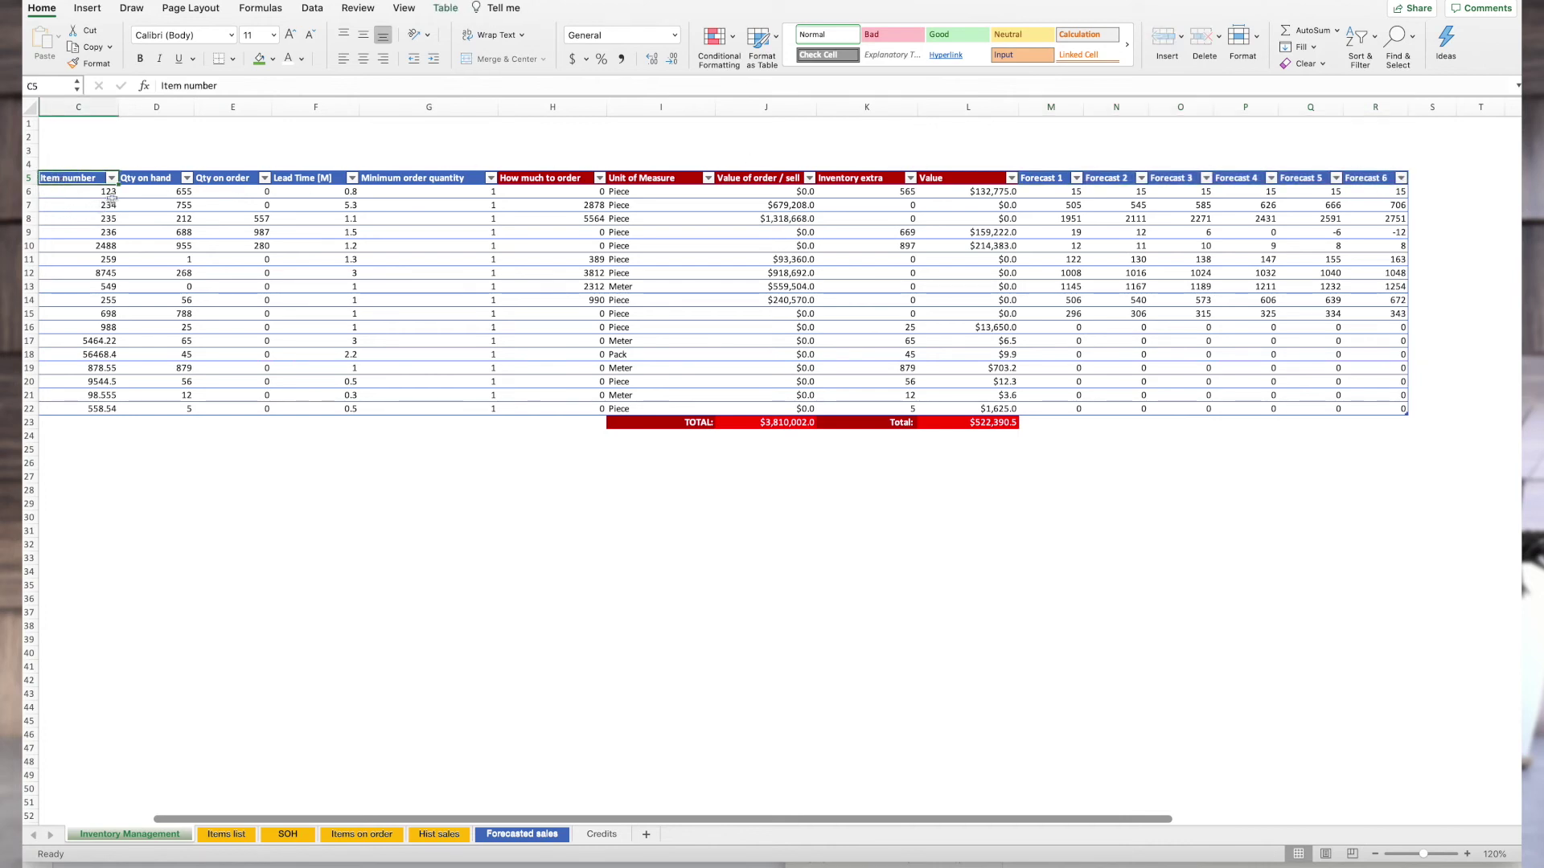
pyautogui.click(154, 179)
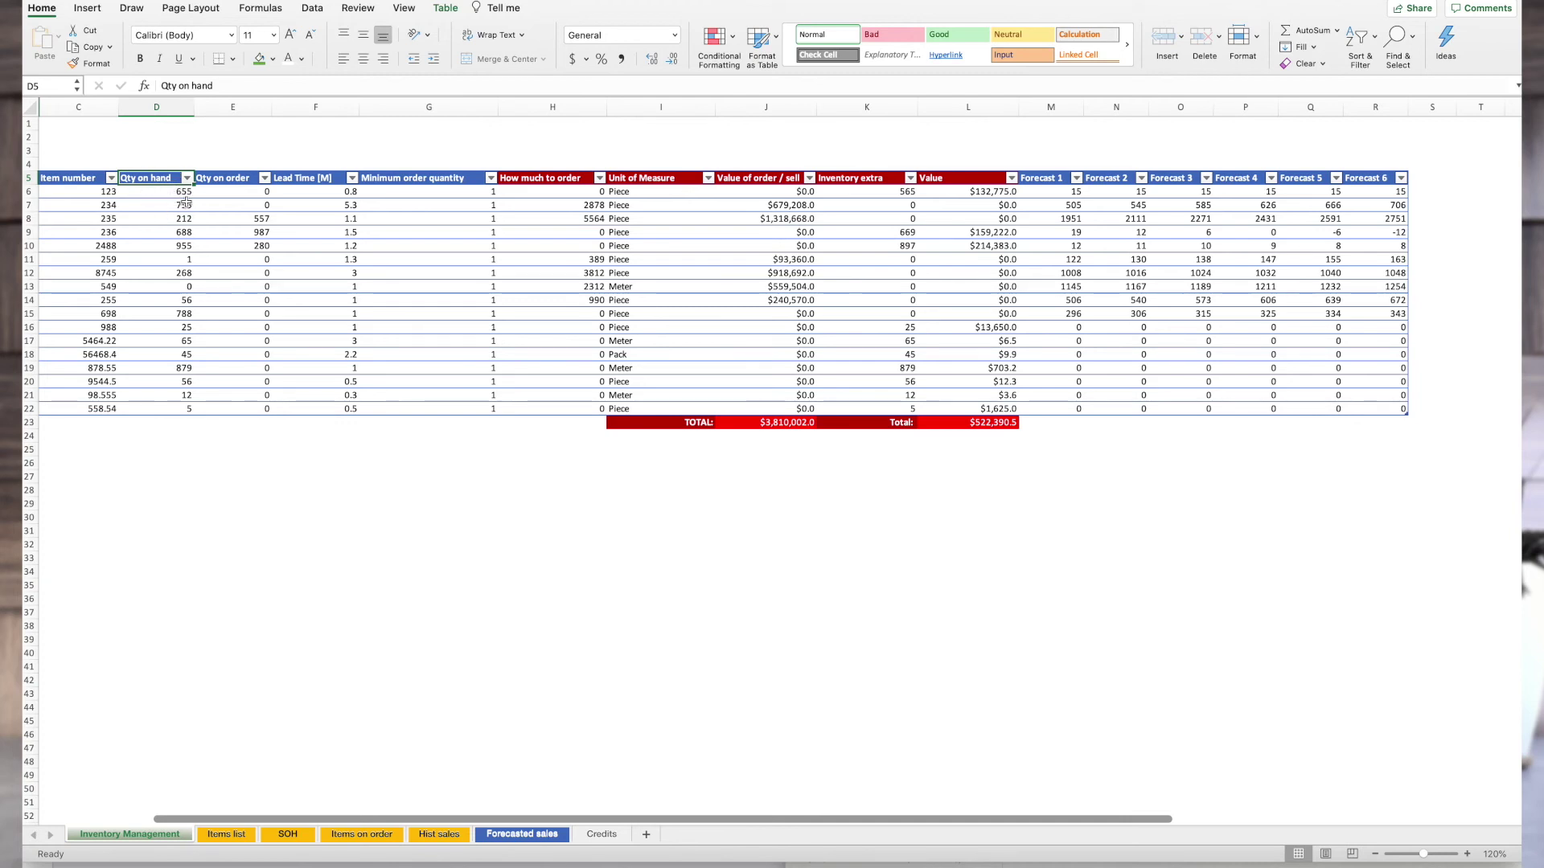
pyautogui.click(241, 178)
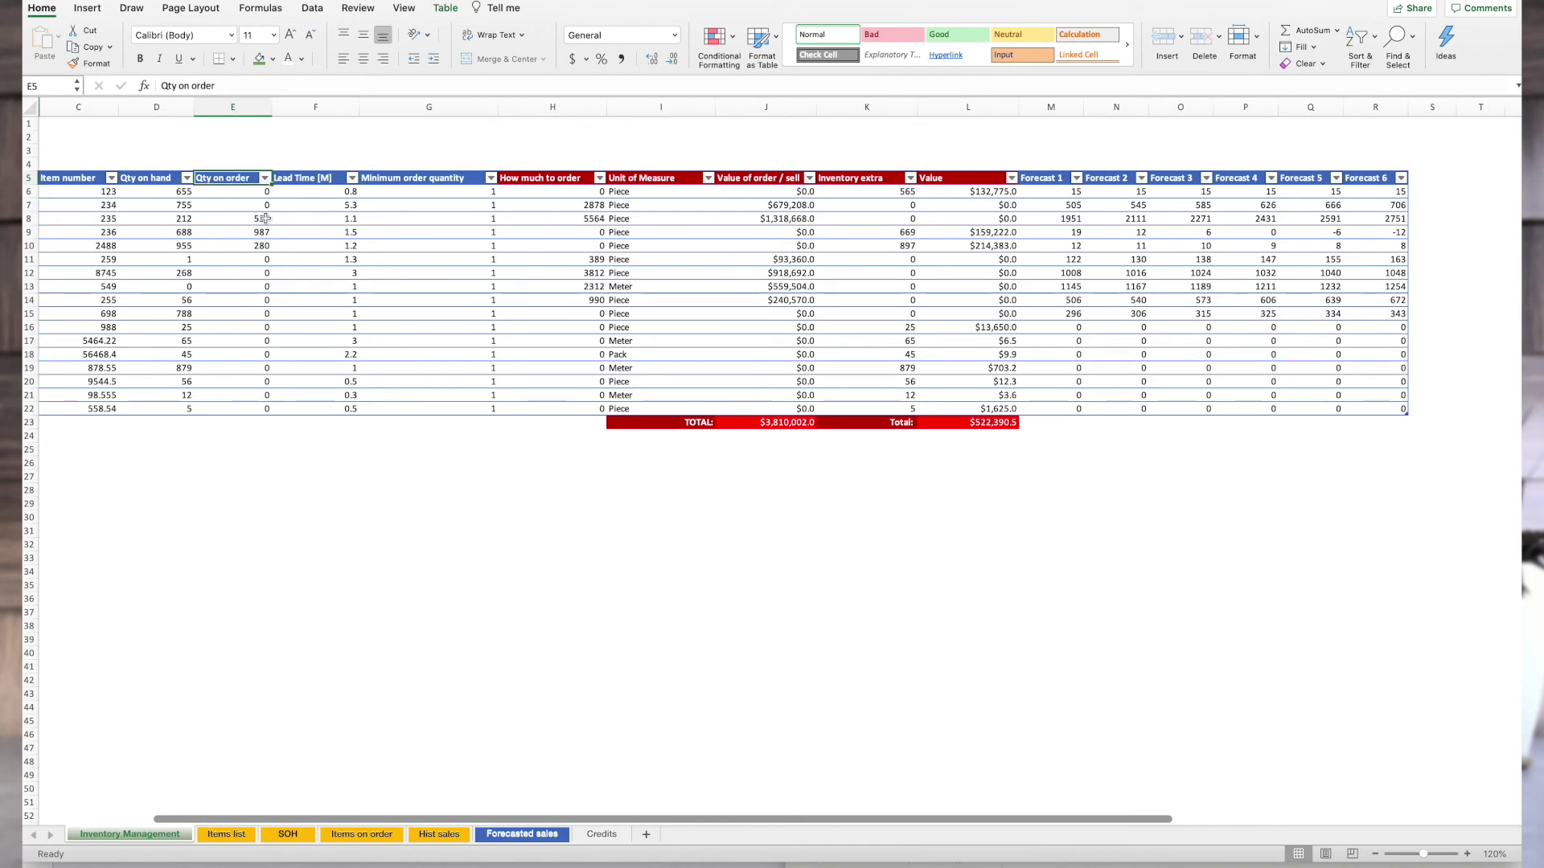
pyautogui.click(321, 178)
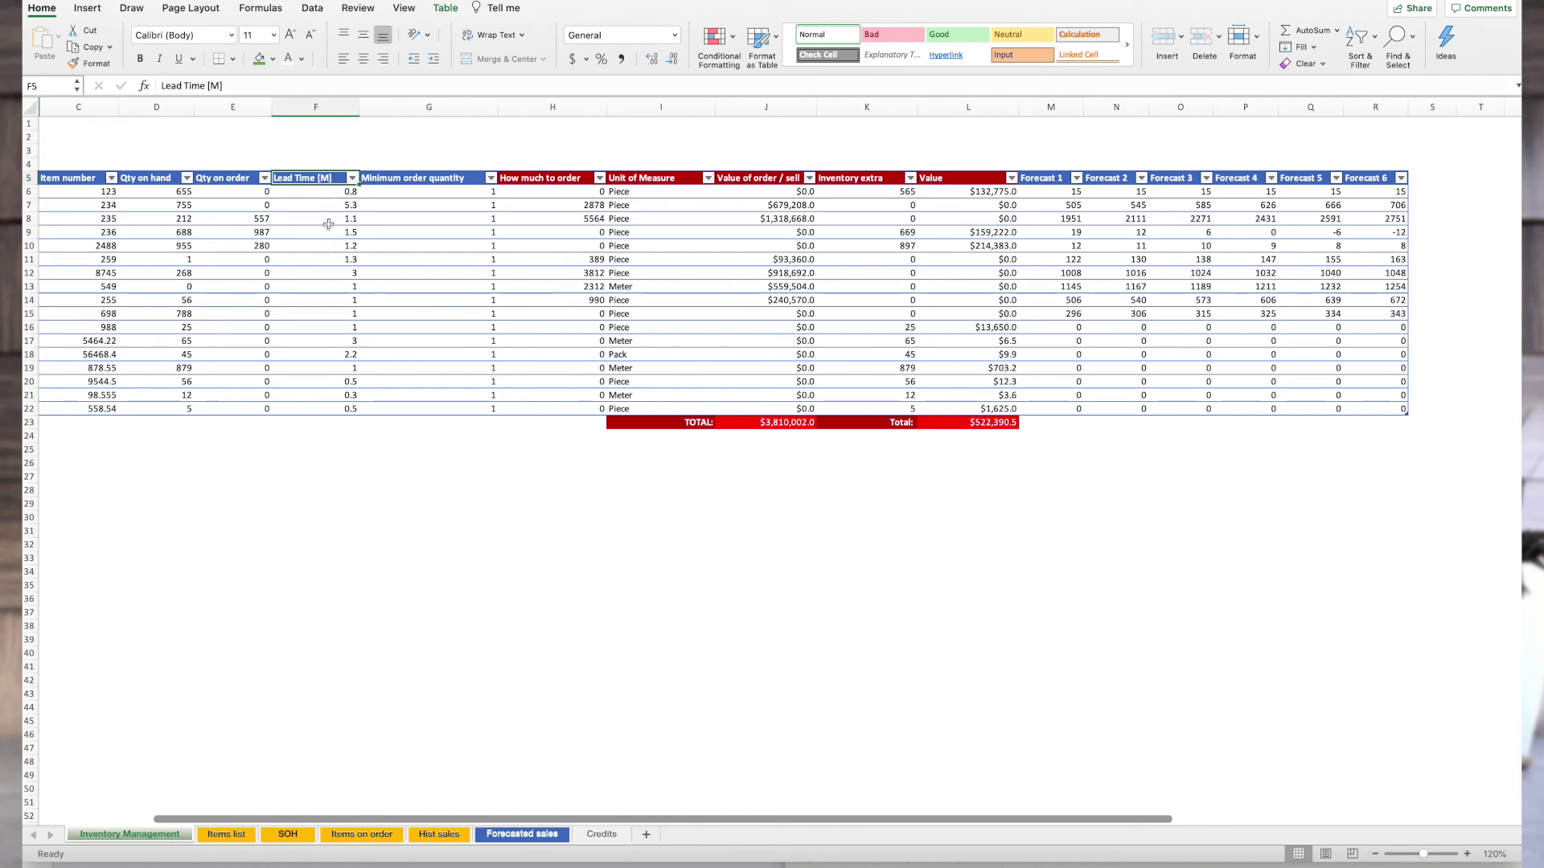
pyautogui.click(402, 178)
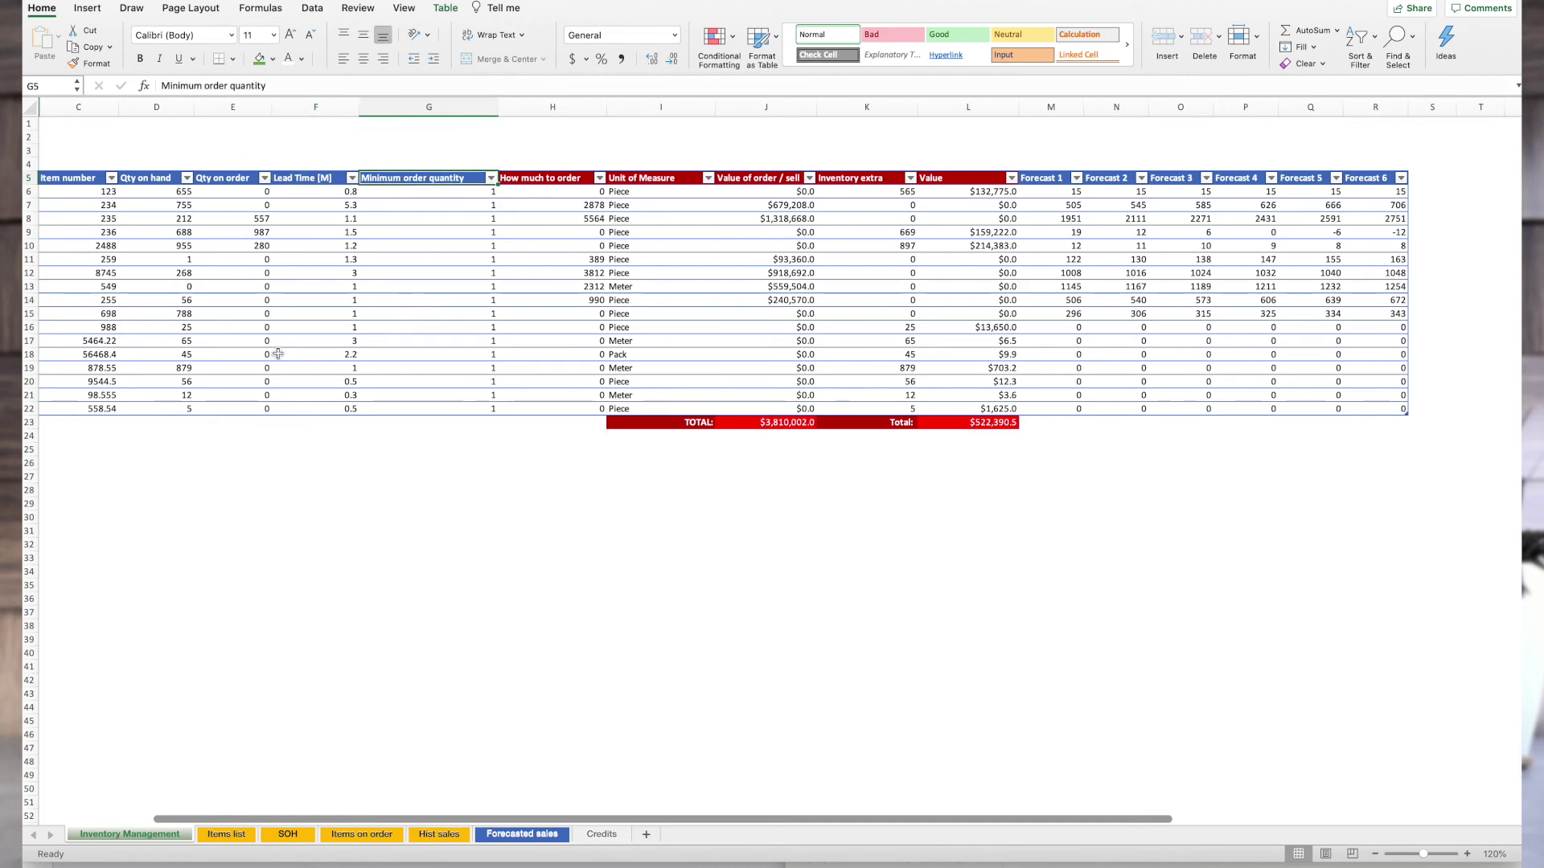
# Inspect the CEILING.MATH order formula in H6 and the Qty on hand formula in D6
pyautogui.click(581, 193)
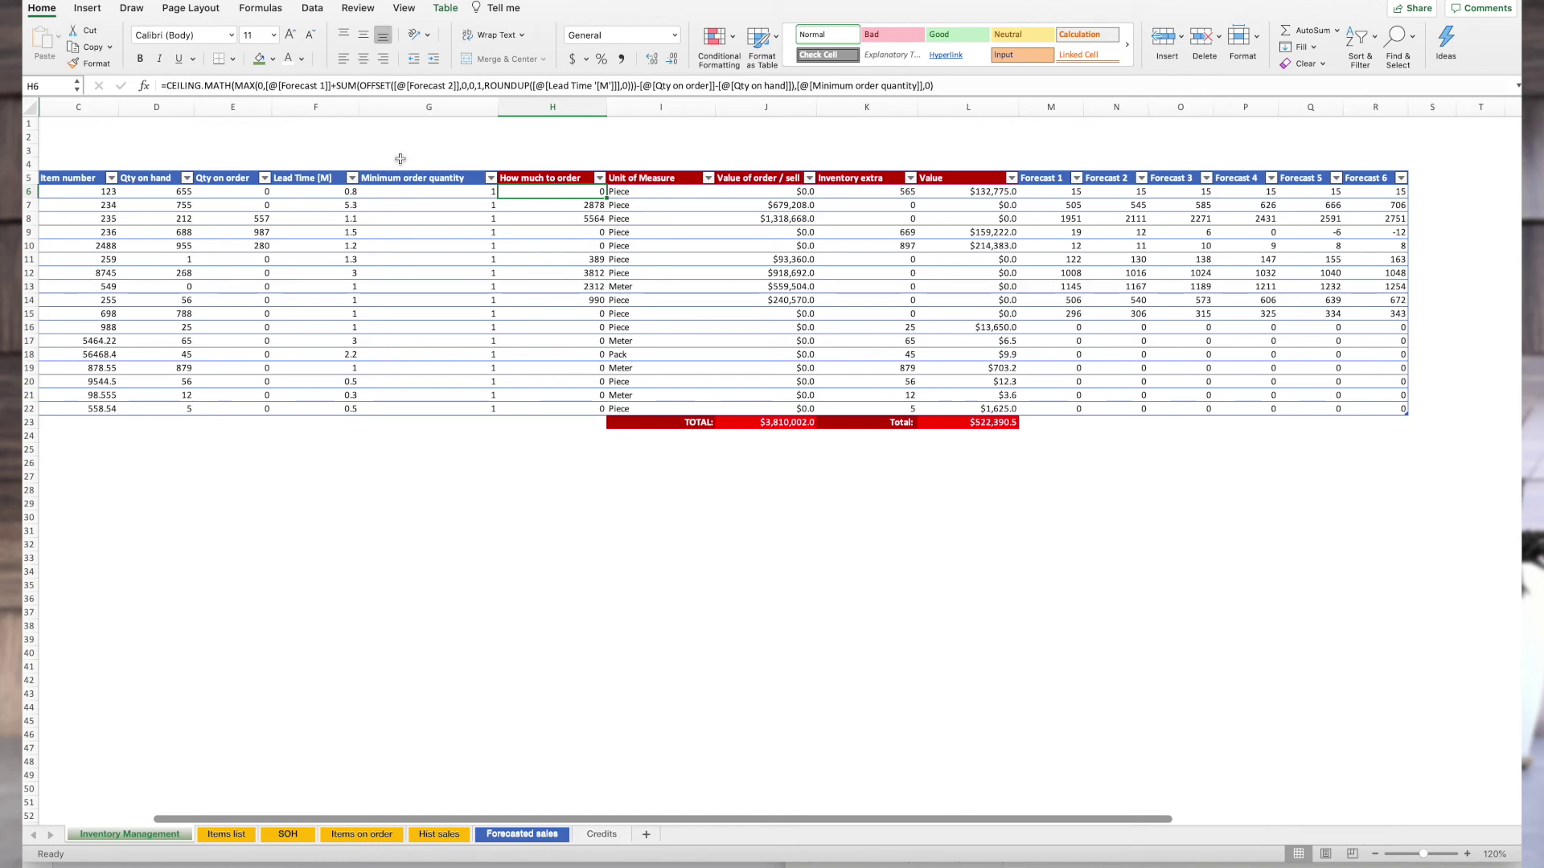
pyautogui.click(179, 193)
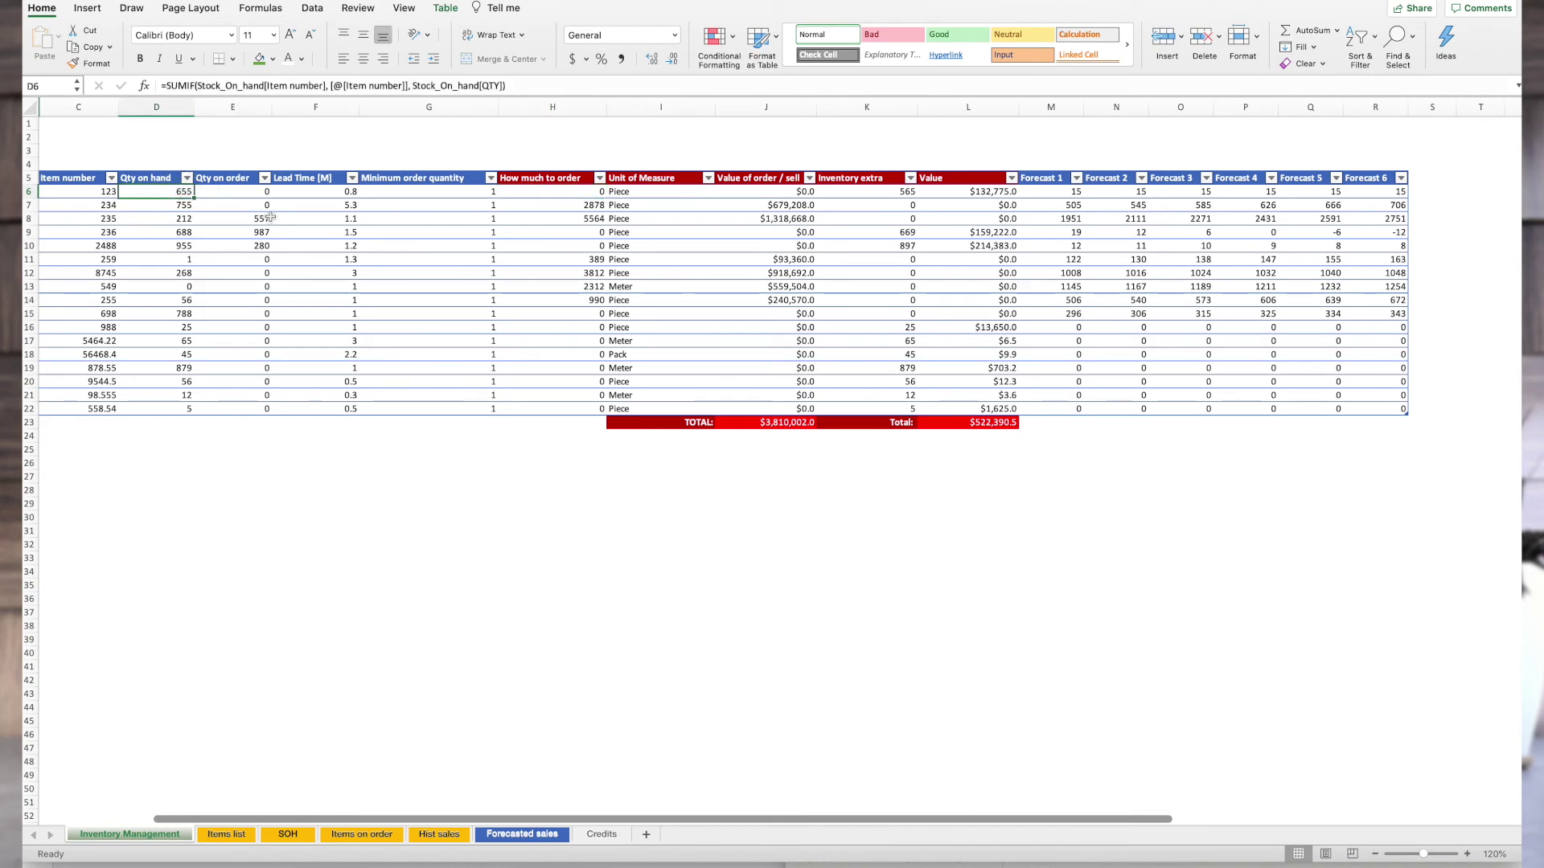
pyautogui.click(584, 193)
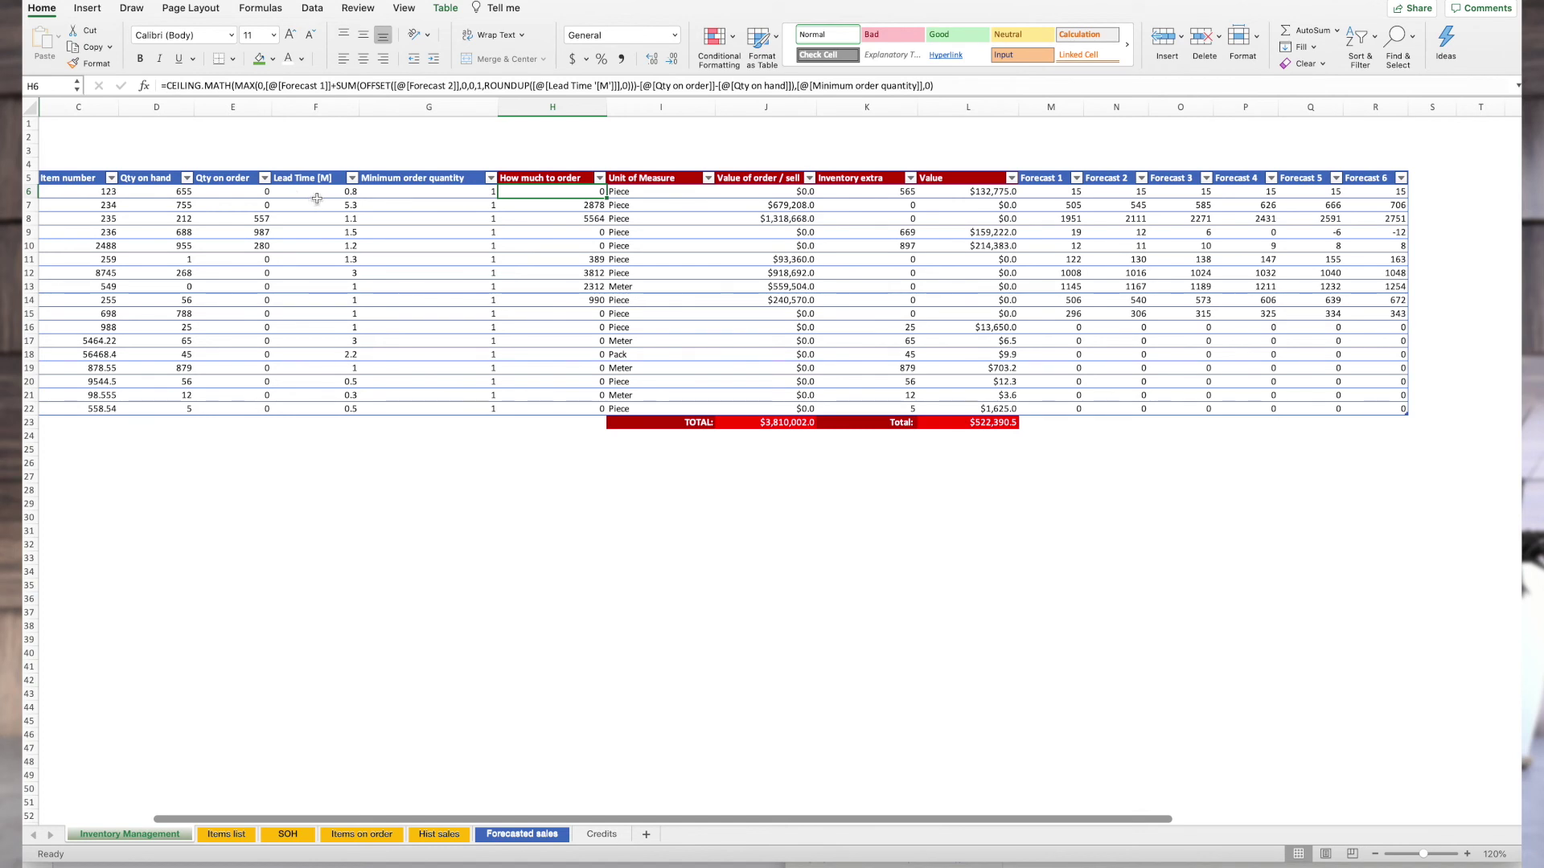
pyautogui.click(421, 209)
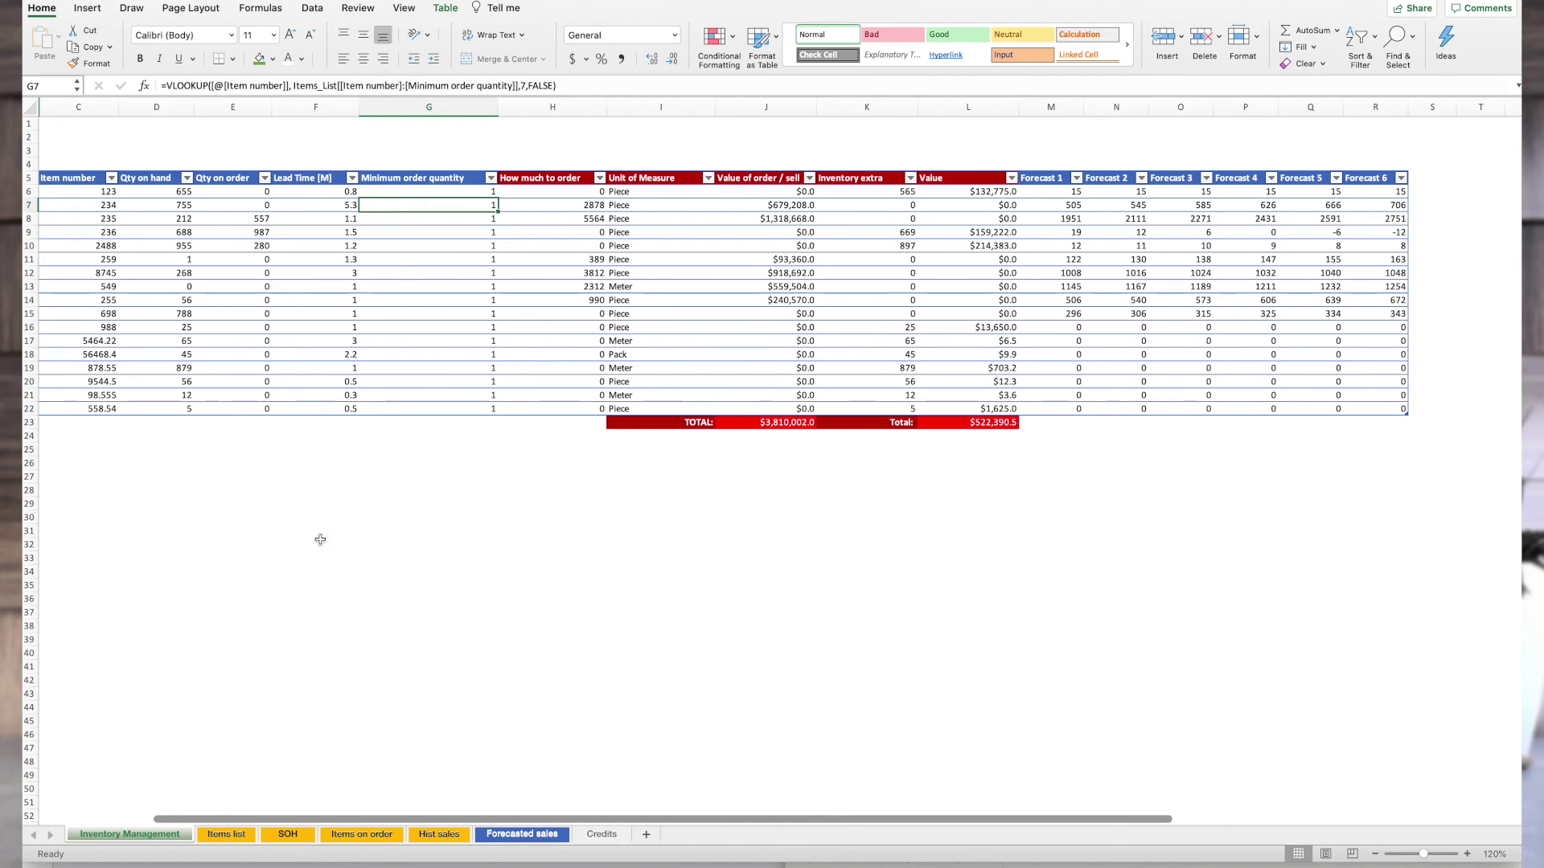
pyautogui.write('1')
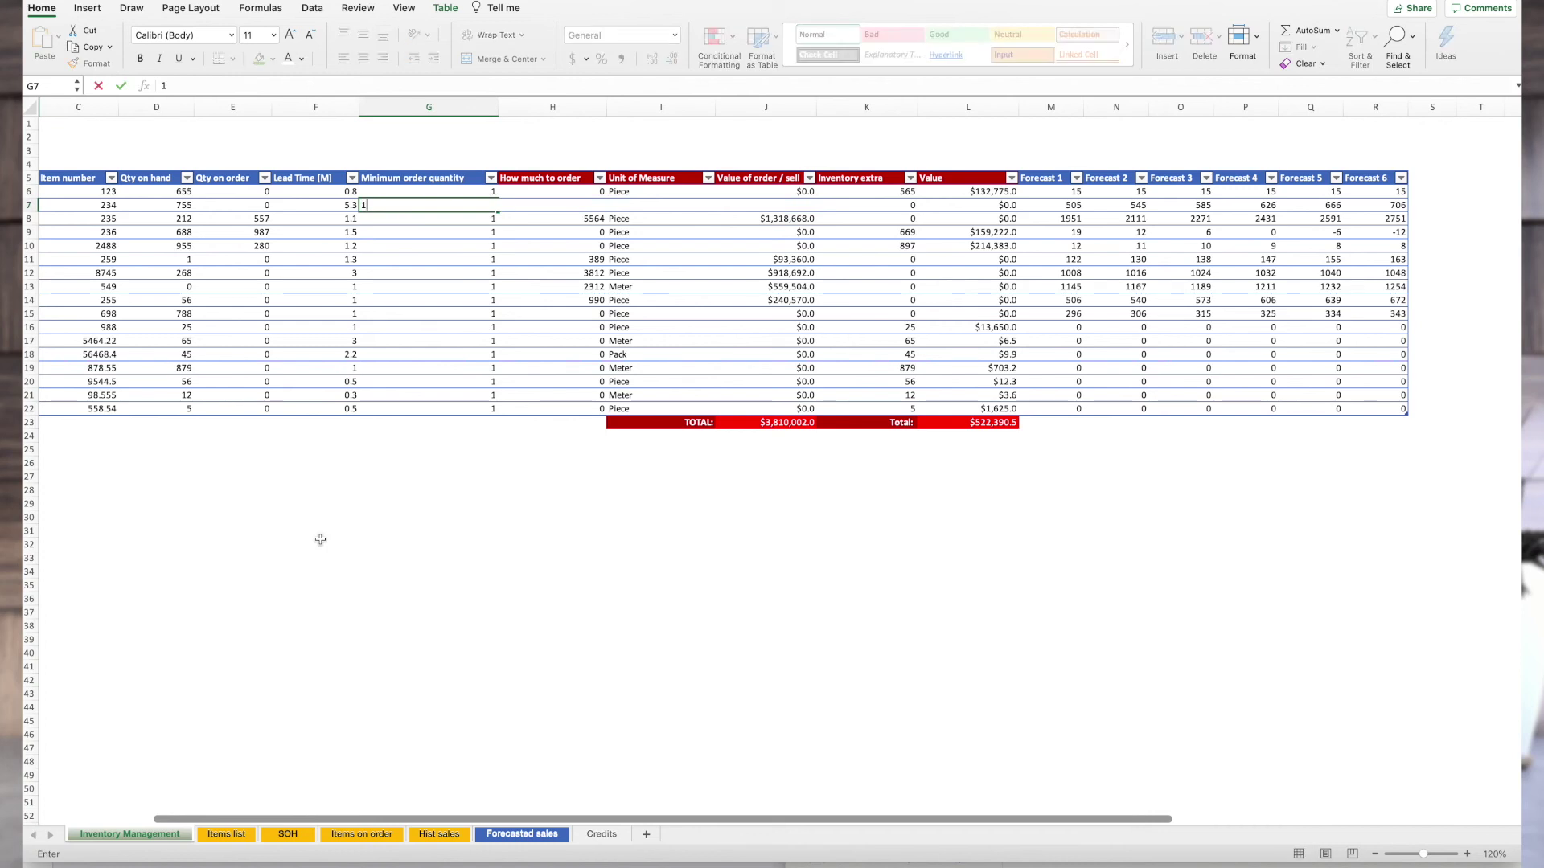
pyautogui.press('Return')
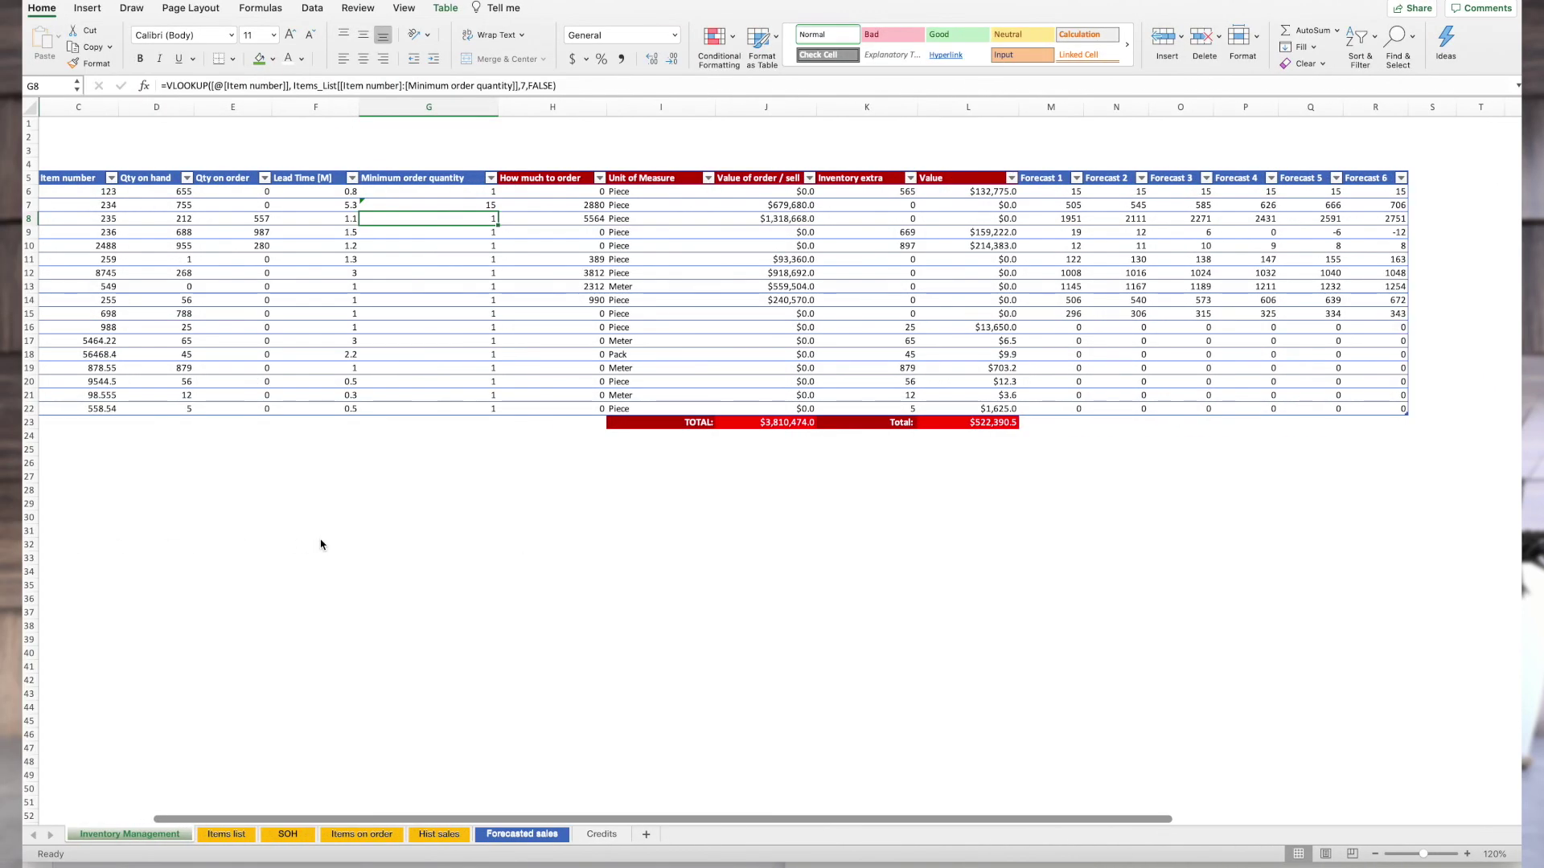
pyautogui.press('Up')
pyautogui.write('1555555')
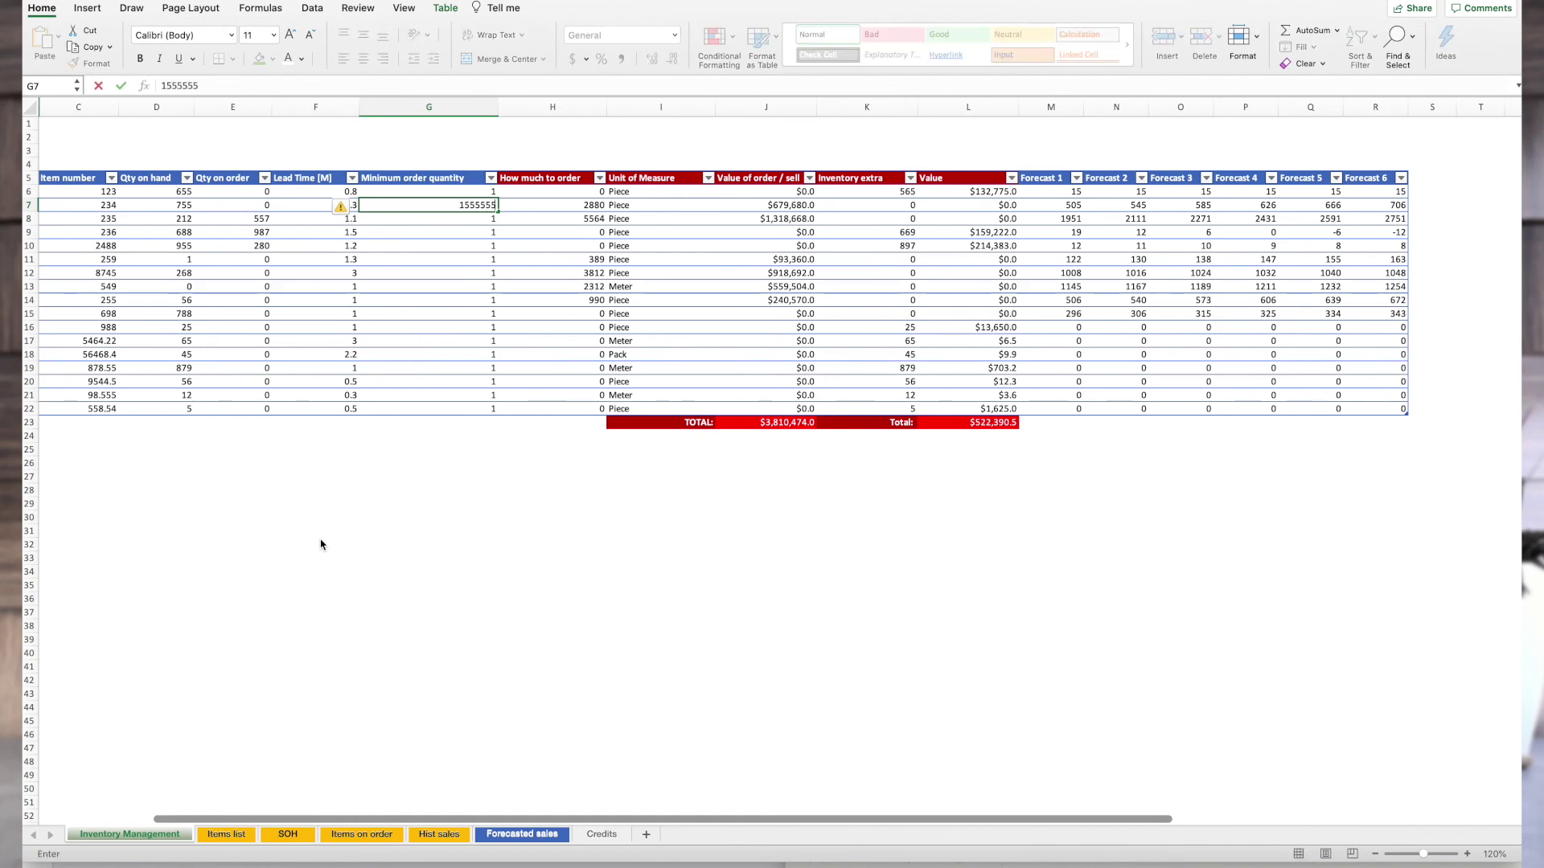
pyautogui.press('Return')
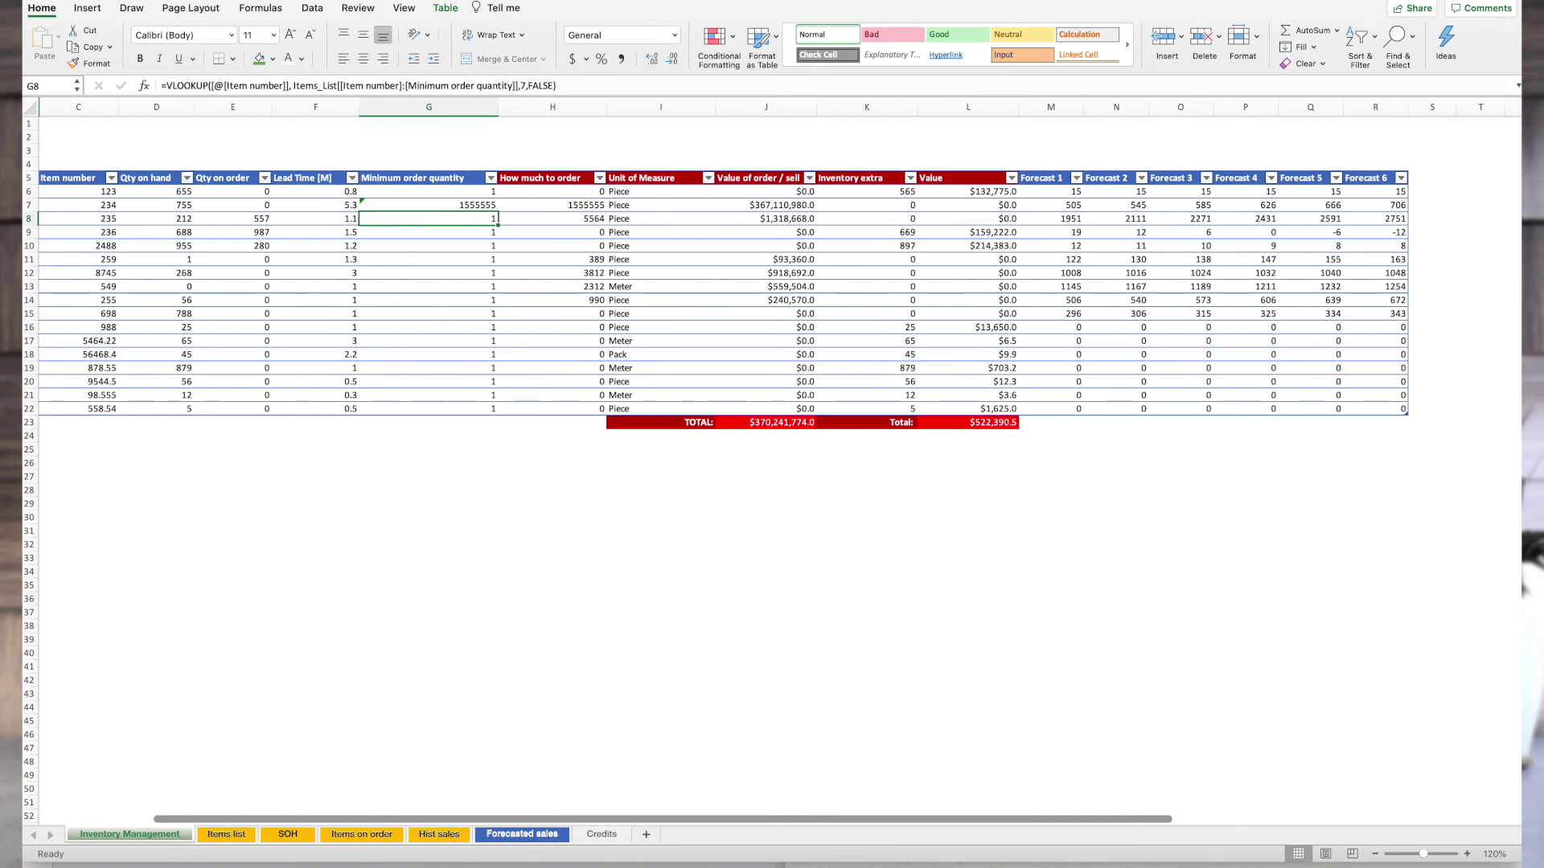
pyautogui.press('super+z')
pyautogui.press('super+z')
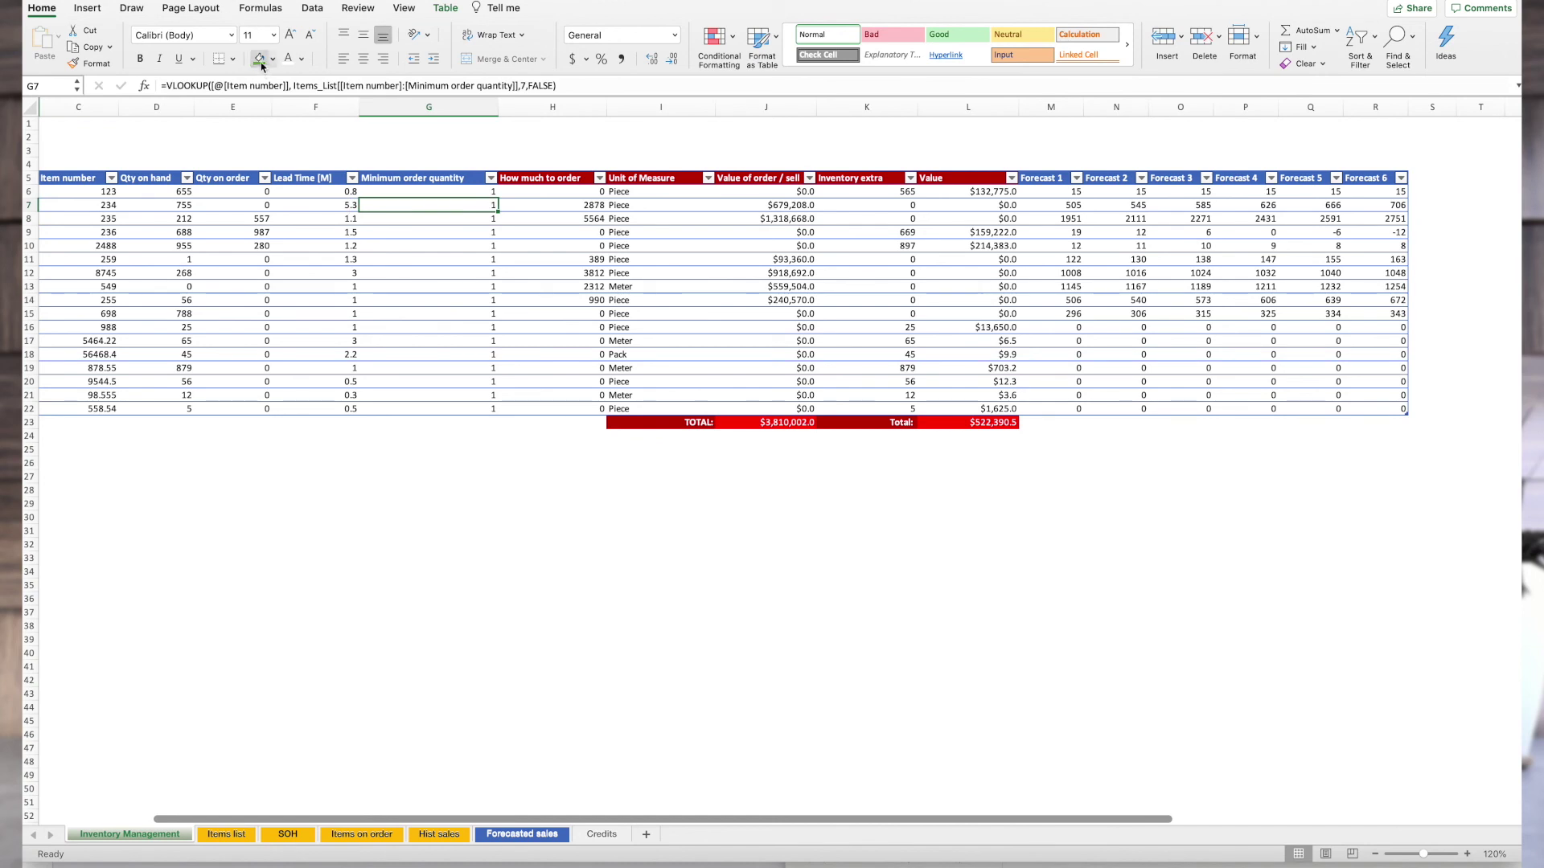
# Try lead times 0.5, 1 and 5 for item 234, then refill F6's lookup formula down the column
pyautogui.click(346, 205)
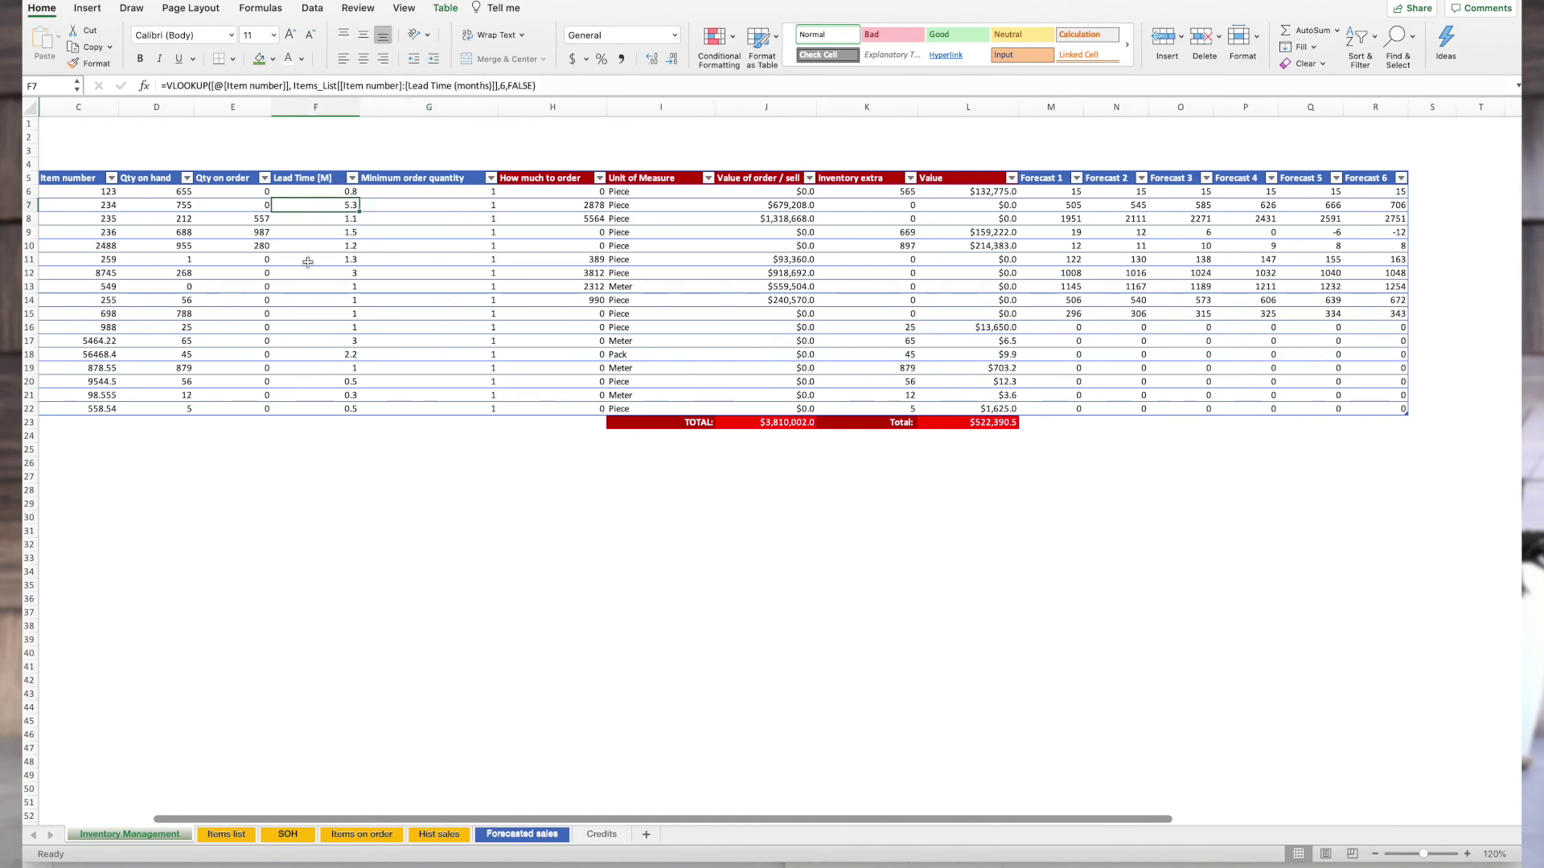
pyautogui.write('0.5')
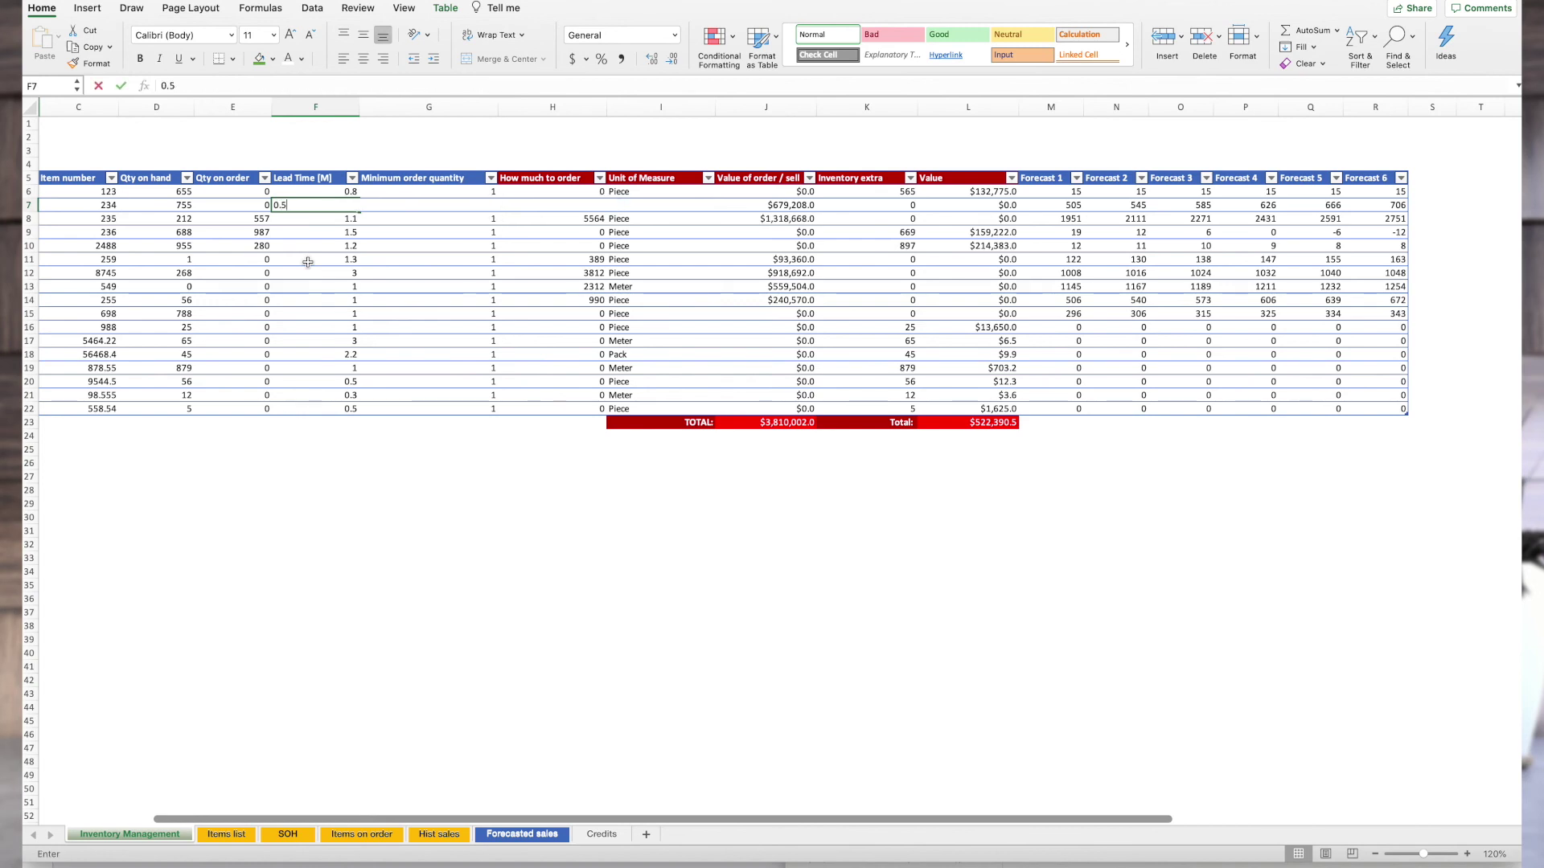
pyautogui.press('Return')
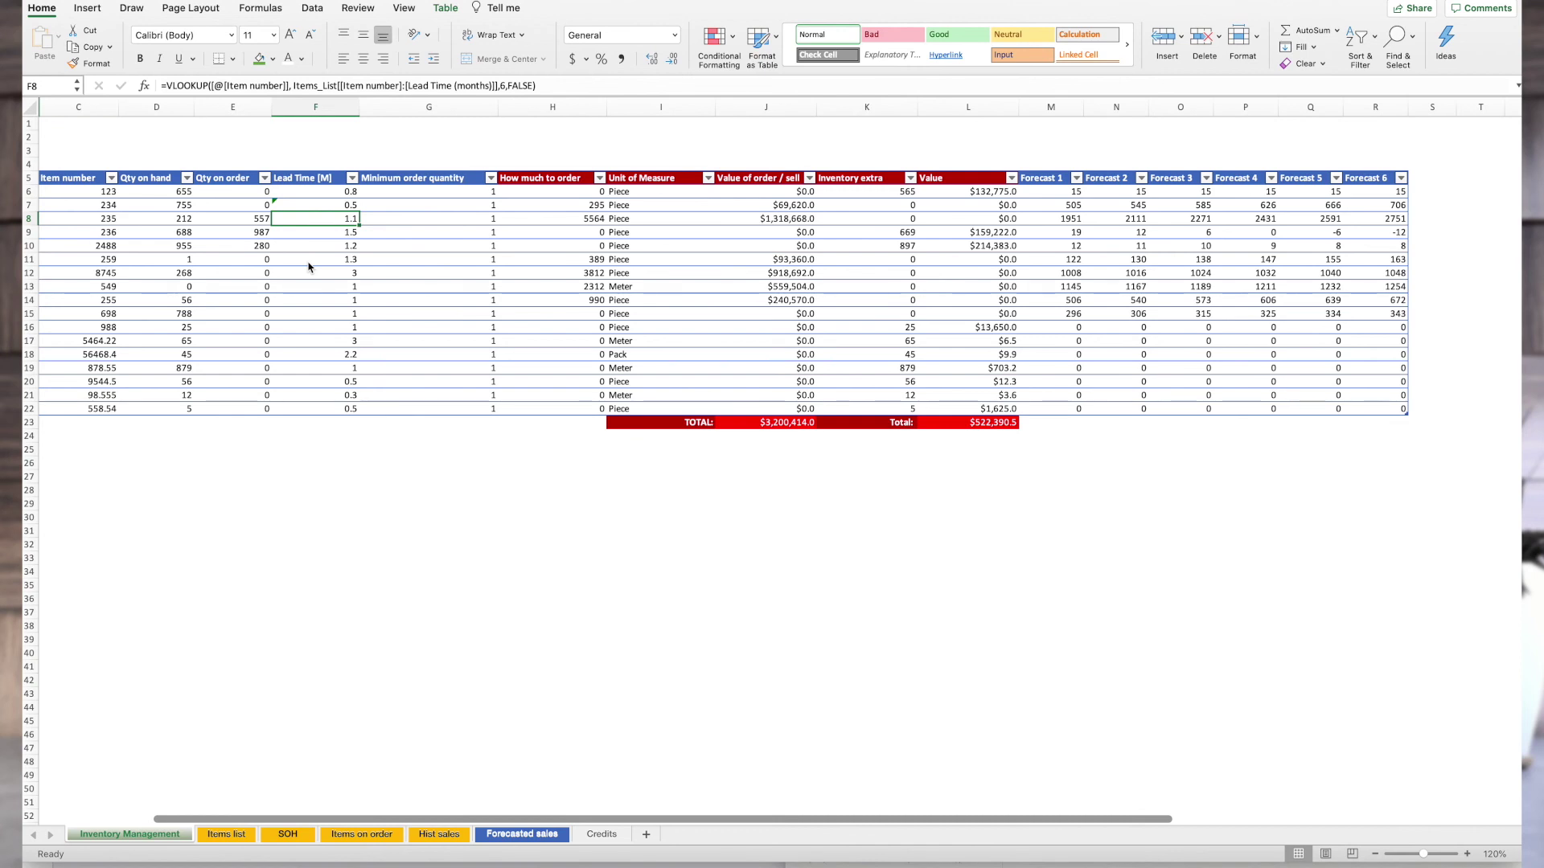
pyautogui.press('Up')
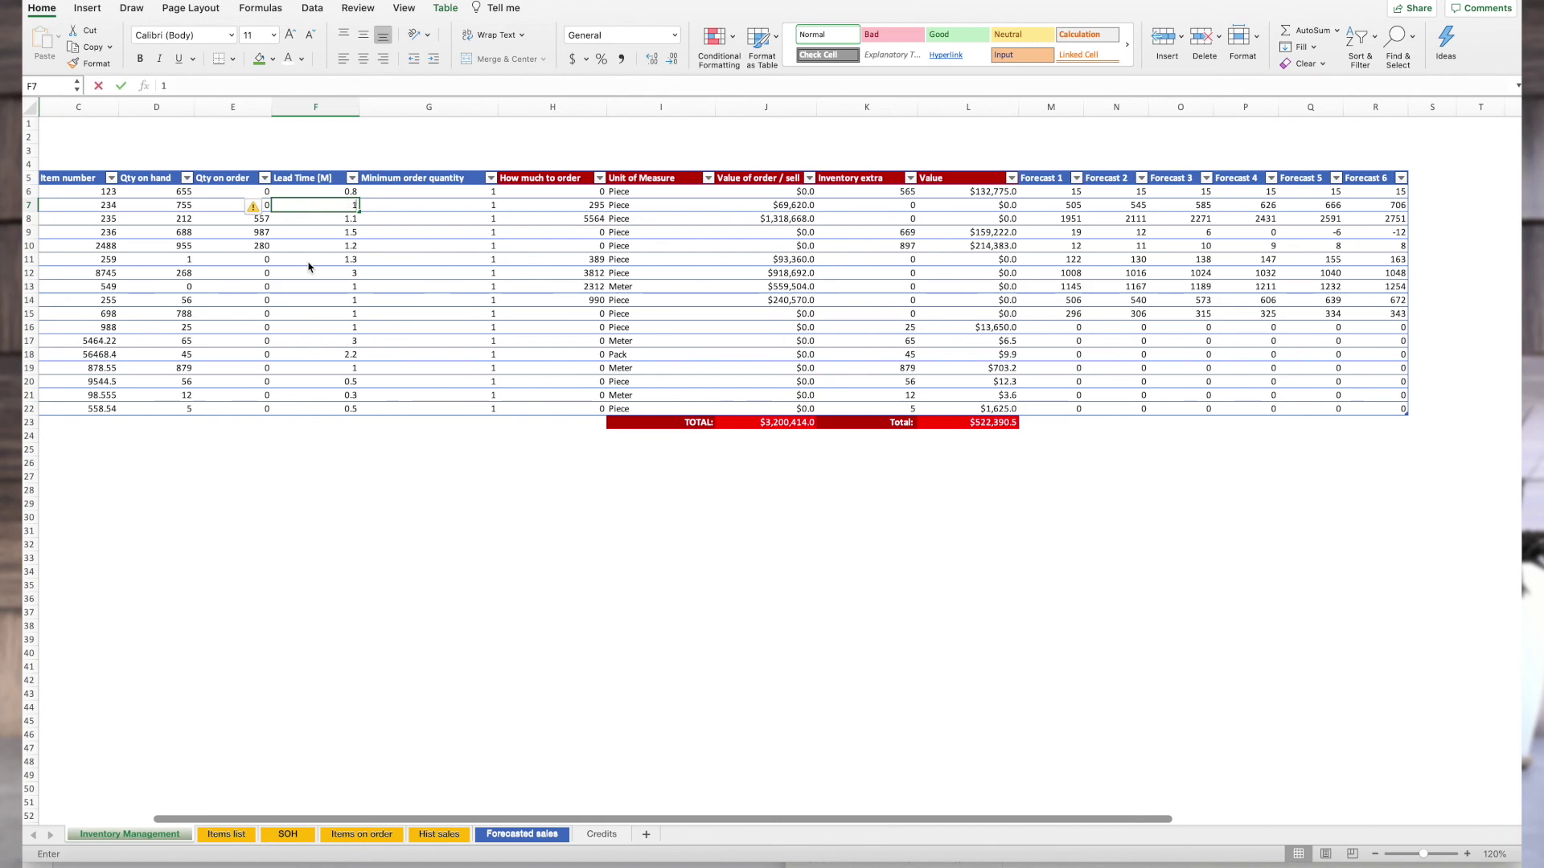
pyautogui.write('1')
pyautogui.press('Return')
pyautogui.press('Up')
pyautogui.write('5')
pyautogui.press('Return')
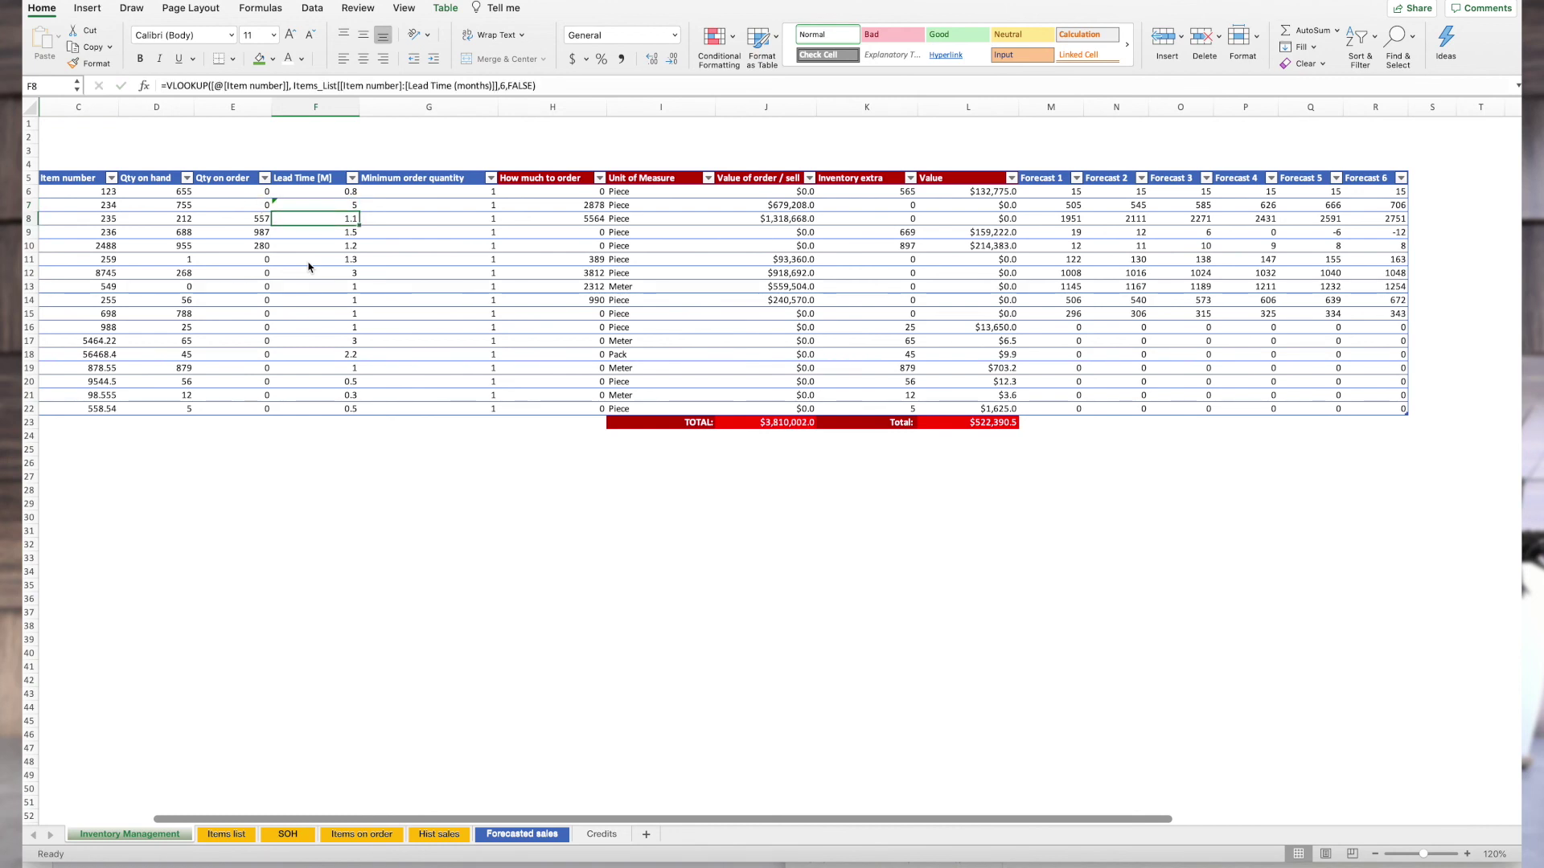
pyautogui.click(330, 193)
pyautogui.doubleClick(358, 197)
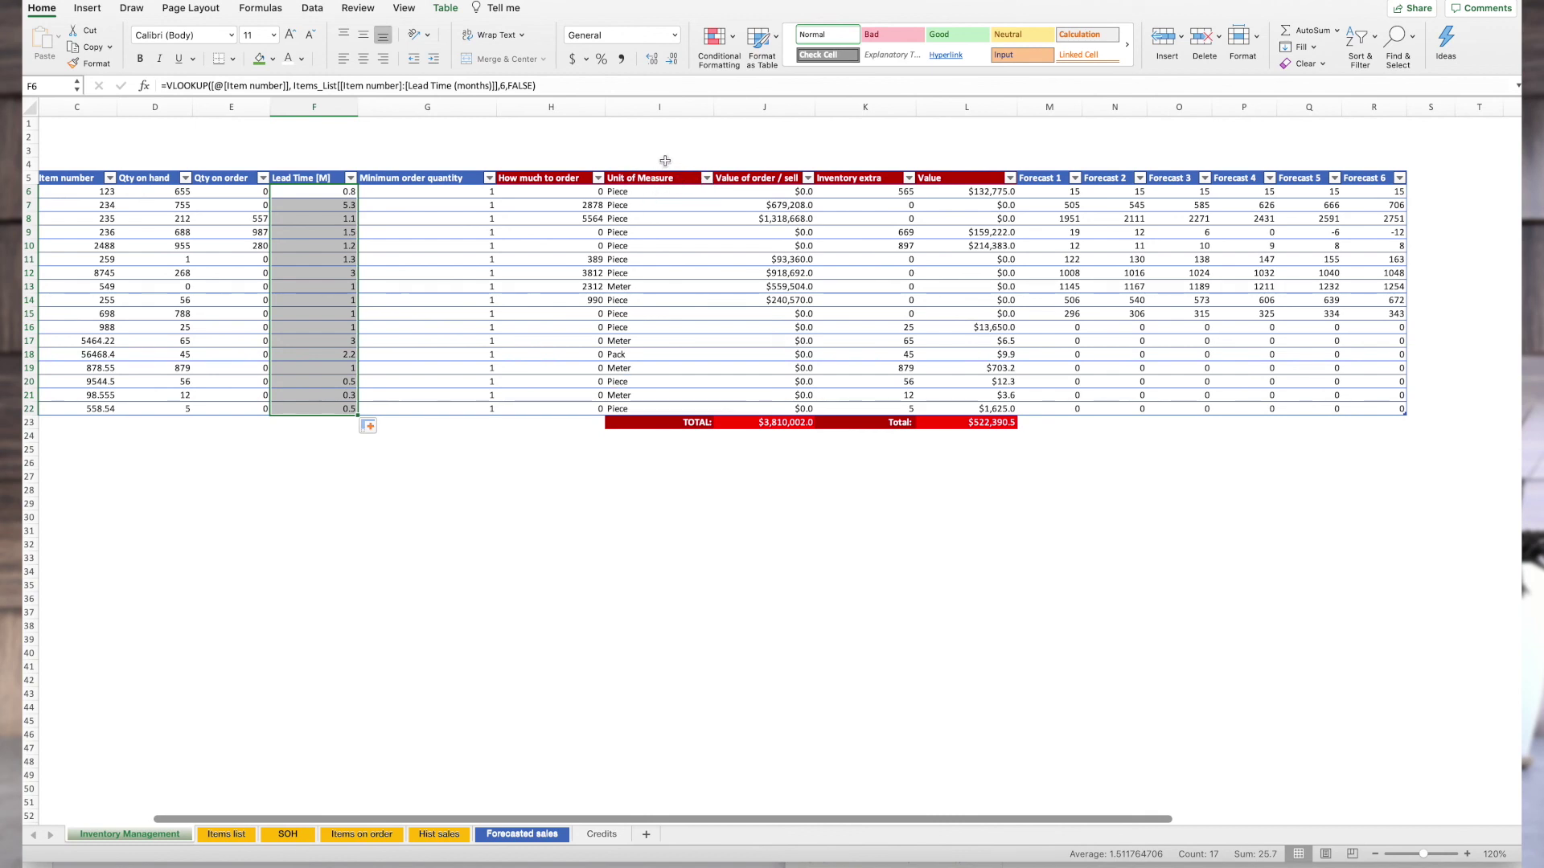
pyautogui.click(760, 194)
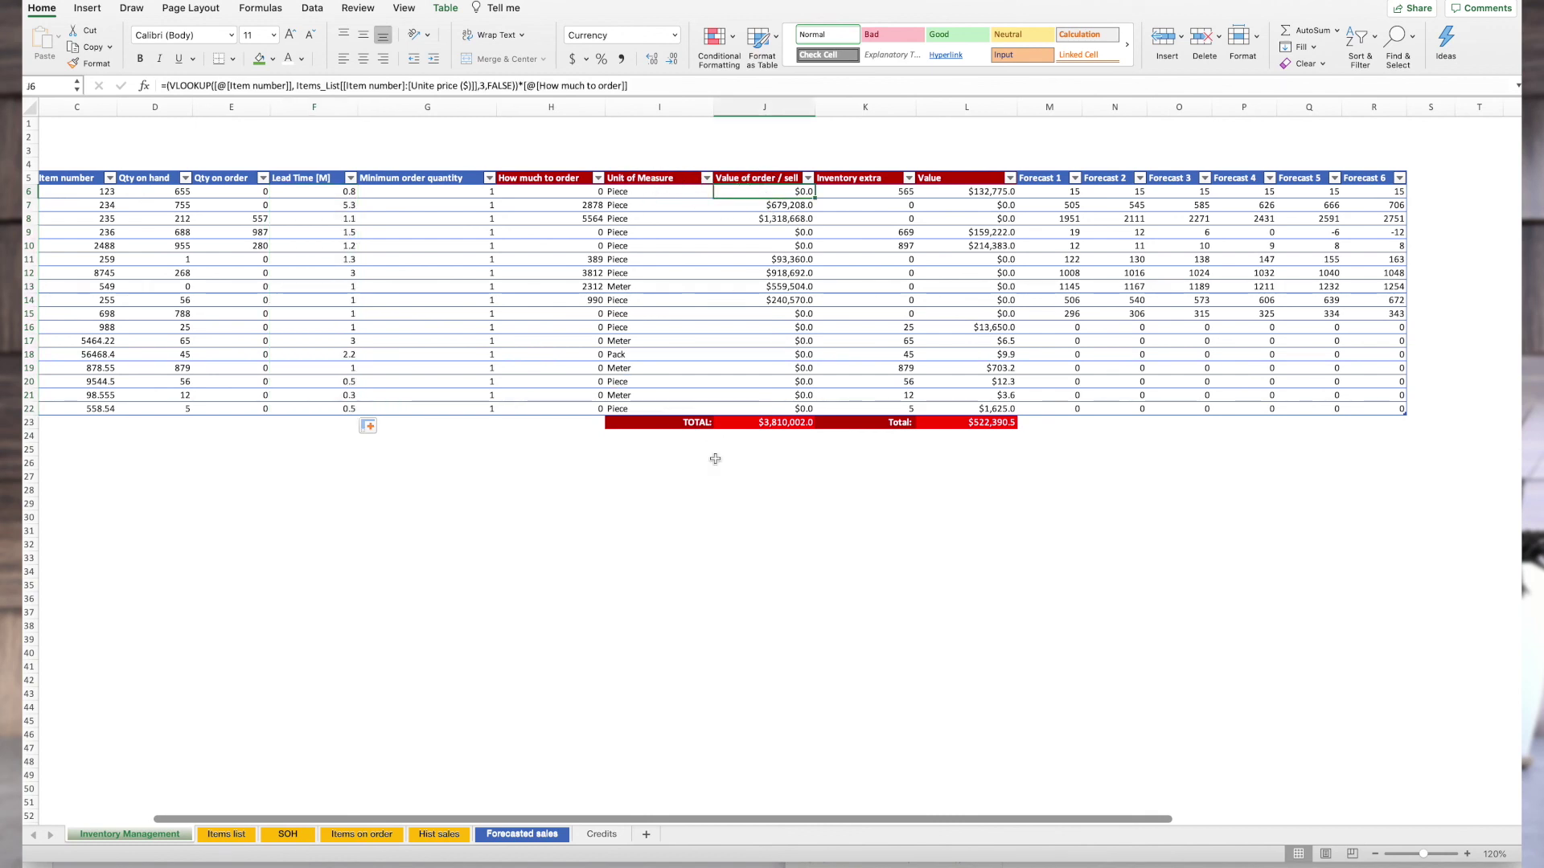
pyautogui.click(764, 422)
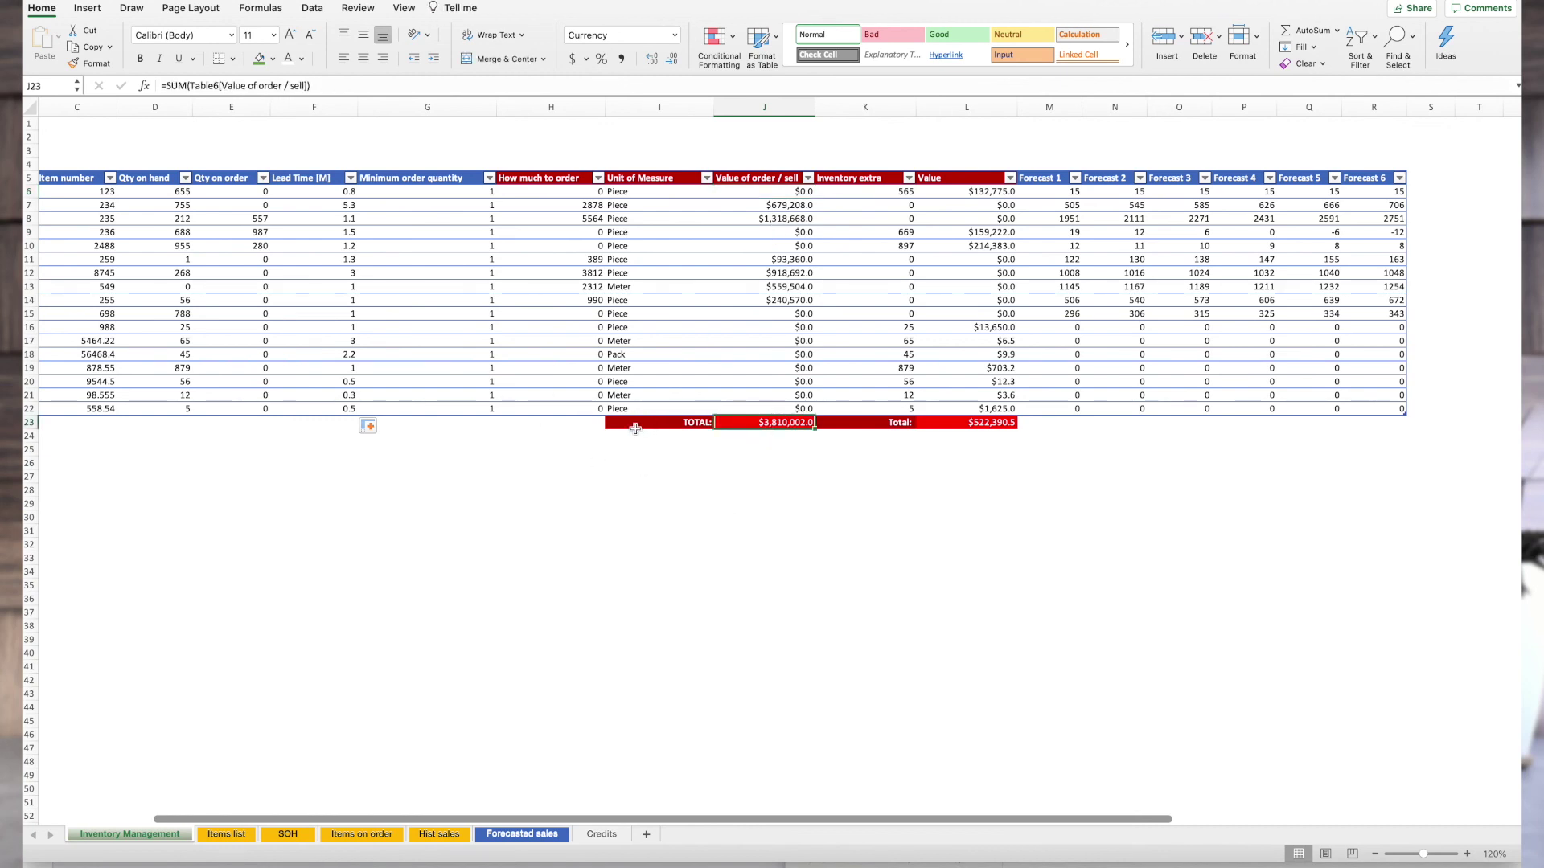
pyautogui.click(319, 207)
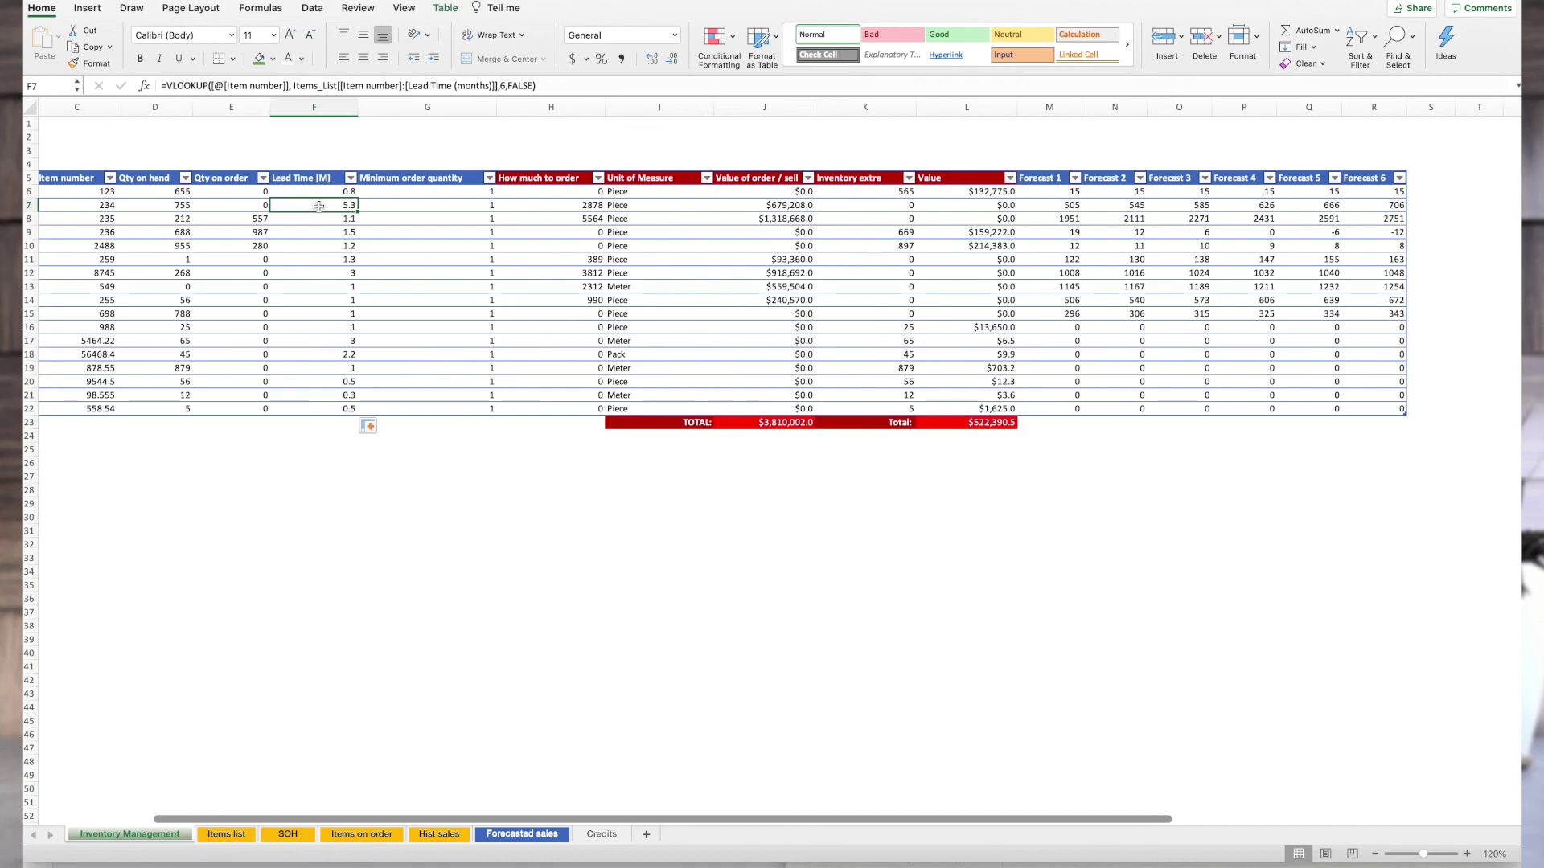
pyautogui.write('1')
pyautogui.press('Return')
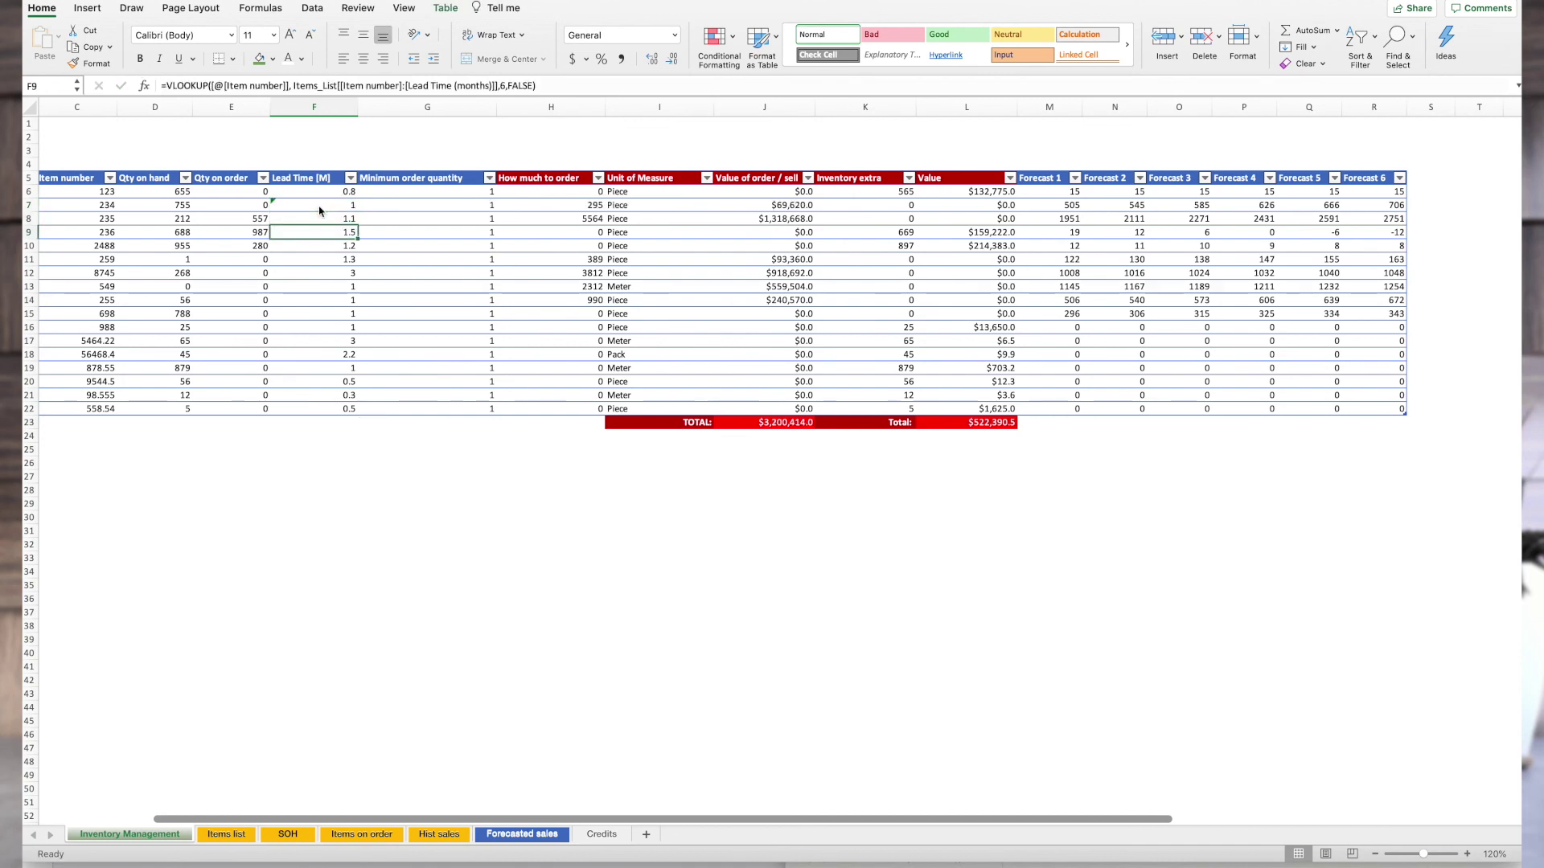
pyautogui.press('Down')
pyautogui.press('Down')
pyautogui.press('Down')
pyautogui.press('Down')
pyautogui.press('Up')
pyautogui.press('Up')
pyautogui.click(319, 206)
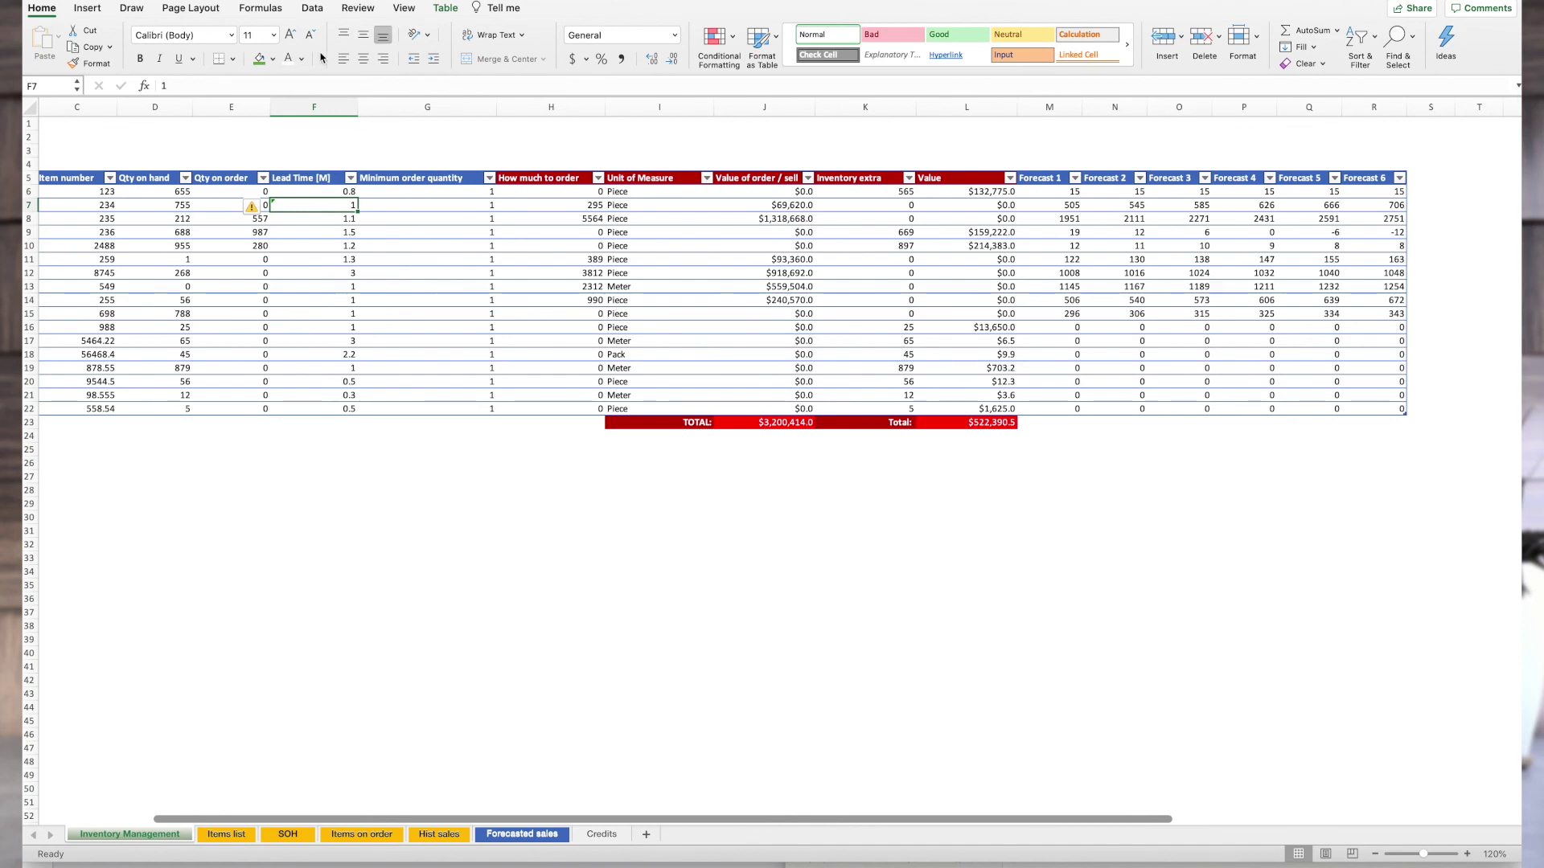
pyautogui.hotkey('ctrl', 'z')
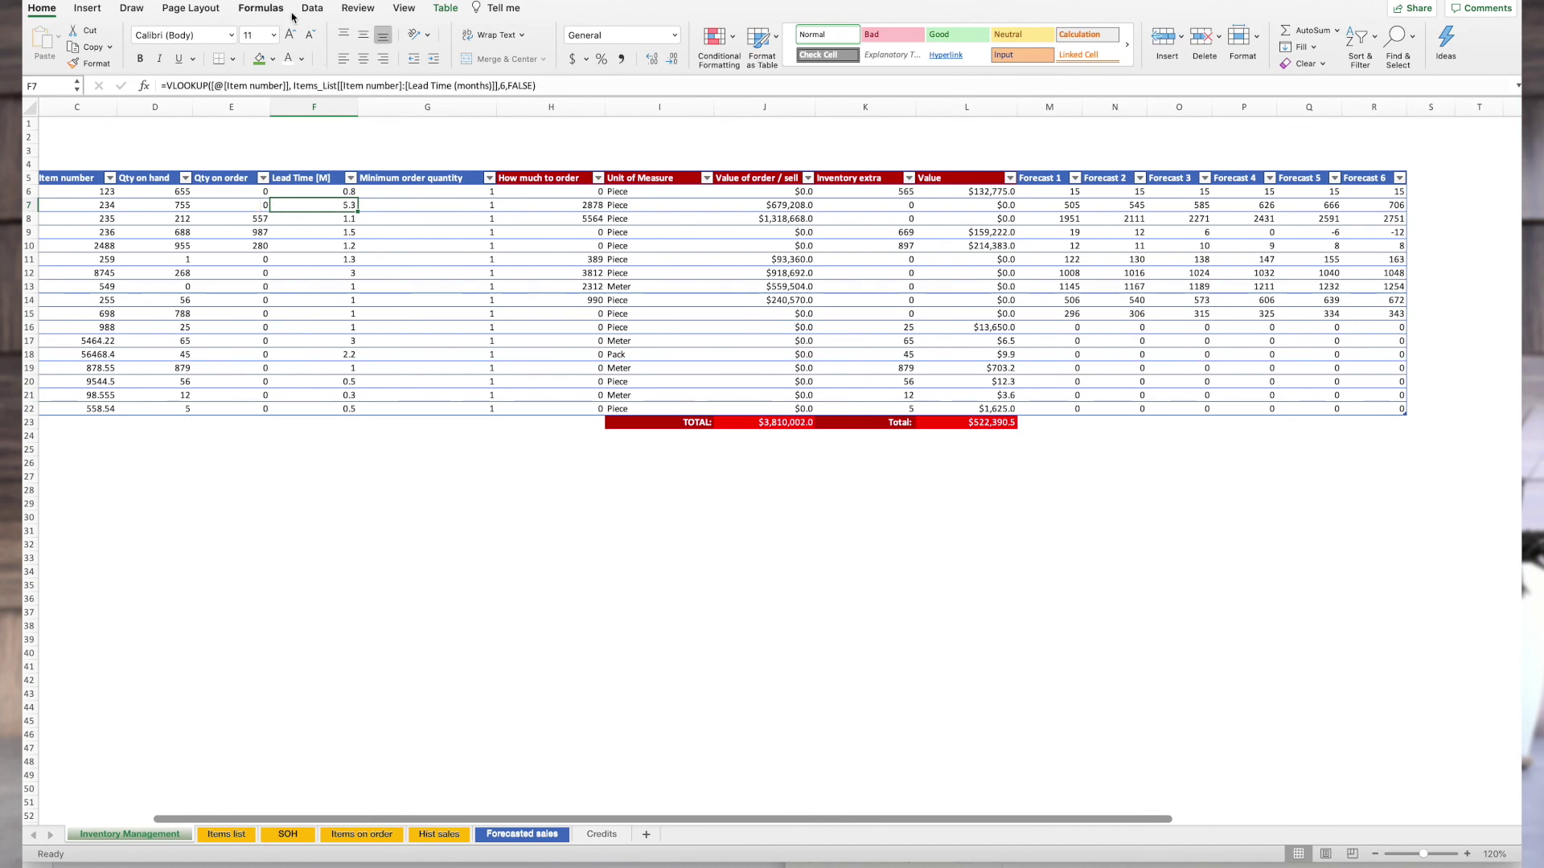
pyautogui.click(857, 194)
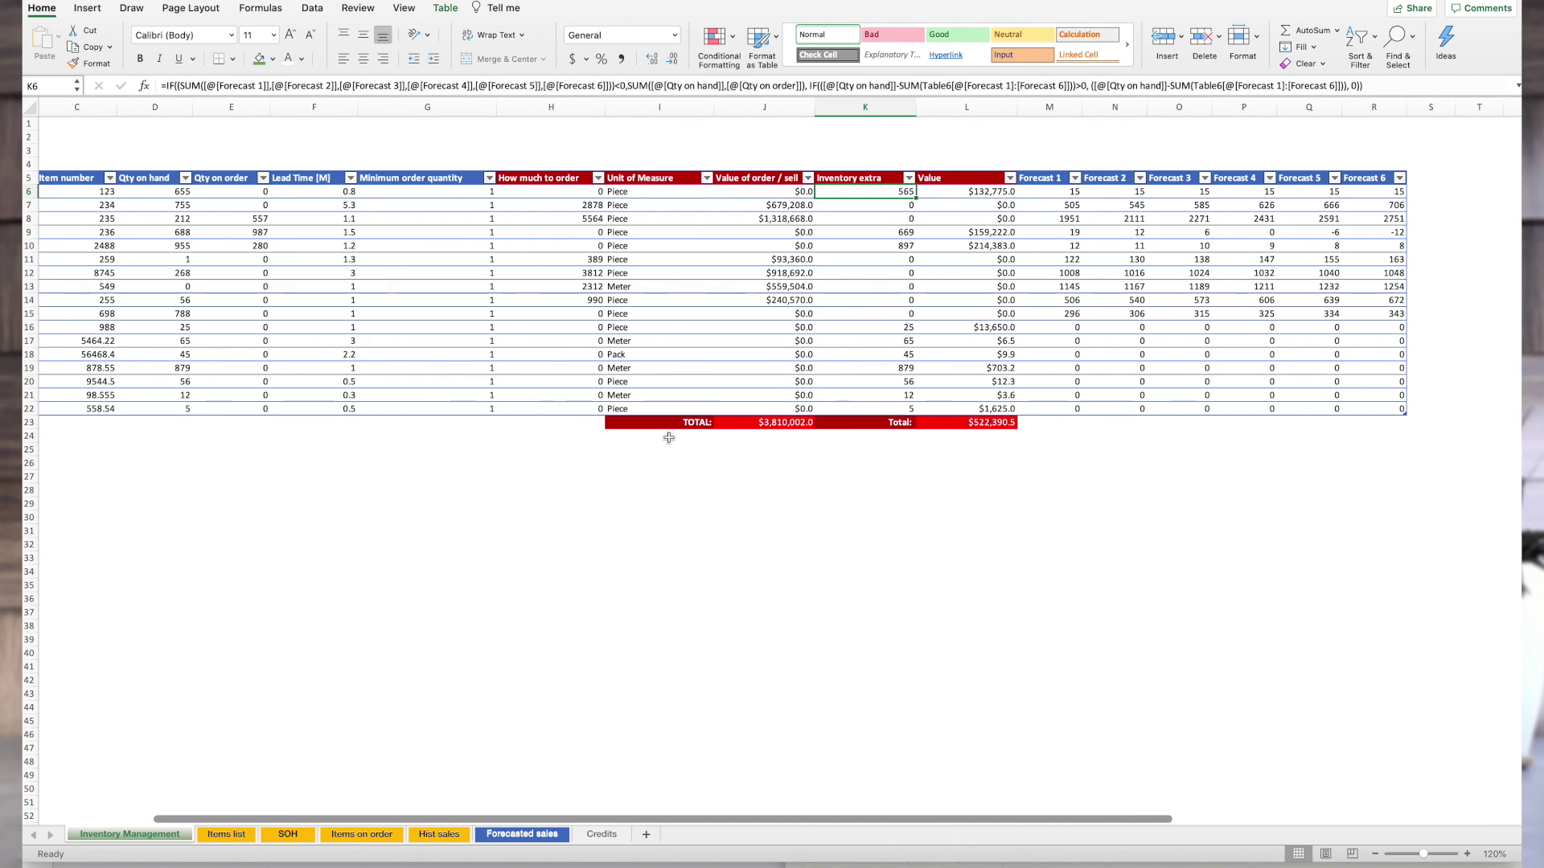
pyautogui.click(836, 450)
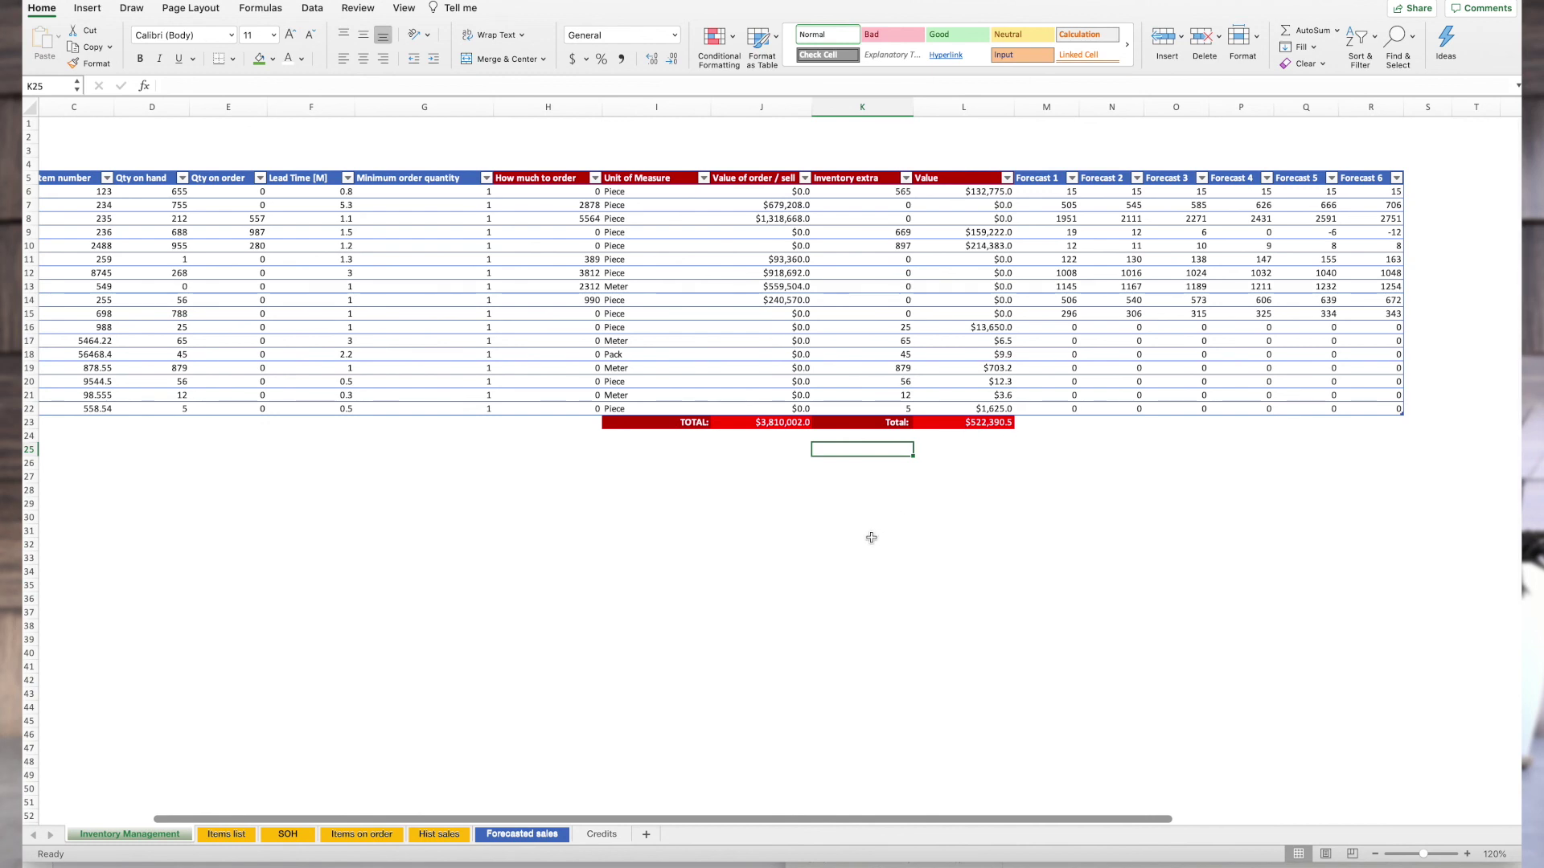
pyautogui.hscroll(-1, 907, 193)
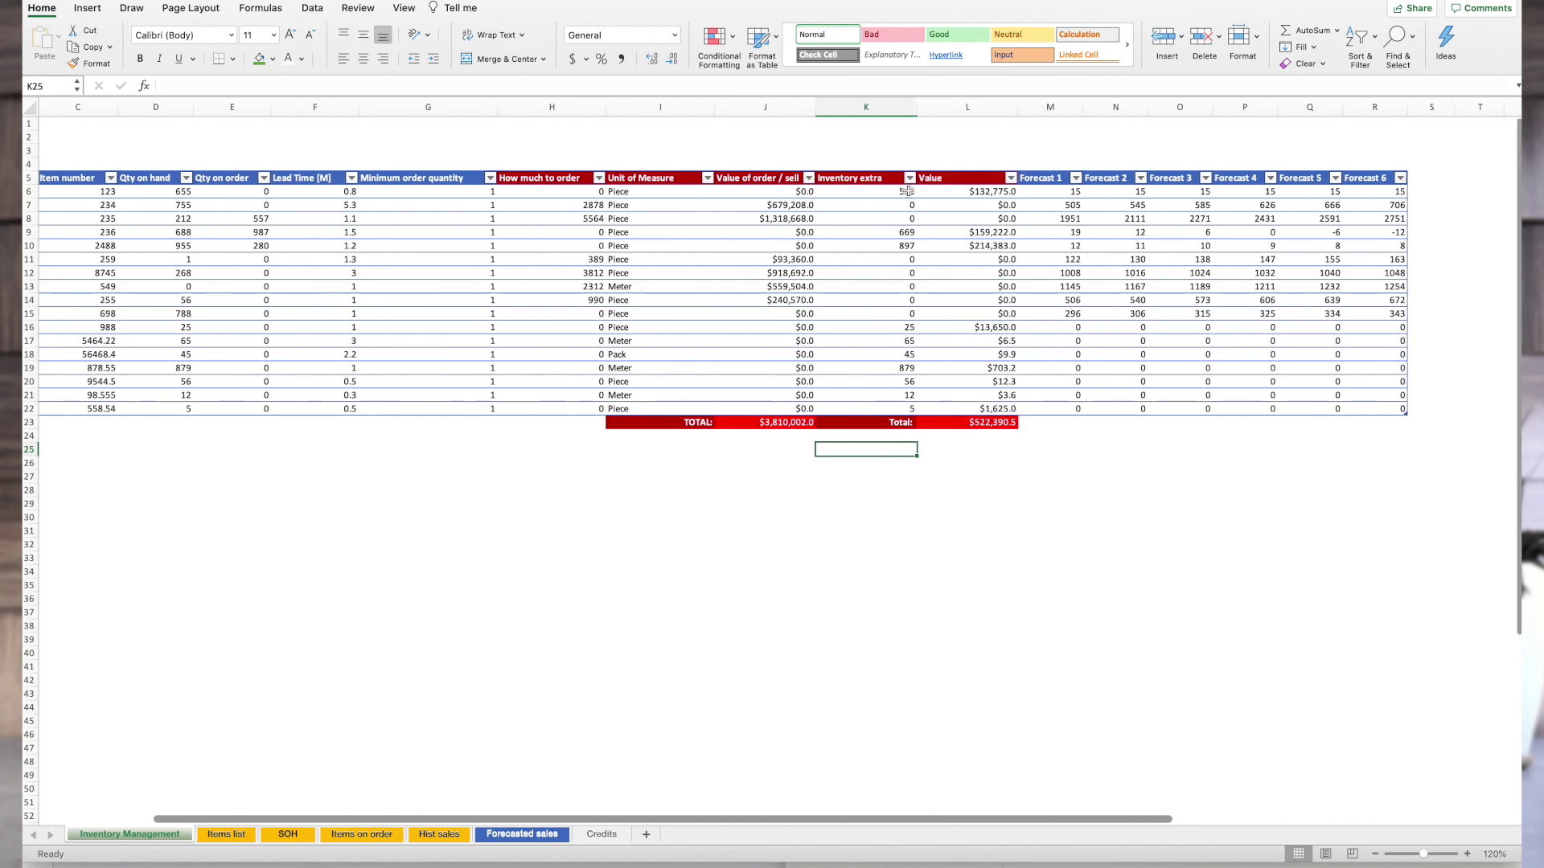
pyautogui.scroll(-1, 906, 190)
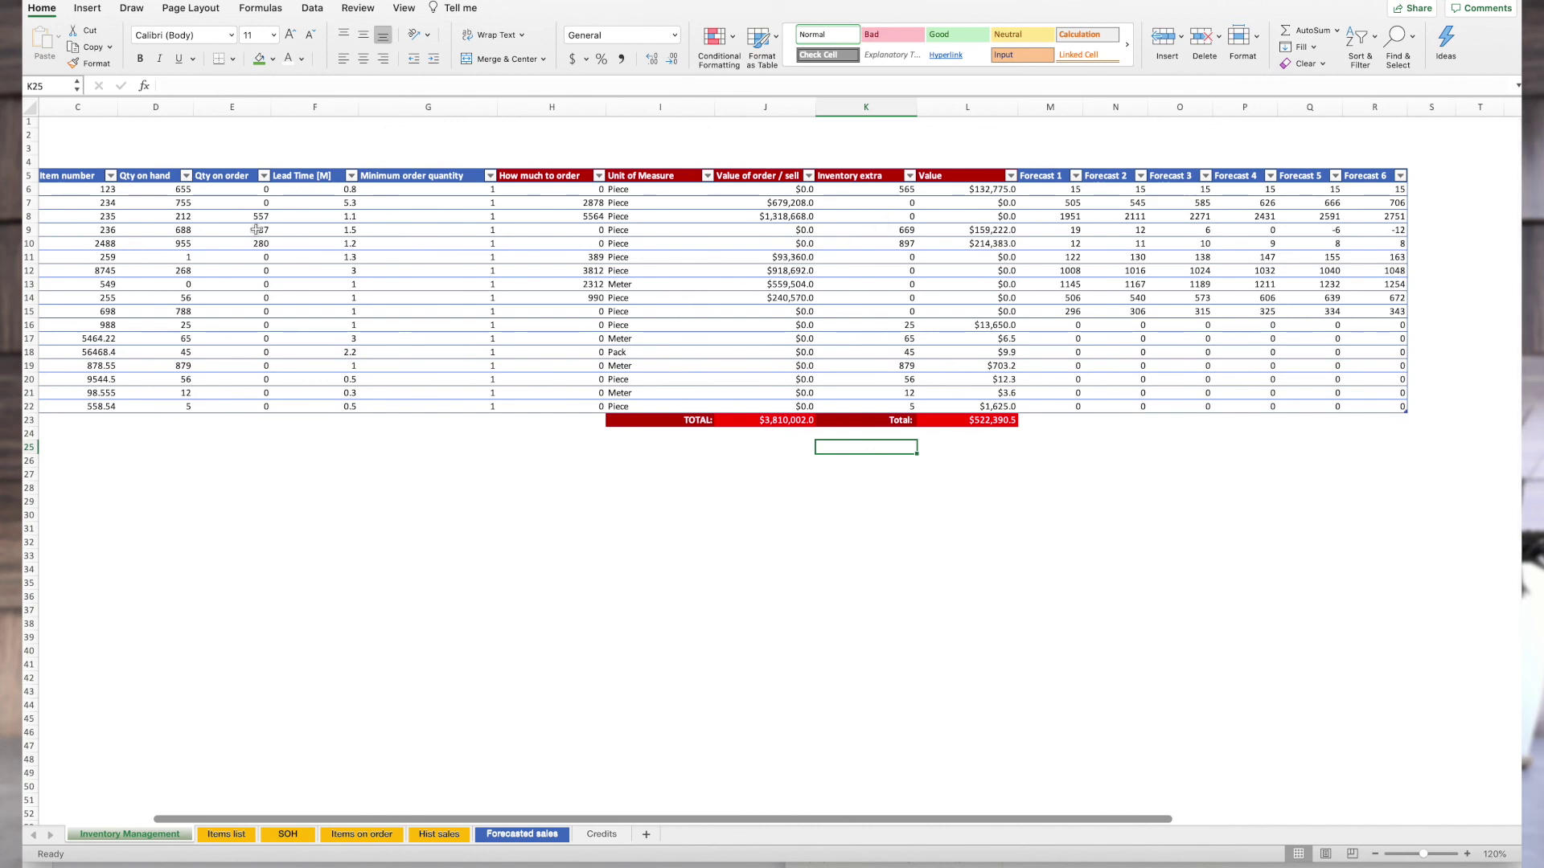
# Filter out 0 from Qty on order, leaving three items, then view the Items on order sheet
pyautogui.click(263, 175)
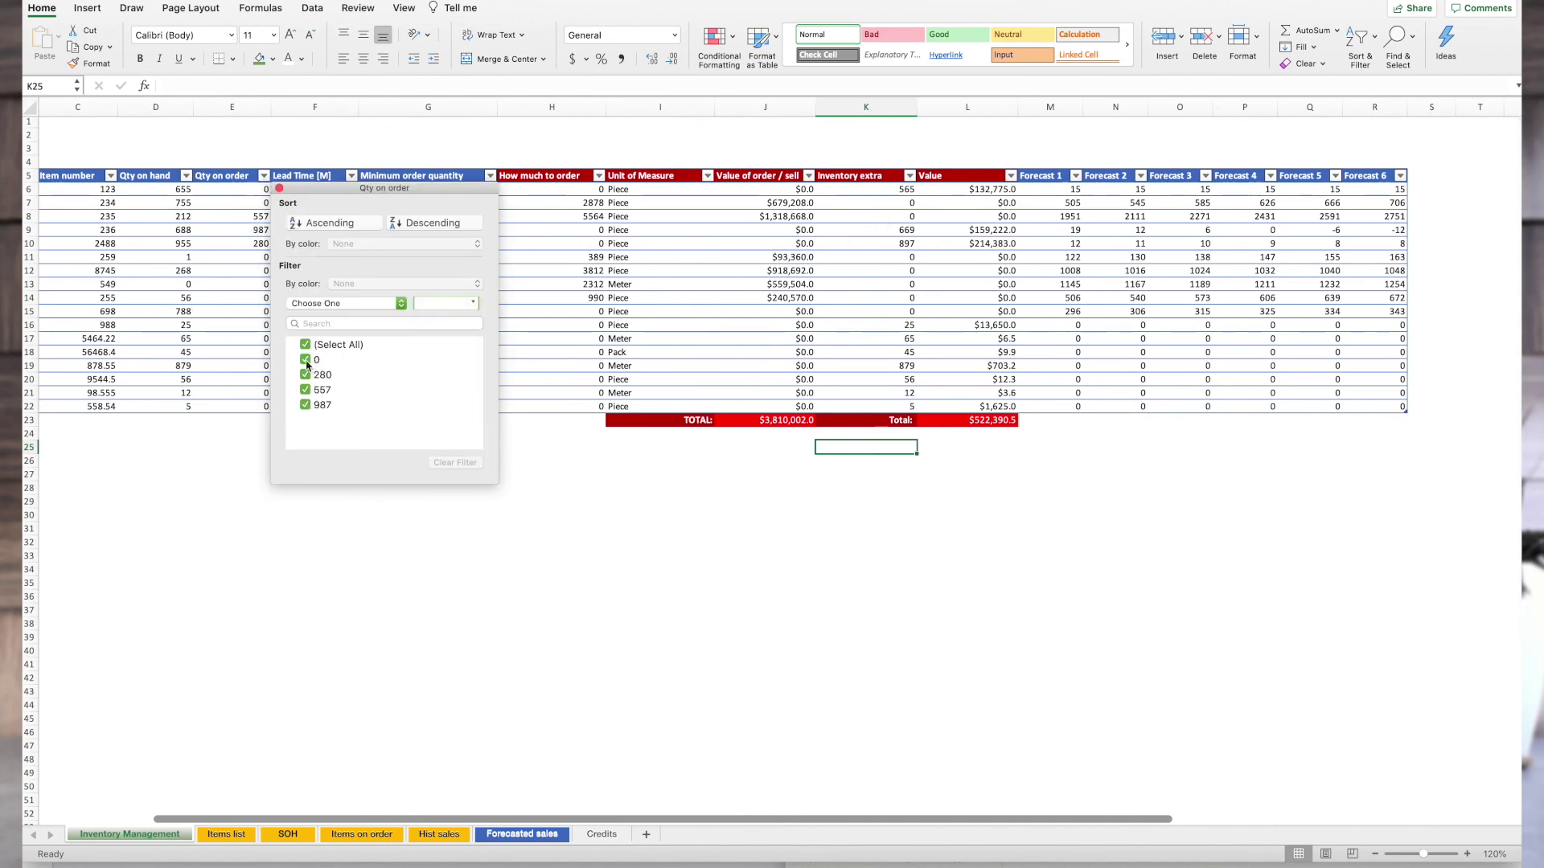
pyautogui.click(307, 363)
pyautogui.click(526, 309)
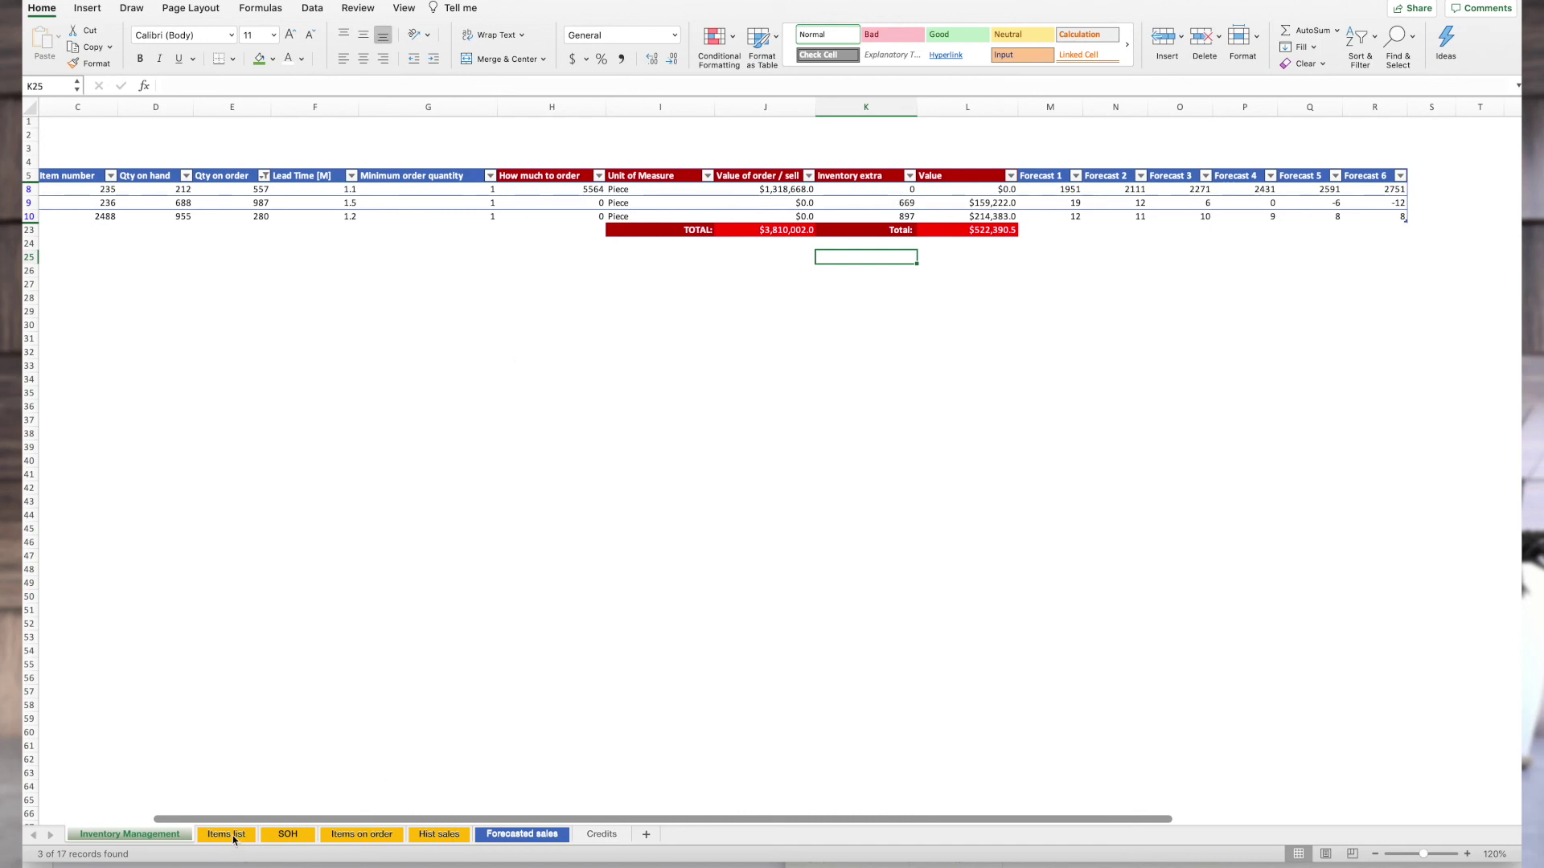
pyautogui.click(363, 835)
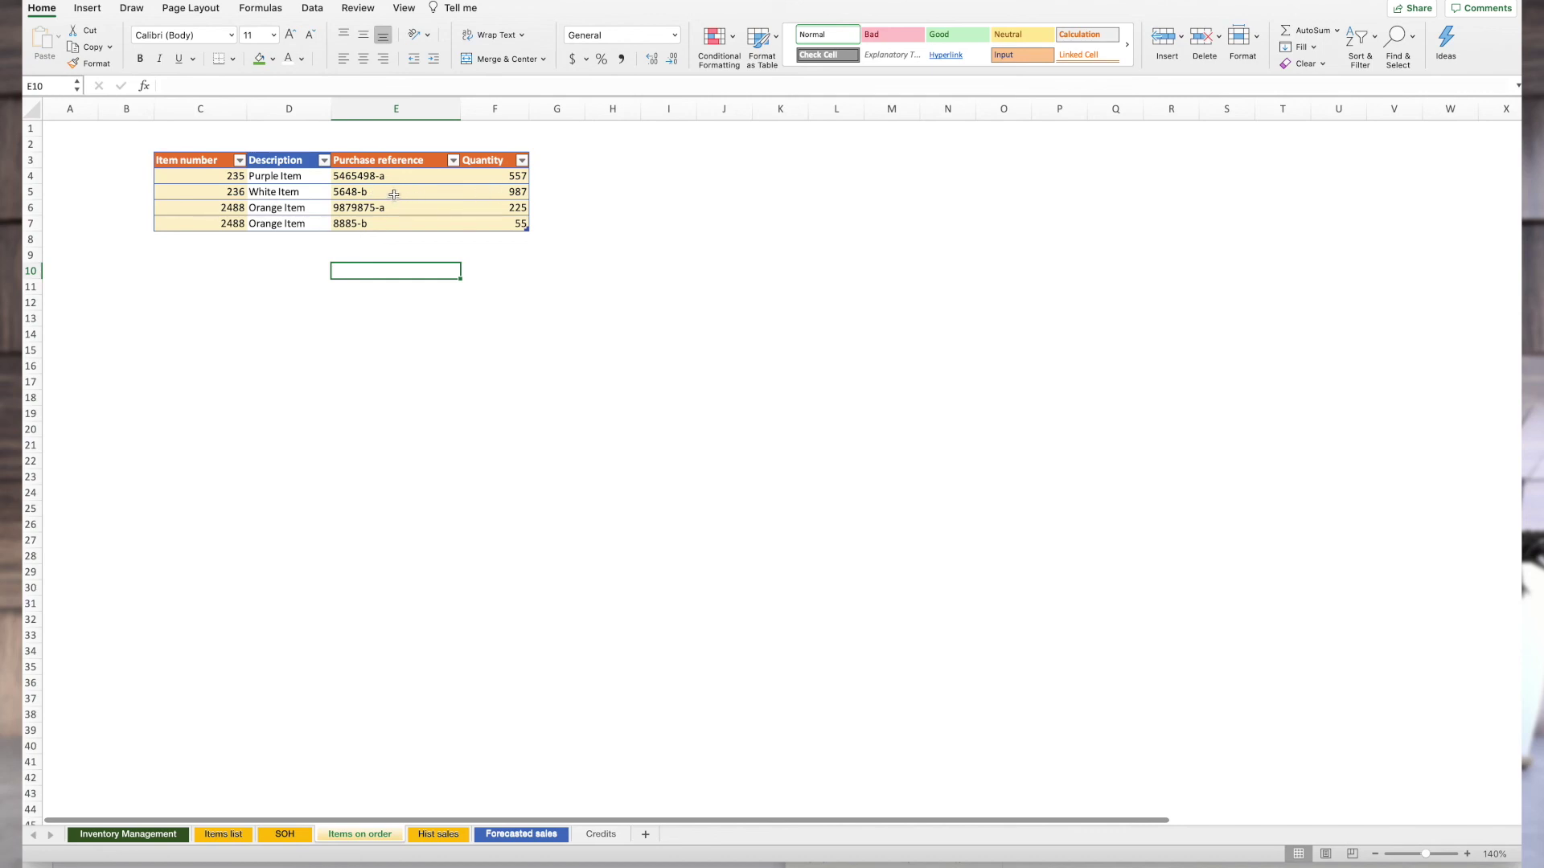
# Look through the Items list and SOH sheets, then return to the Inventory Management sheet
pyautogui.click(230, 835)
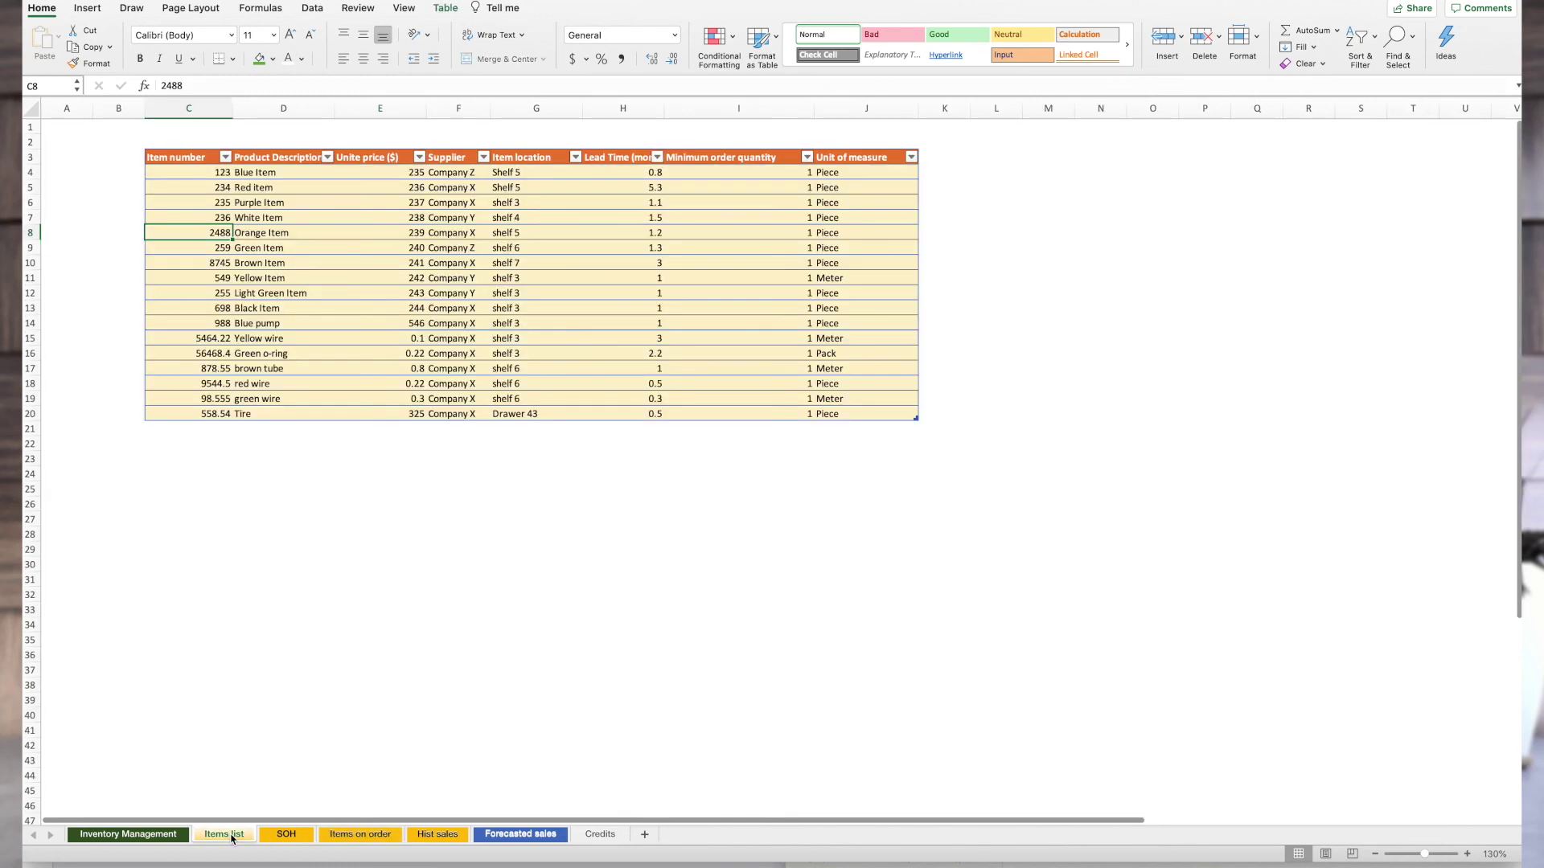
pyautogui.click(280, 834)
pyautogui.click(151, 839)
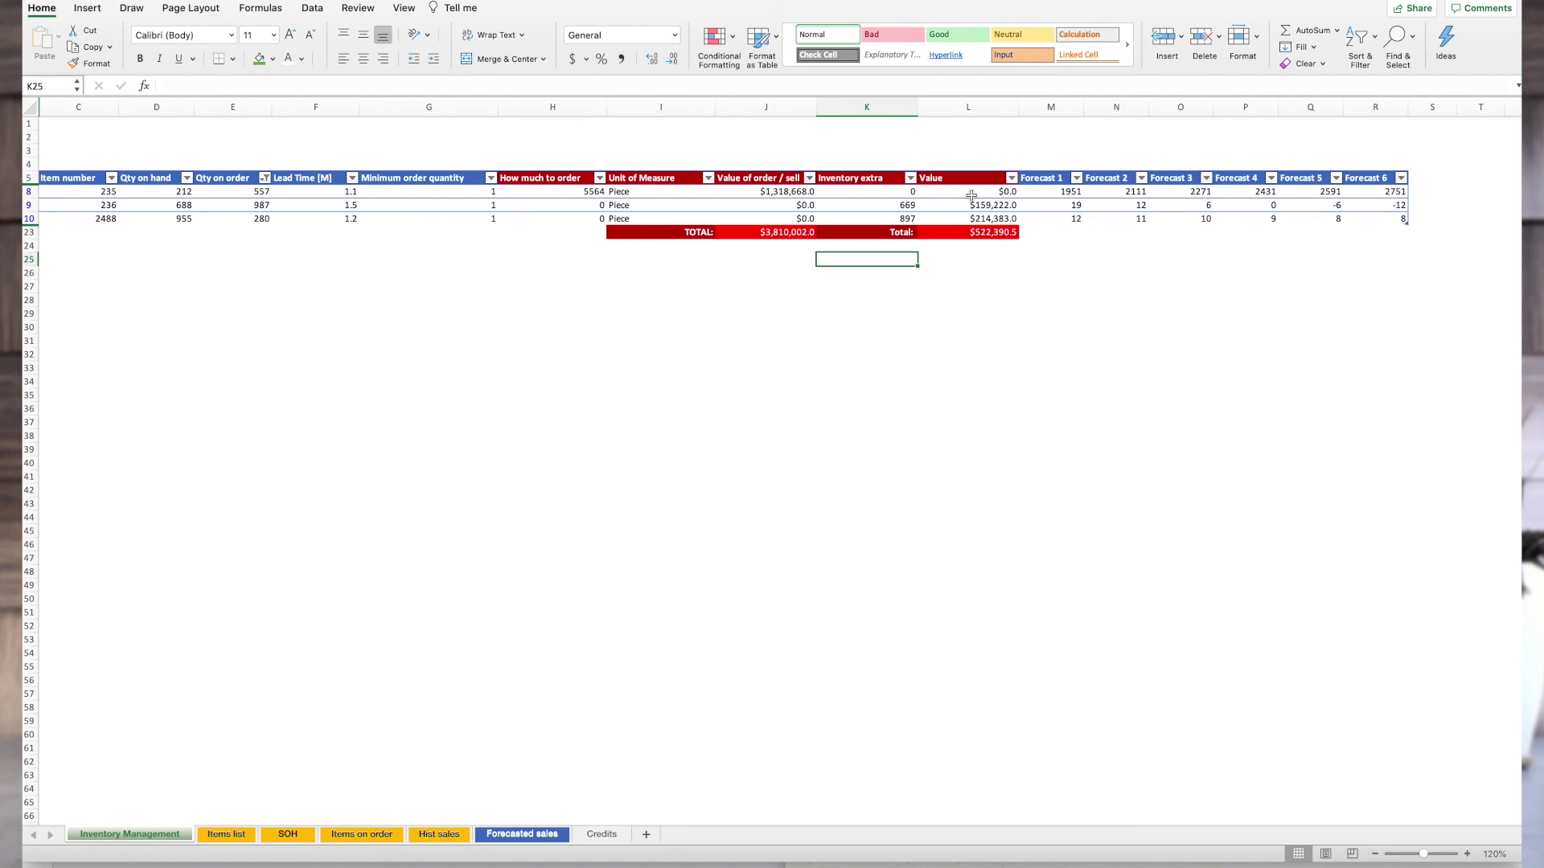
pyautogui.click(862, 392)
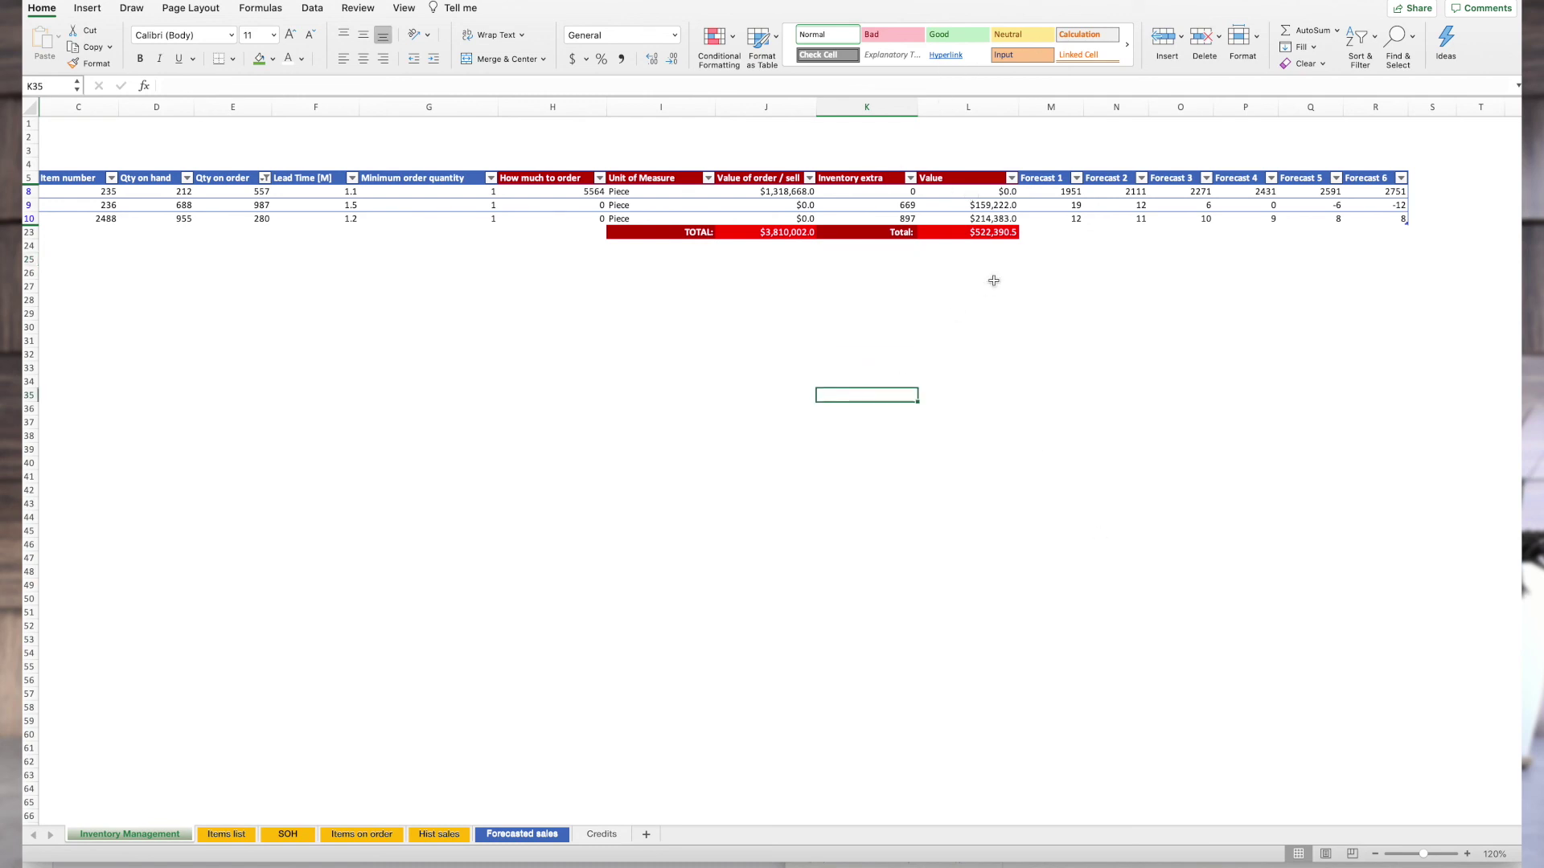
pyautogui.moveTo(977, 315); pyautogui.dragTo(703, 528)
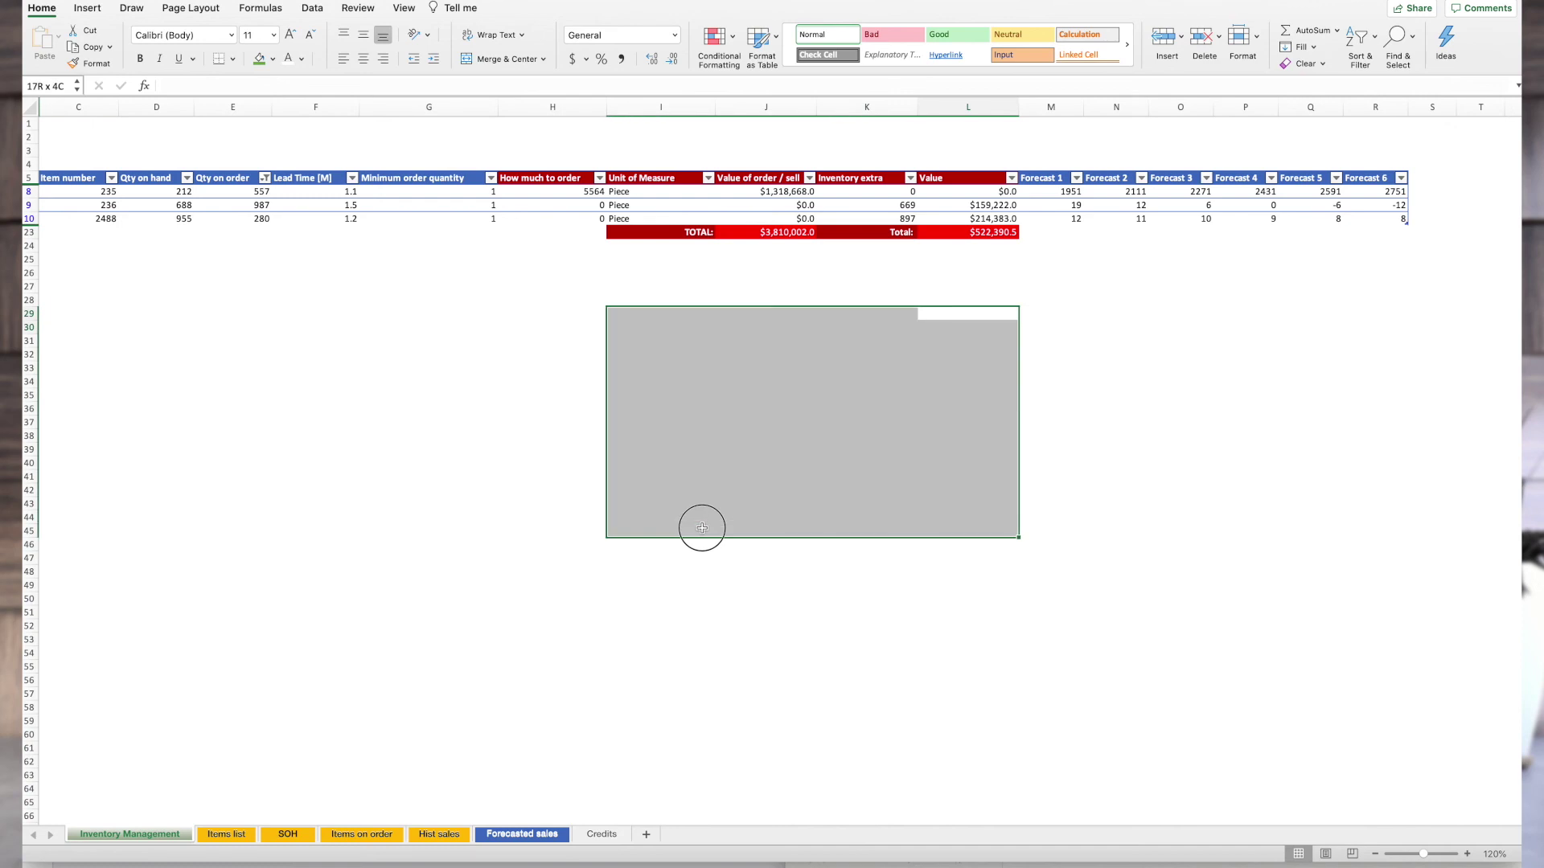
pyautogui.click(993, 423)
pyautogui.click(999, 312)
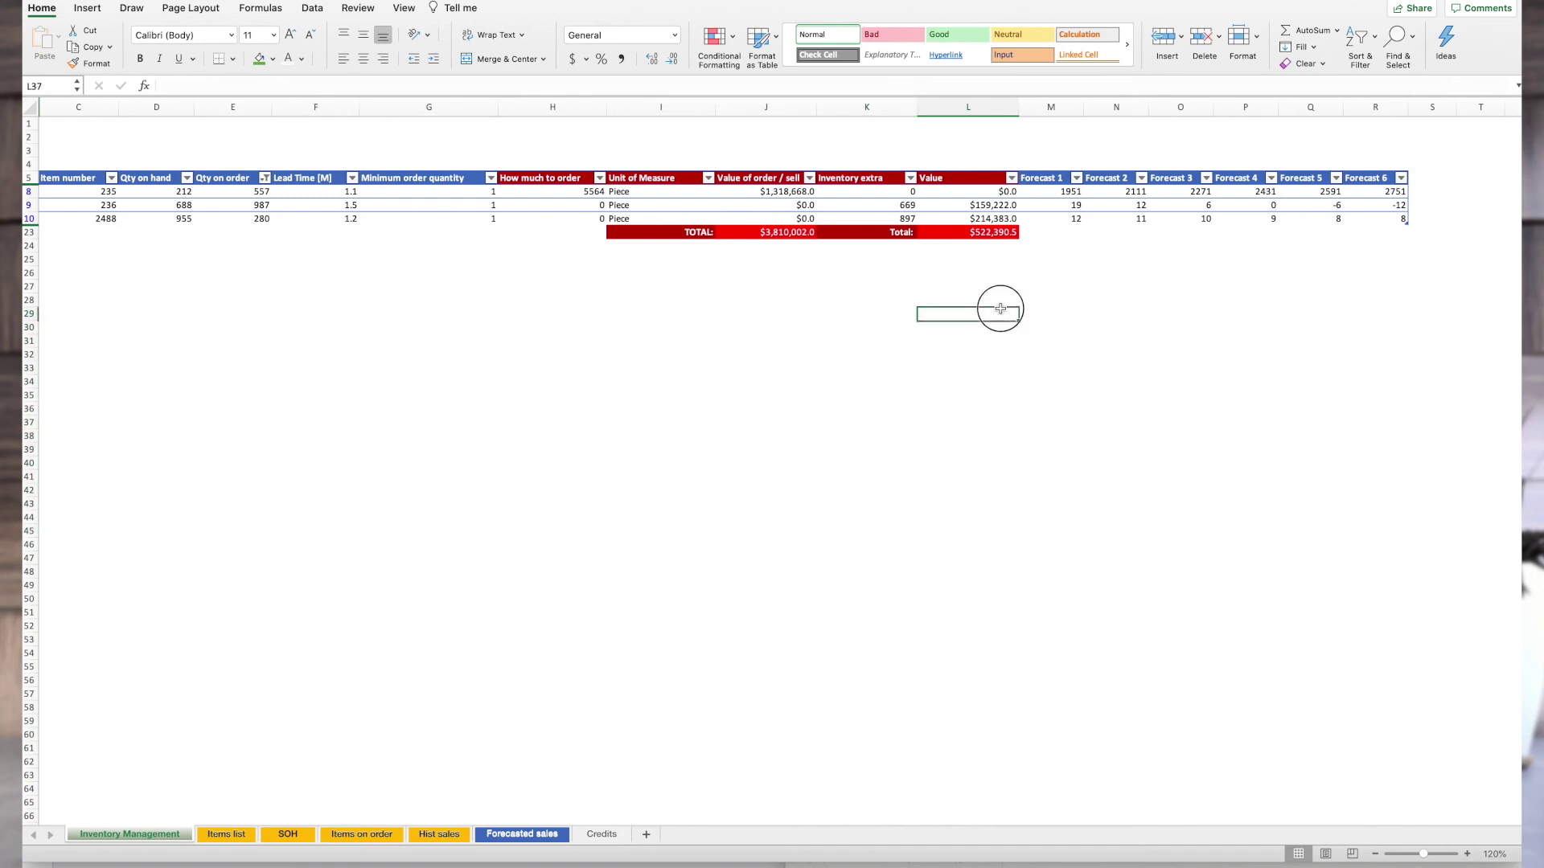
pyautogui.click(903, 394)
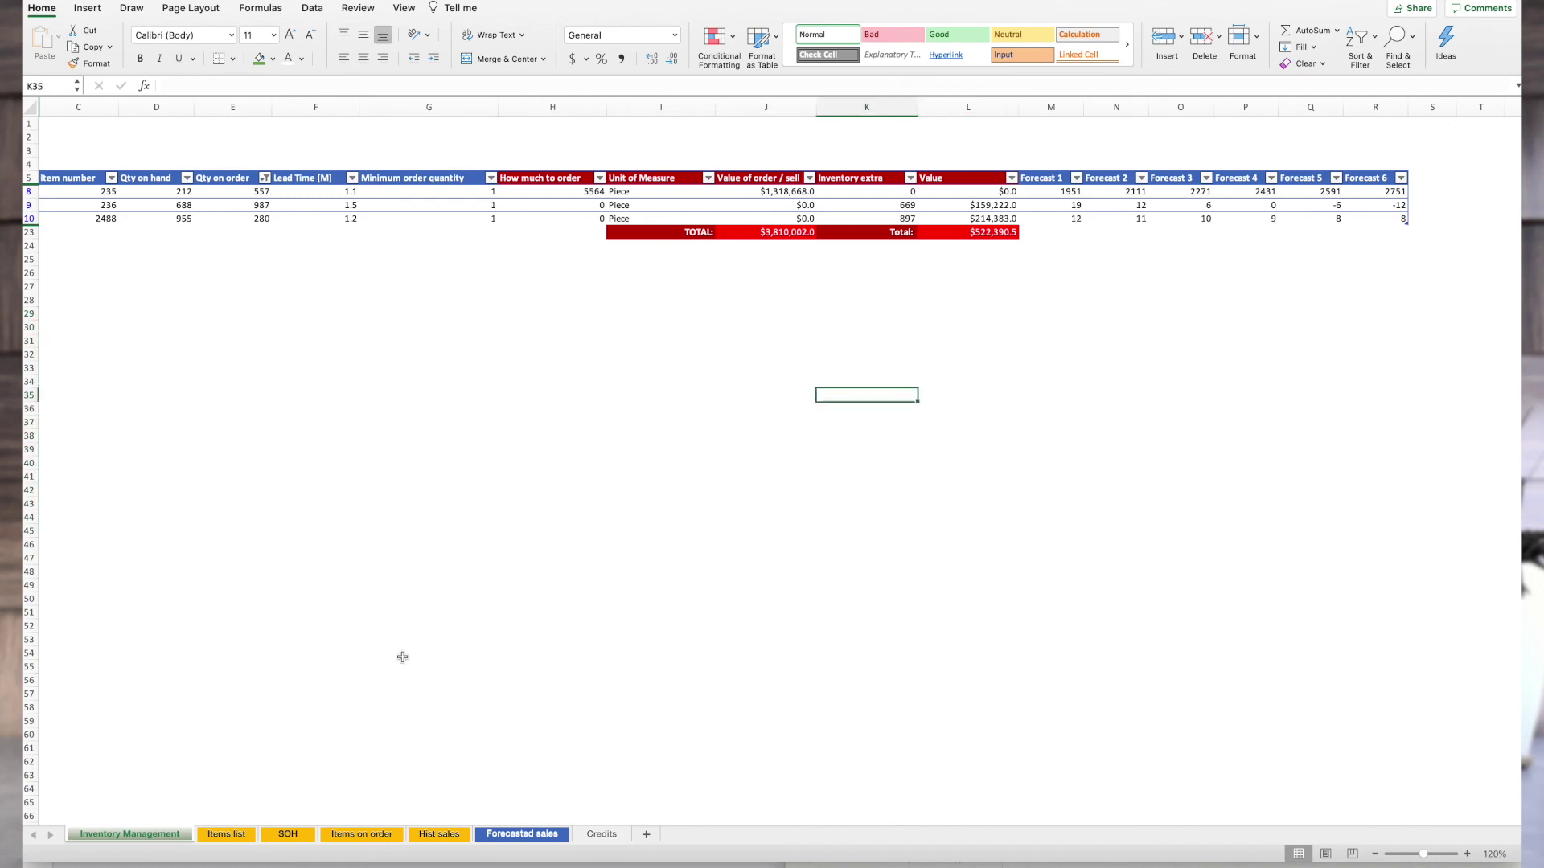
# Re-check 0 in the Qty on order filter so all items show, then view the Credits sheet
pyautogui.click(264, 179)
pyautogui.click(313, 365)
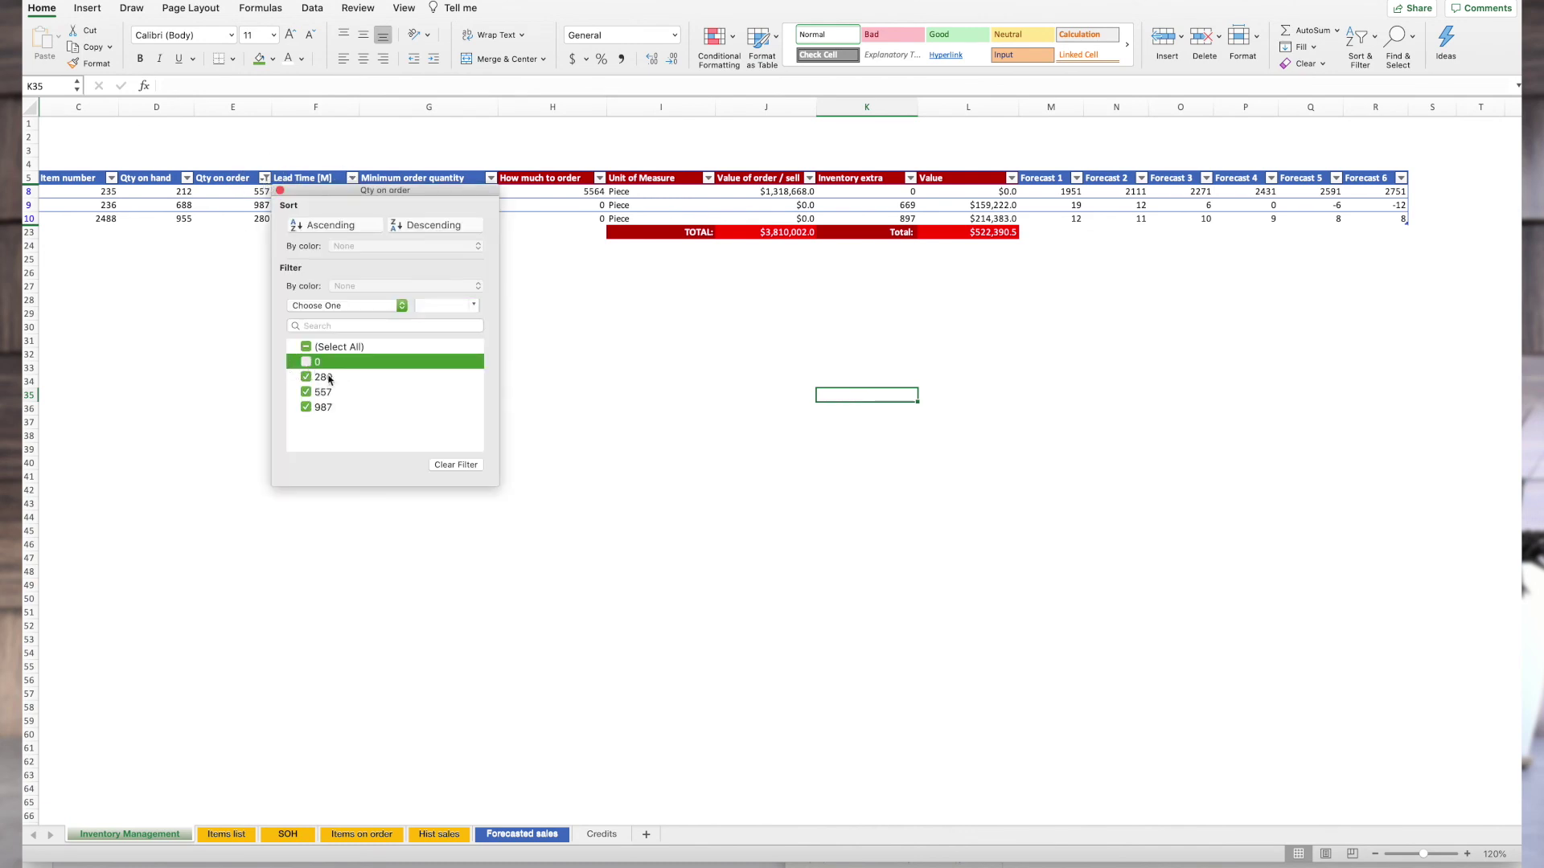
pyautogui.click(280, 191)
pyautogui.click(599, 834)
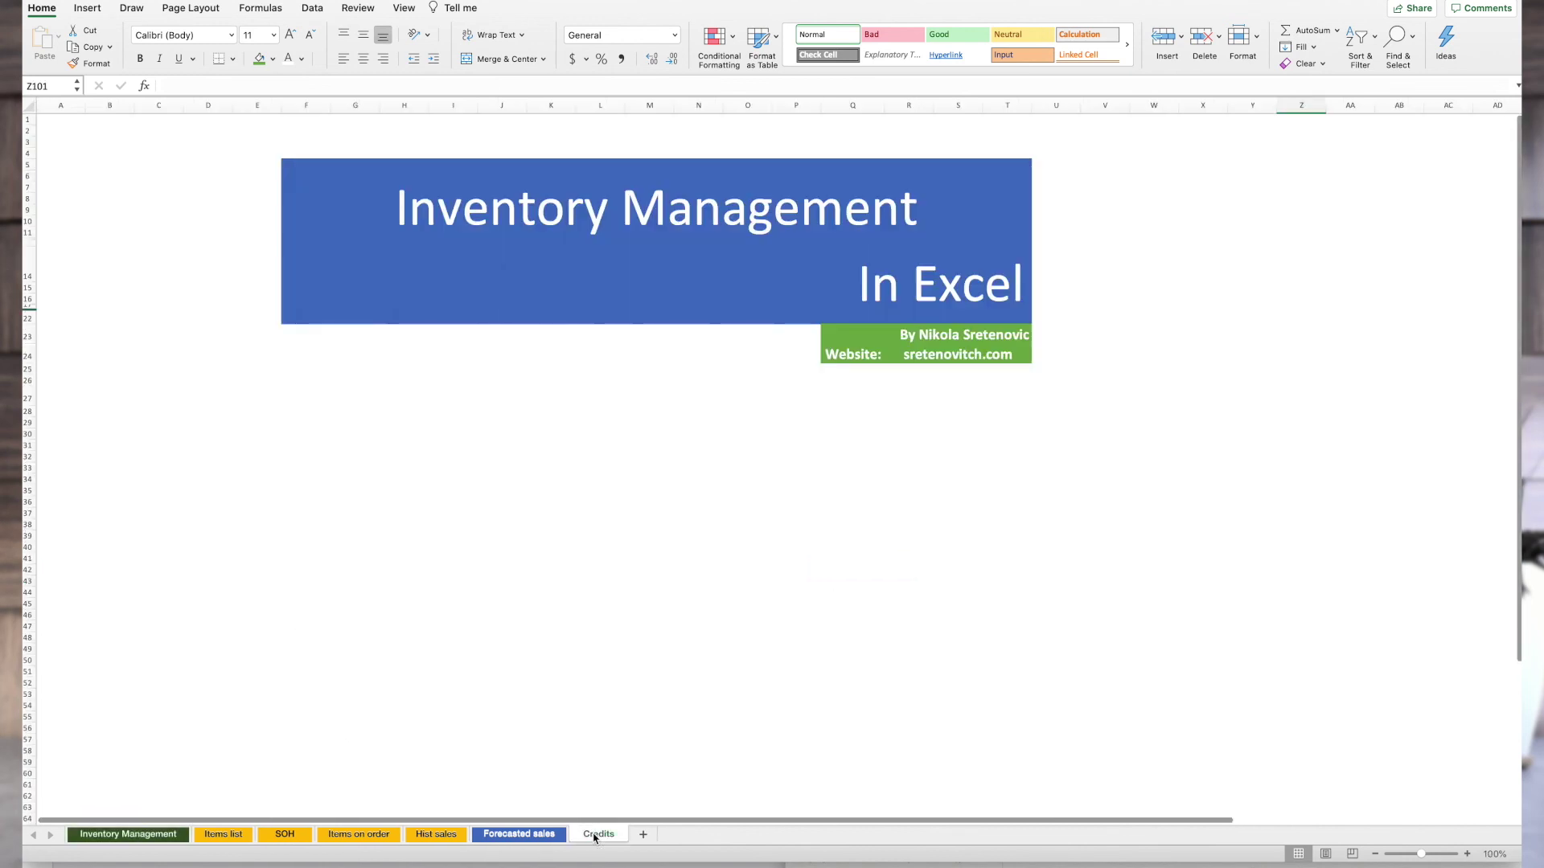